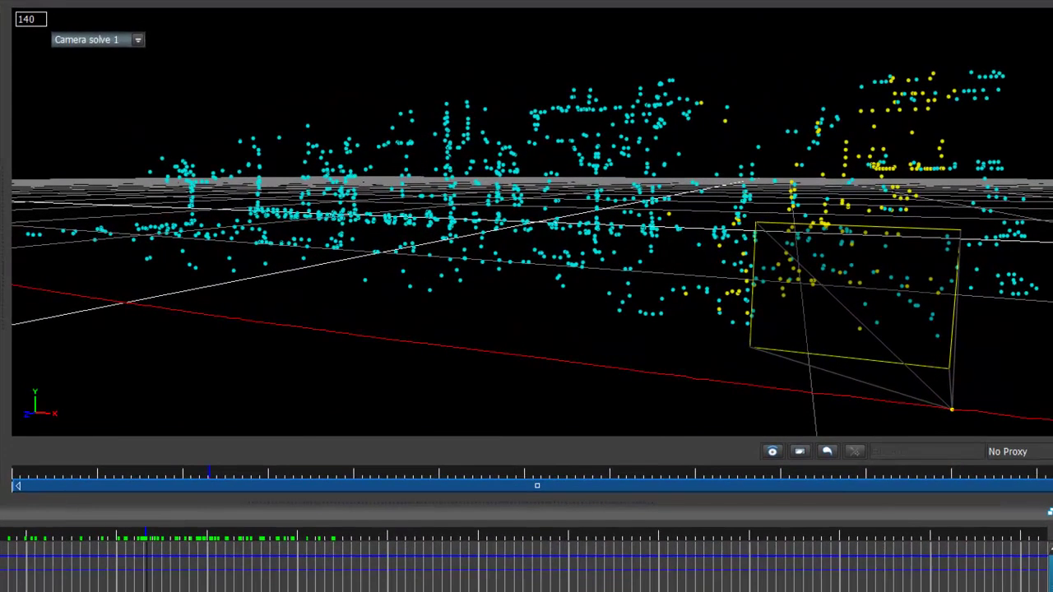
Examine the camera solve's 3D point cloud and camera path from several angles and at different frames.
{"action": "left_click", "coordinate": [135, 472]}
{"action": "left_click_drag", "start_coordinate": [23, 580], "coordinate": [273, 571]}
{"action": "left_click_drag", "start_coordinate": [776, 205], "coordinate": [686, 248]}
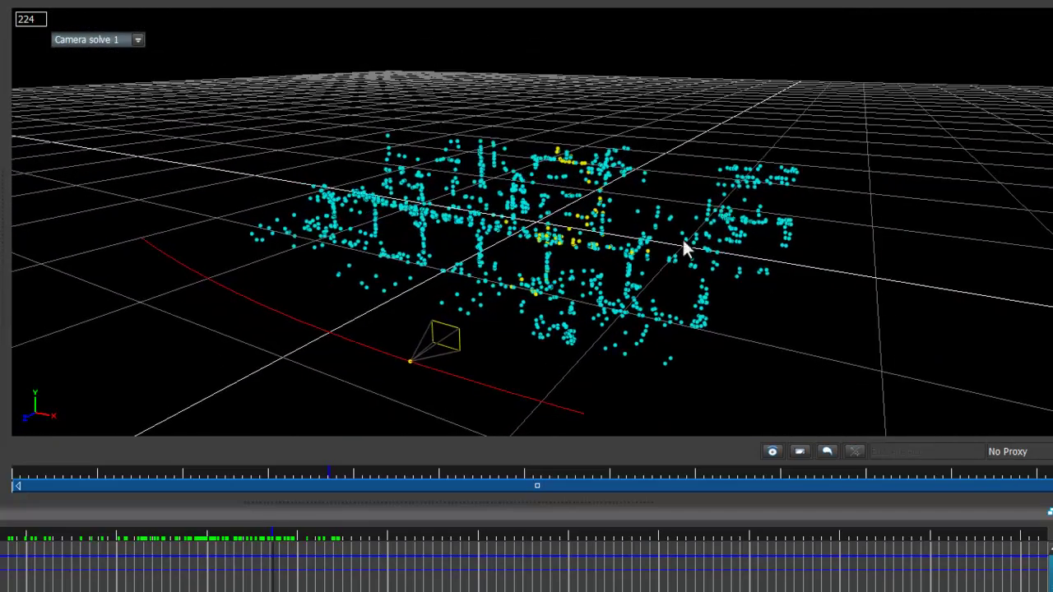
{"action": "left_click", "coordinate": [479, 303]}
{"action": "left_click_drag", "start_coordinate": [480, 303], "coordinate": [413, 401]}
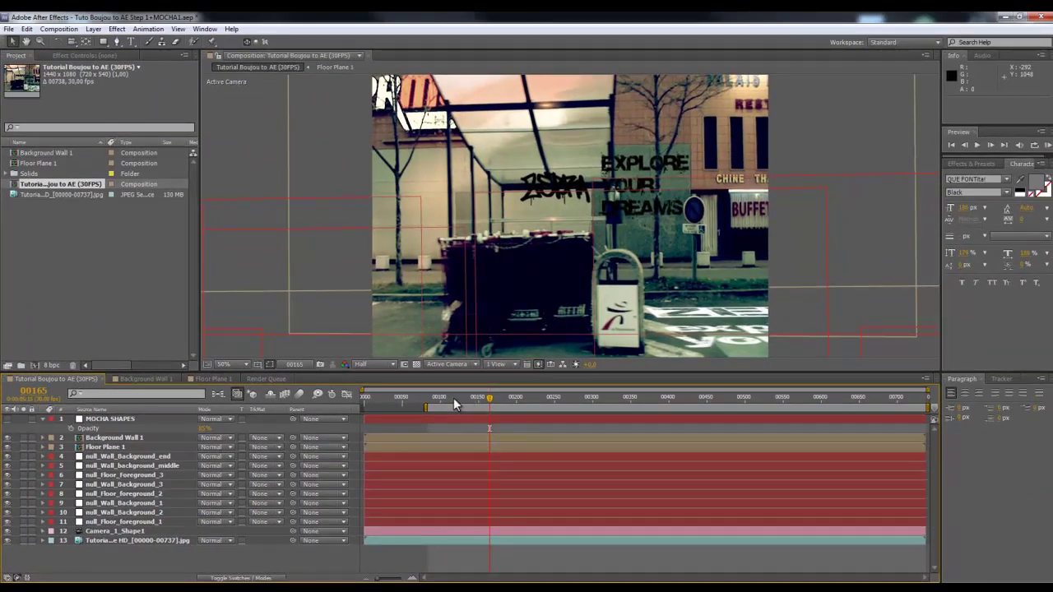
Switch to After Effects and examine the wall texts over the footage at several frames and close up.
{"action": "mouse_move", "coordinate": [453, 397]}
{"action": "left_mouse_down"}
{"action": "mouse_move", "coordinate": [487, 387]}
{"action": "mouse_move", "coordinate": [447, 395]}
{"action": "left_mouse_up"}
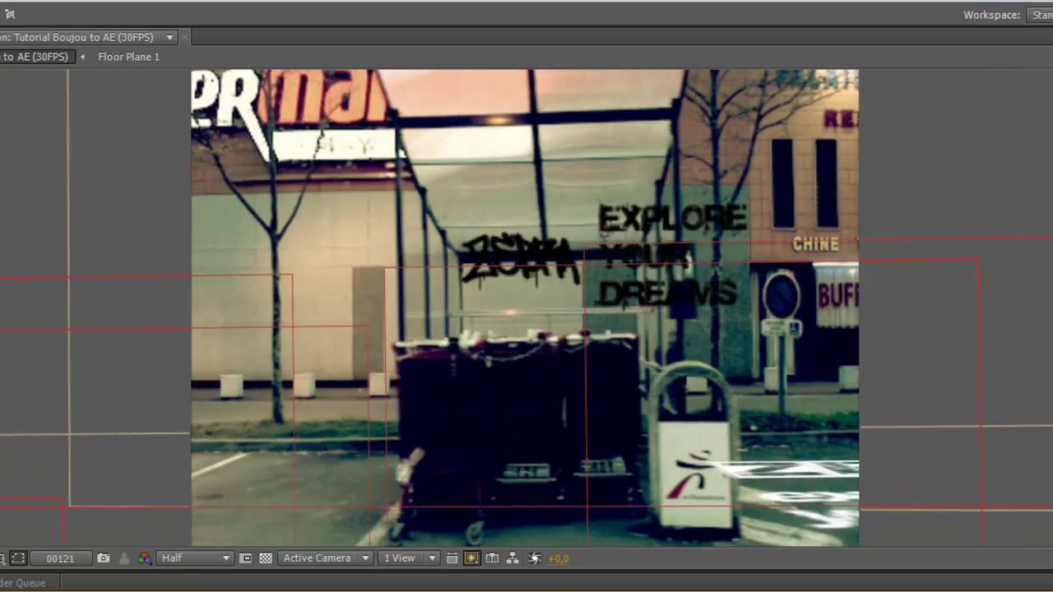
{"action": "scroll", "coordinate": [568, 230], "scroll_direction": "up", "scroll_amount": 1}
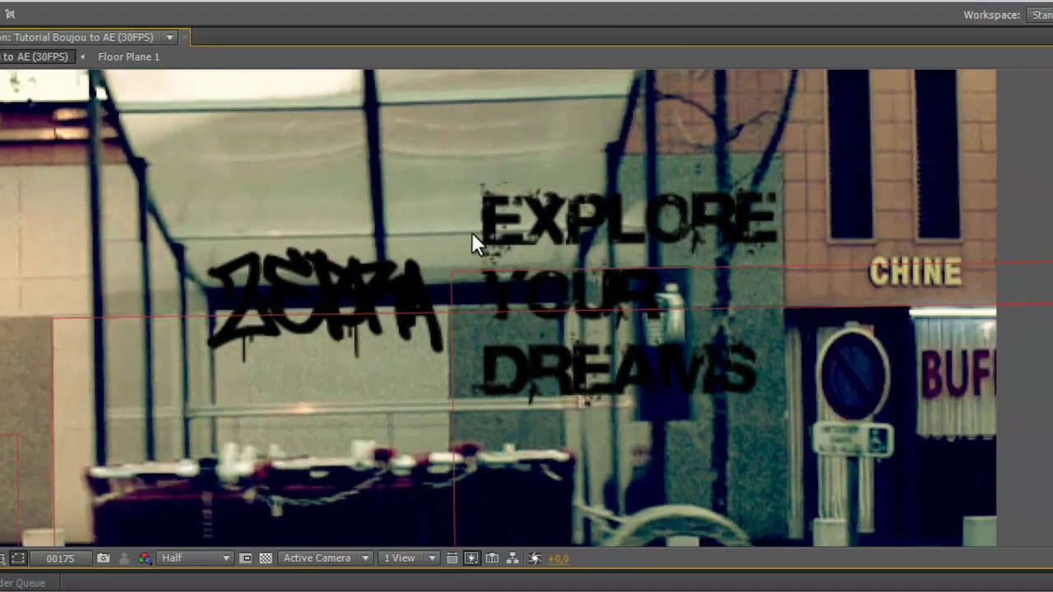
{"action": "scroll", "coordinate": [471, 232], "scroll_direction": "down", "scroll_amount": 1}
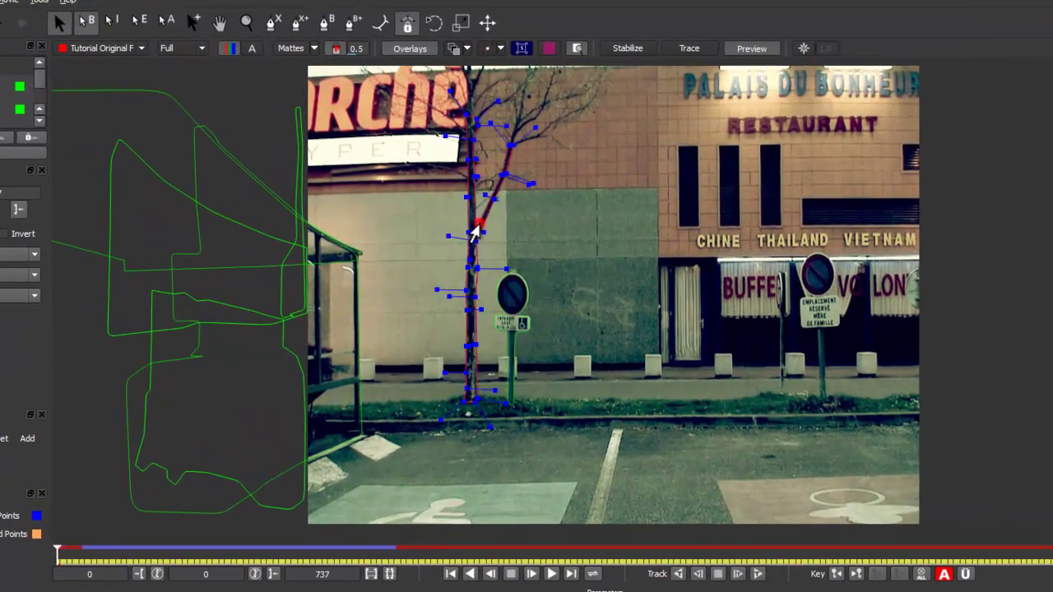
Switch to mocha and examine the tracked outlines of the tree, the carts and the shelter from frame 0 to 163.
{"action": "left_click_drag", "start_coordinate": [58, 551], "coordinate": [267, 558]}
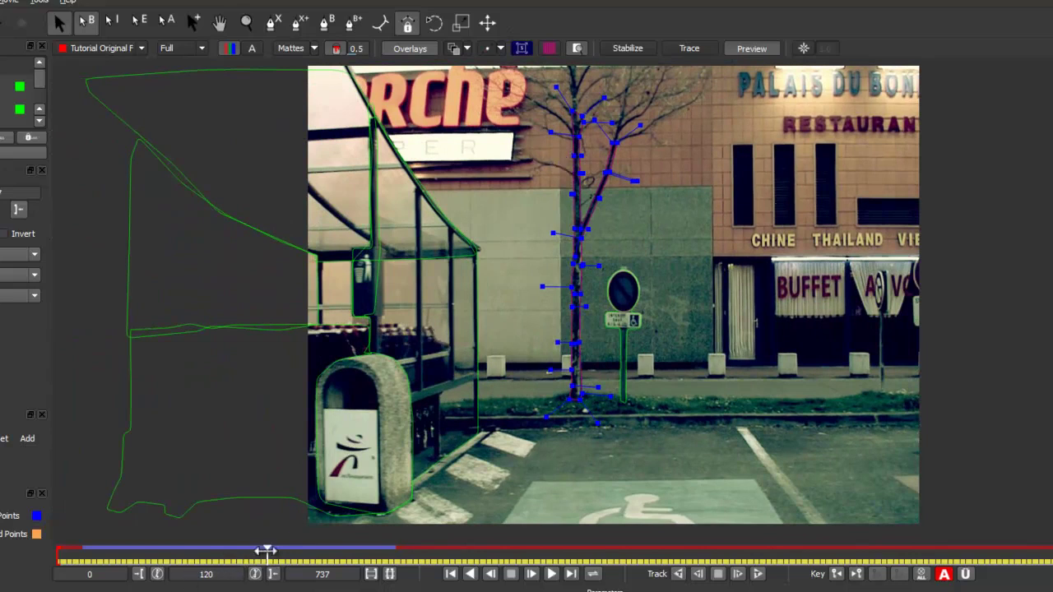
{"action": "left_click_drag", "start_coordinate": [269, 551], "coordinate": [343, 550]}
{"action": "left_click", "coordinate": [546, 329]}
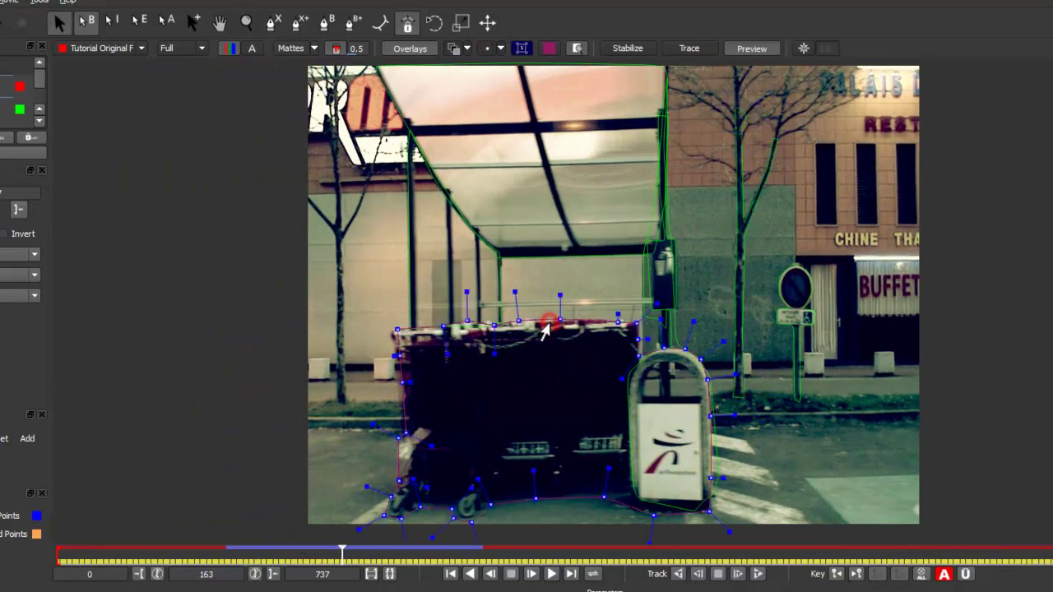
{"action": "left_click", "coordinate": [473, 248]}
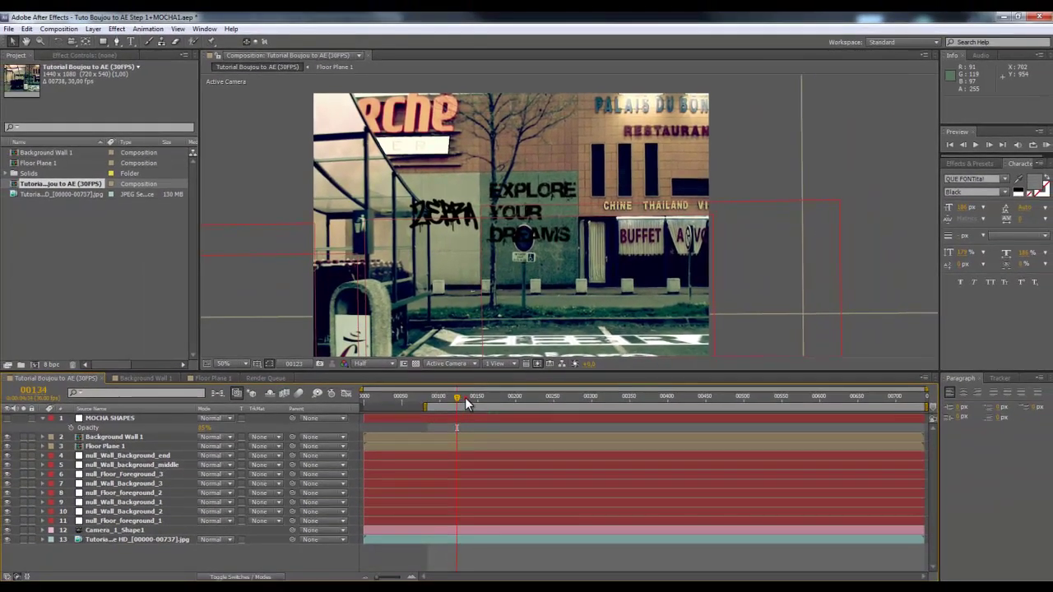
In After Effects, set the Background Wall 1 layer's track matte to Alpha Inverted Matte "MOCHA SHAPES".
{"action": "mouse_move", "coordinate": [466, 402]}
{"action": "left_mouse_down"}
{"action": "mouse_move", "coordinate": [531, 400]}
{"action": "mouse_move", "coordinate": [474, 407]}
{"action": "left_mouse_up"}
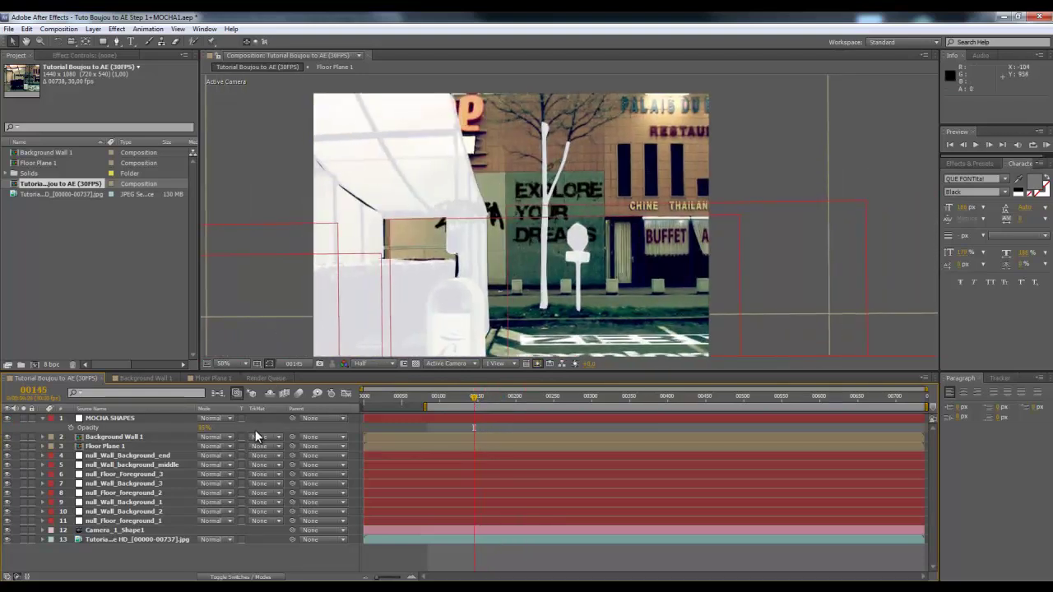
{"action": "left_click", "coordinate": [107, 437]}
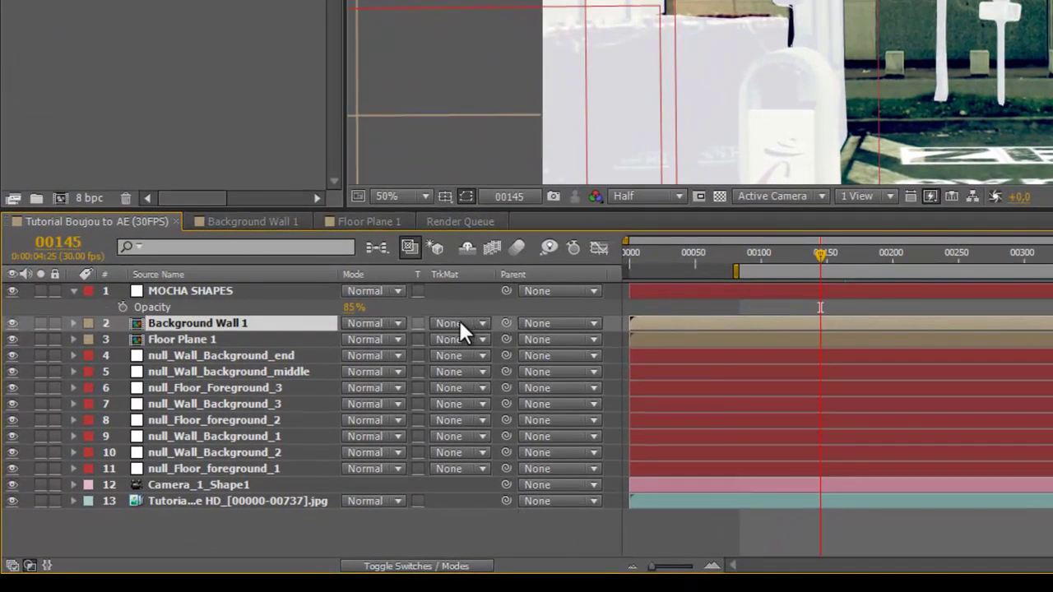
{"action": "left_click", "coordinate": [286, 421]}
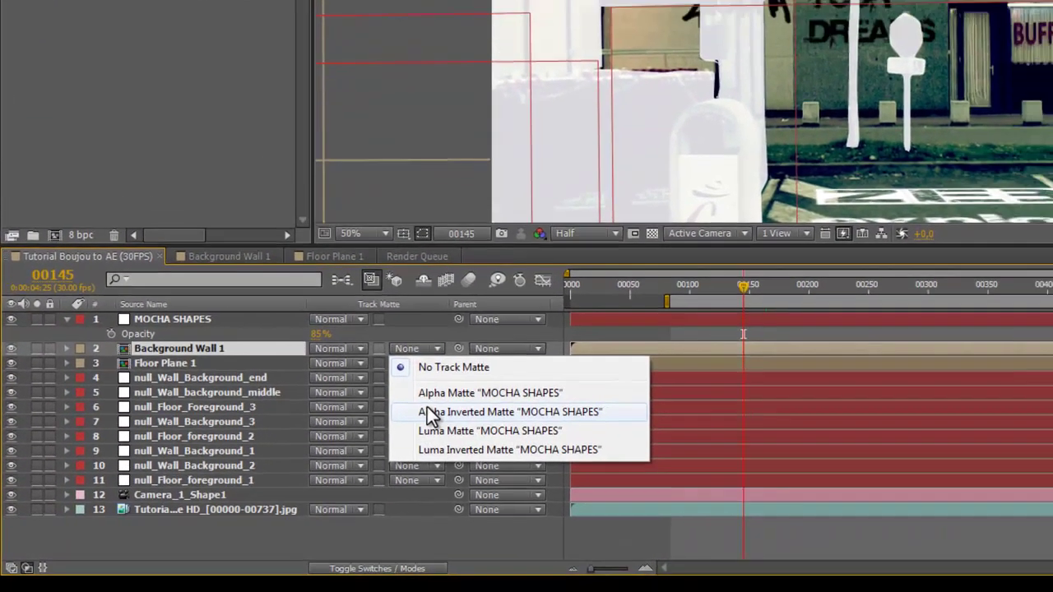
{"action": "left_click", "coordinate": [428, 410]}
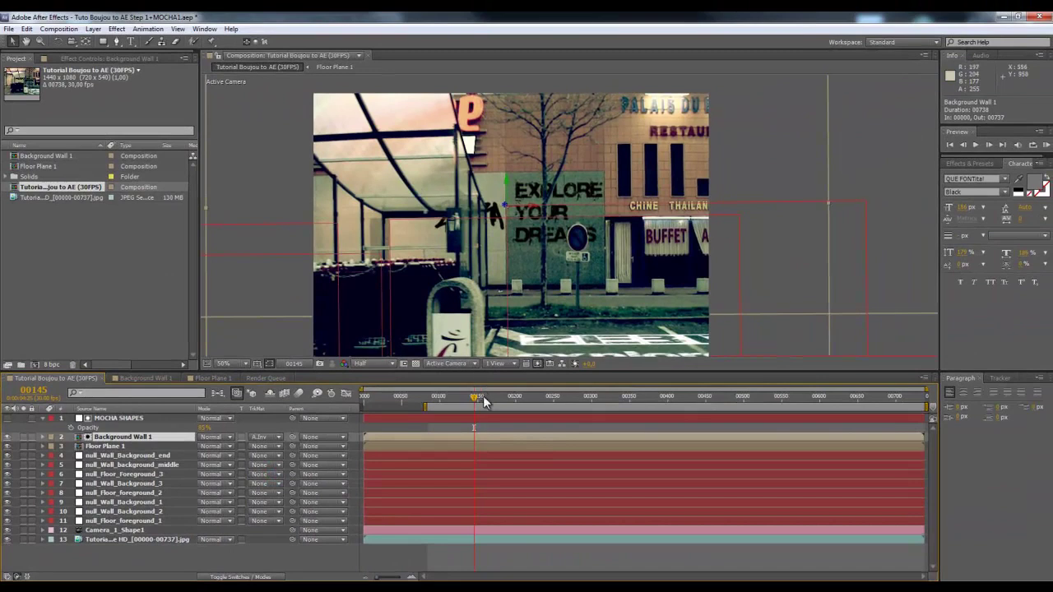
Check the matted wall text against the MOCHA SHAPES layer at frames 173 and 206, leaving that layer hidden.
{"action": "left_click_drag", "start_coordinate": [485, 401], "coordinate": [495, 397]}
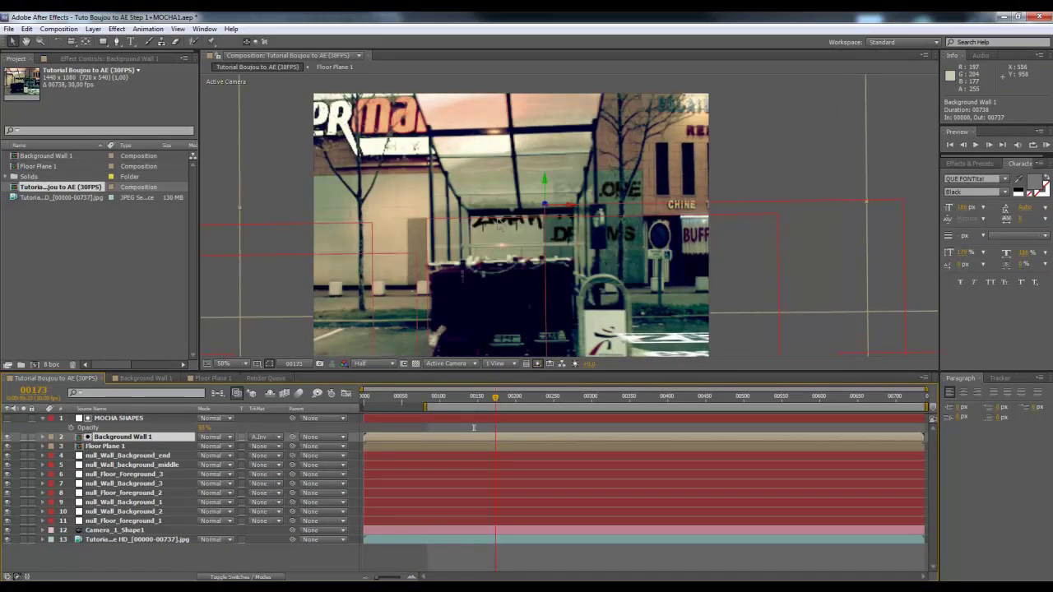
{"action": "scroll", "coordinate": [505, 203], "scroll_direction": "up", "scroll_amount": 2}
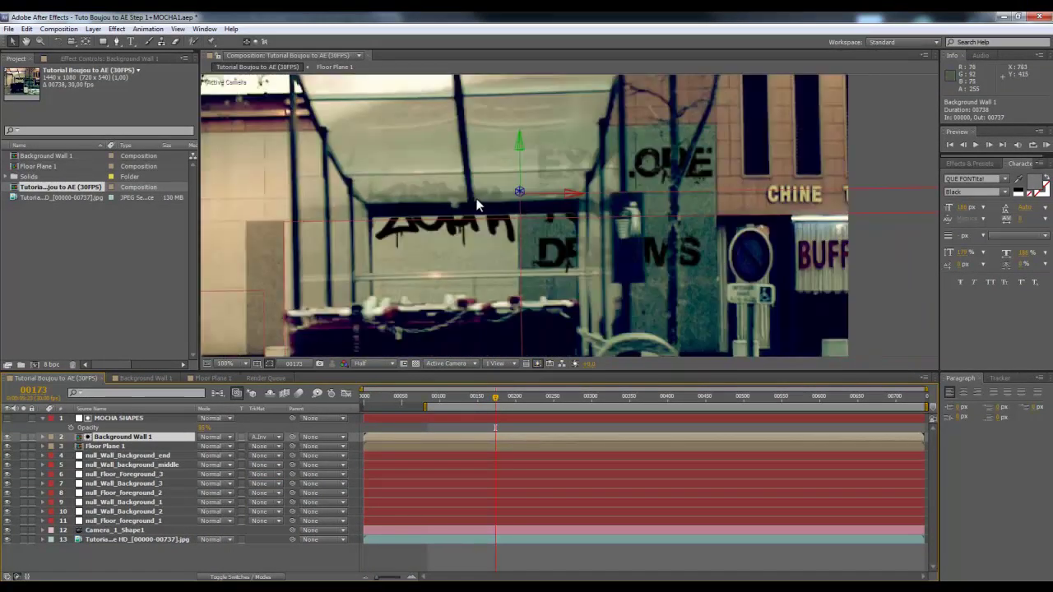
{"action": "left_click", "coordinate": [127, 419]}
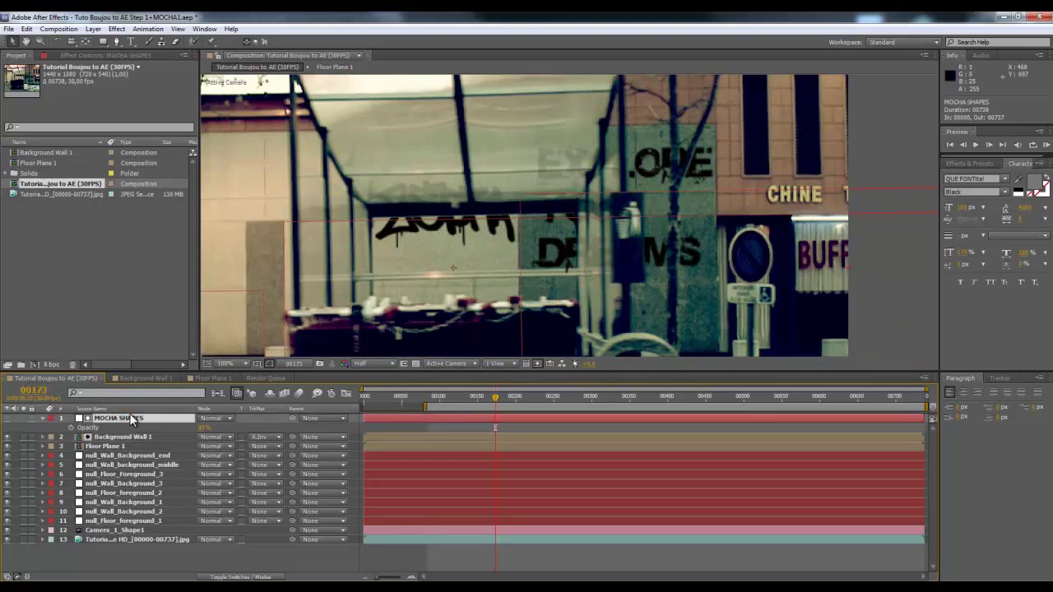
{"action": "left_click", "coordinate": [7, 418]}
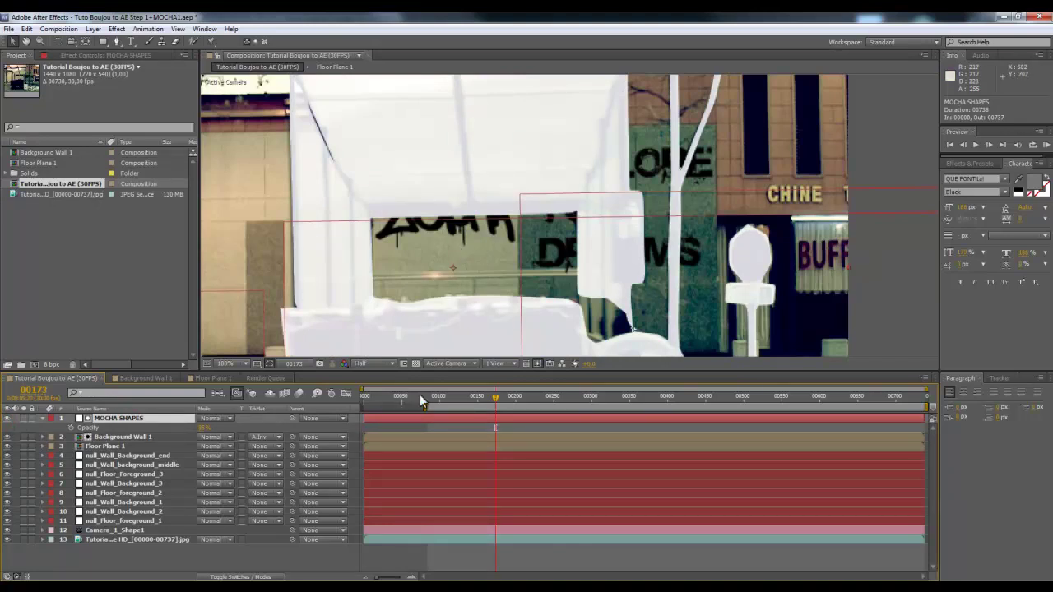
{"action": "left_click_drag", "start_coordinate": [517, 407], "coordinate": [521, 407]}
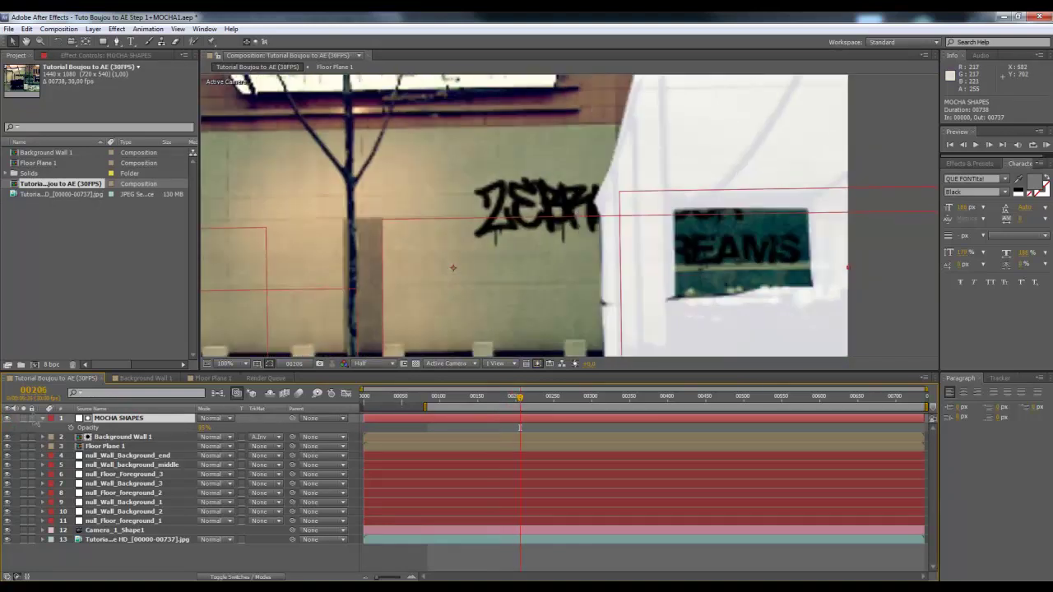
{"action": "left_click", "coordinate": [7, 419]}
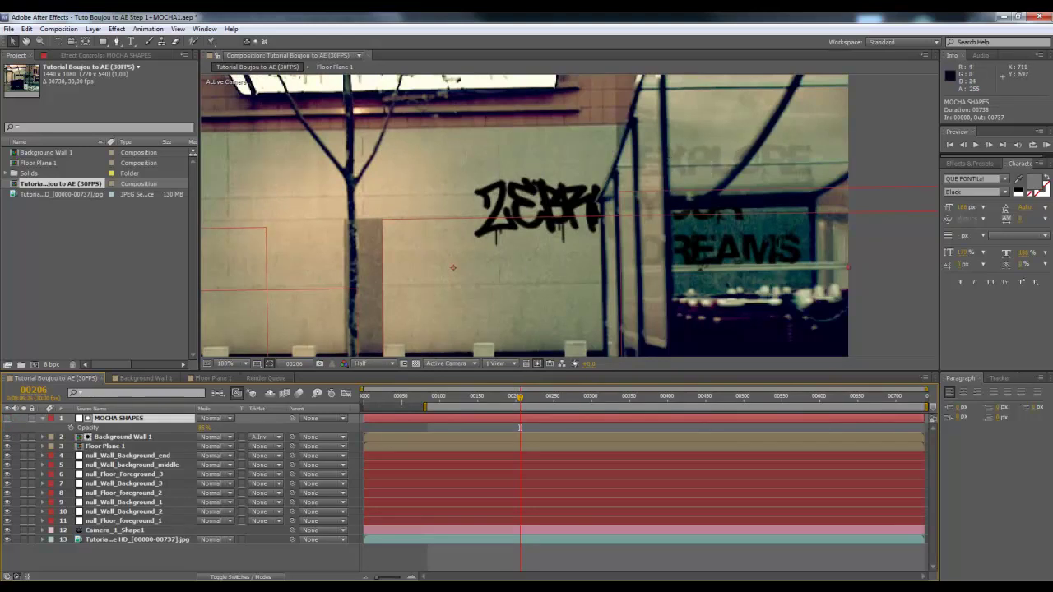
Switch to mocha and start a new project without saving the changes to the current one.
{"action": "key", "text": "alt+Tab"}
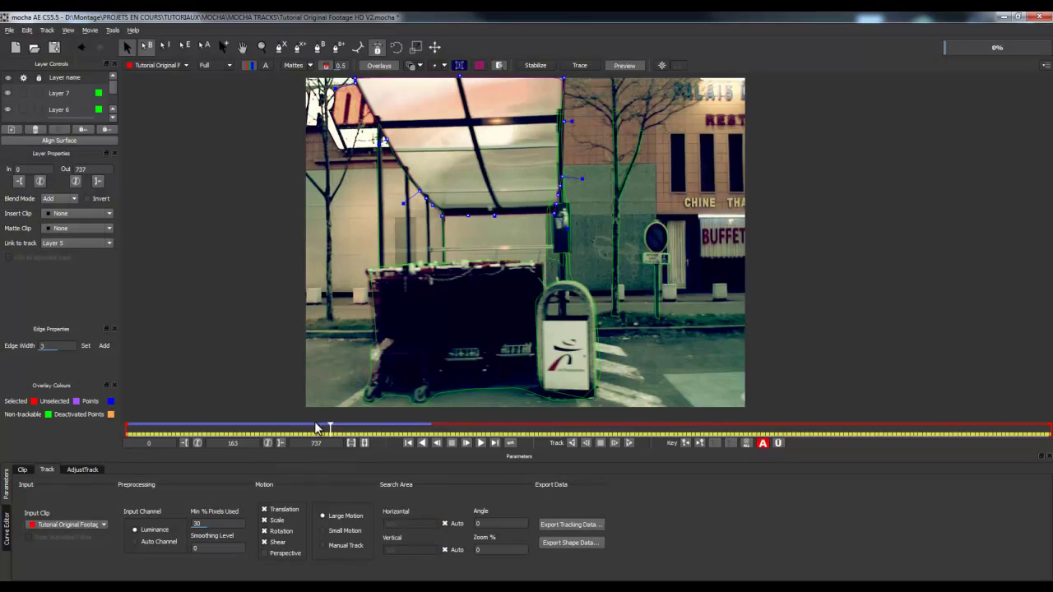
{"action": "left_click_drag", "start_coordinate": [329, 427], "coordinate": [201, 444]}
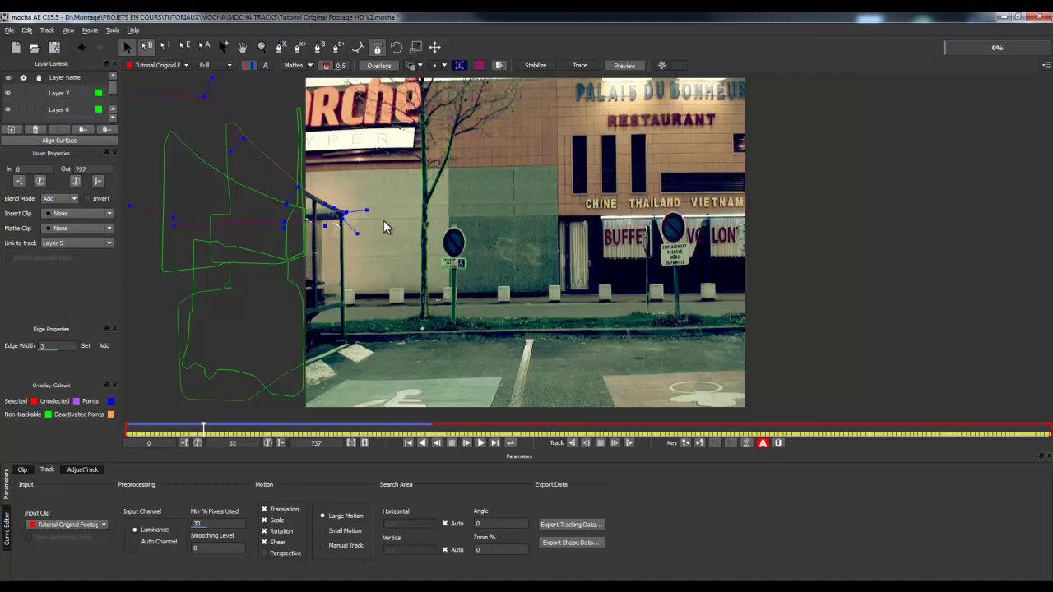
{"action": "left_click", "coordinate": [244, 99]}
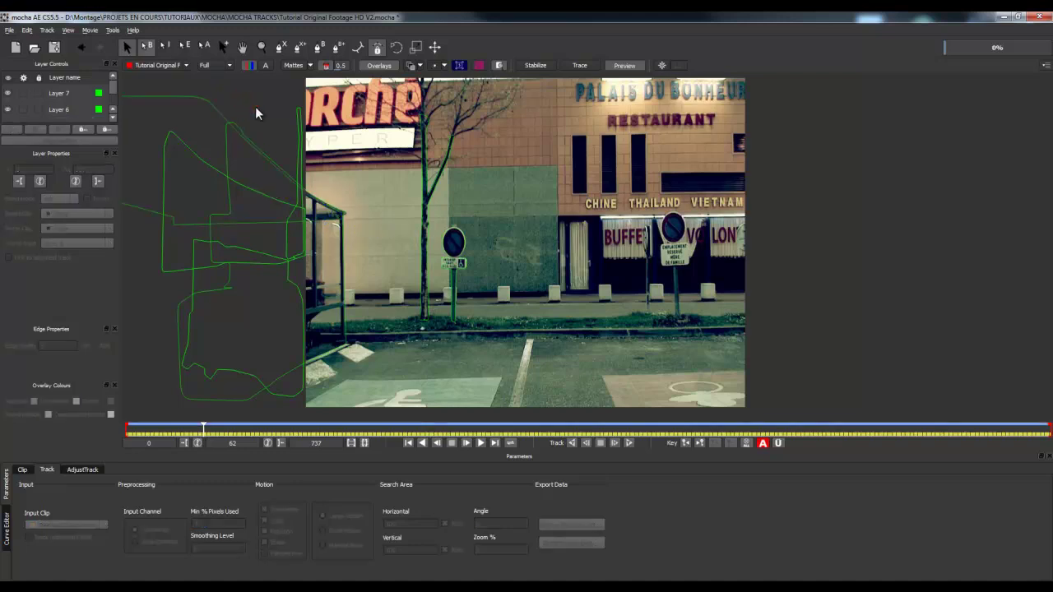
{"action": "left_click", "coordinate": [9, 30]}
{"action": "left_click", "coordinate": [43, 44]}
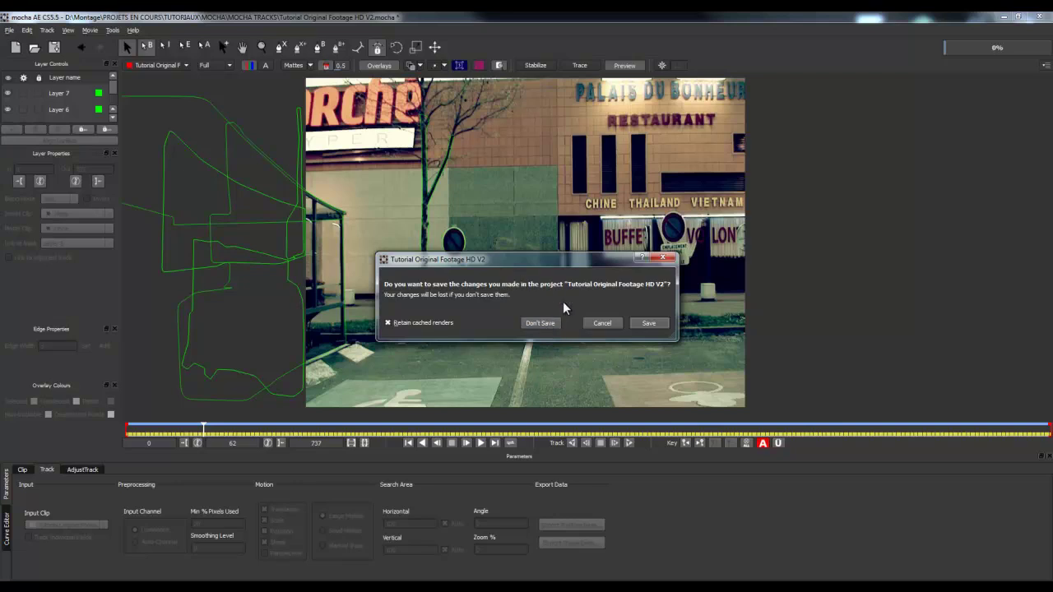
{"action": "left_click", "coordinate": [539, 323]}
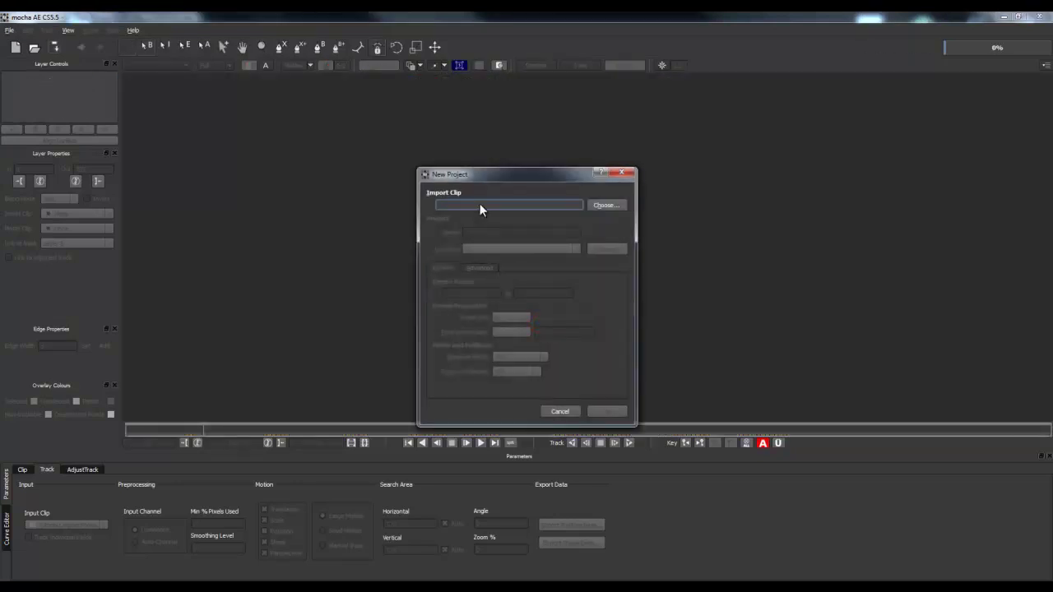
Import the JPEG sequence starting with Tutorial Original Footage HD_00000.jpg as the new project's clip.
{"action": "left_click", "coordinate": [603, 206]}
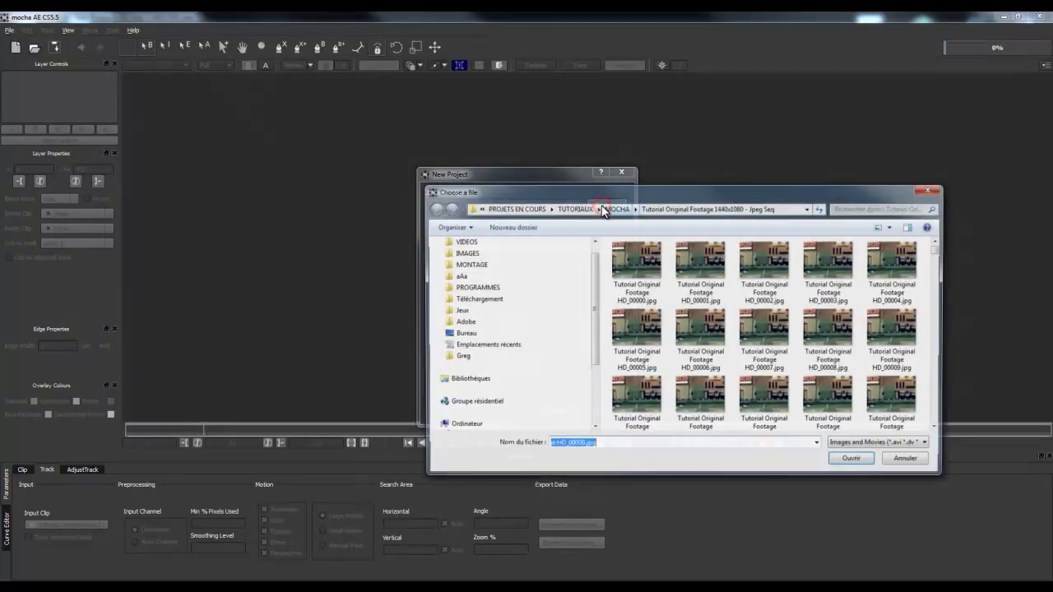
{"action": "left_click_drag", "start_coordinate": [611, 191], "coordinate": [479, 180]}
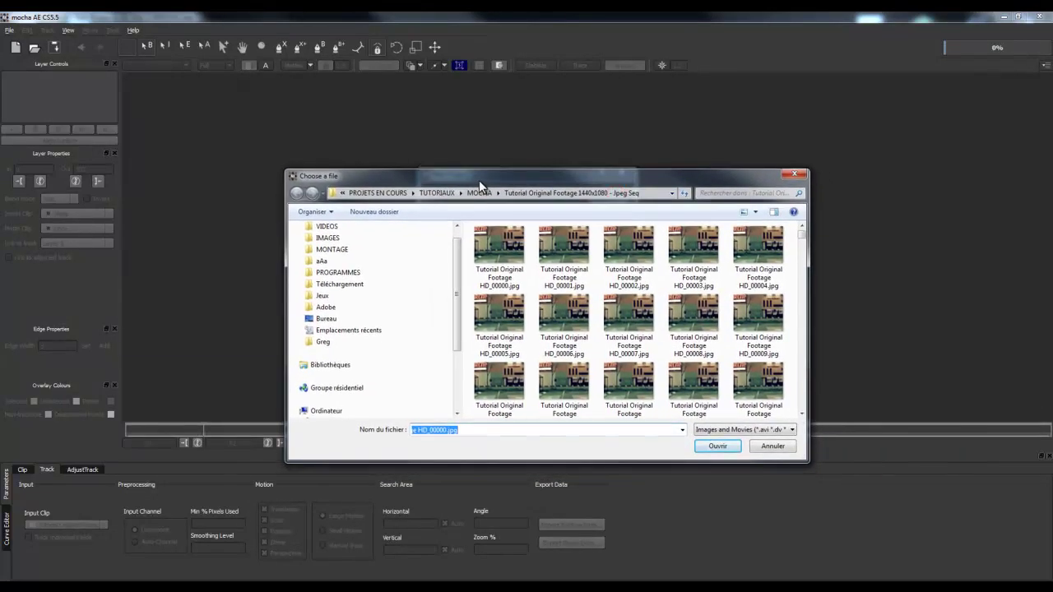
{"action": "left_click", "coordinate": [495, 256]}
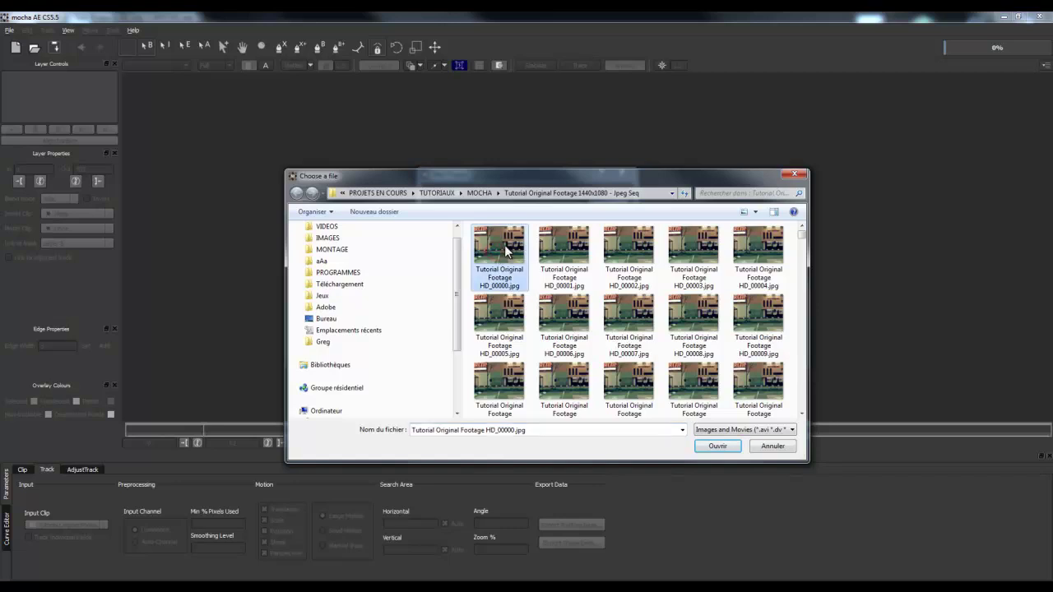
{"action": "left_click_drag", "start_coordinate": [488, 181], "coordinate": [516, 176]}
{"action": "left_click", "coordinate": [752, 443]}
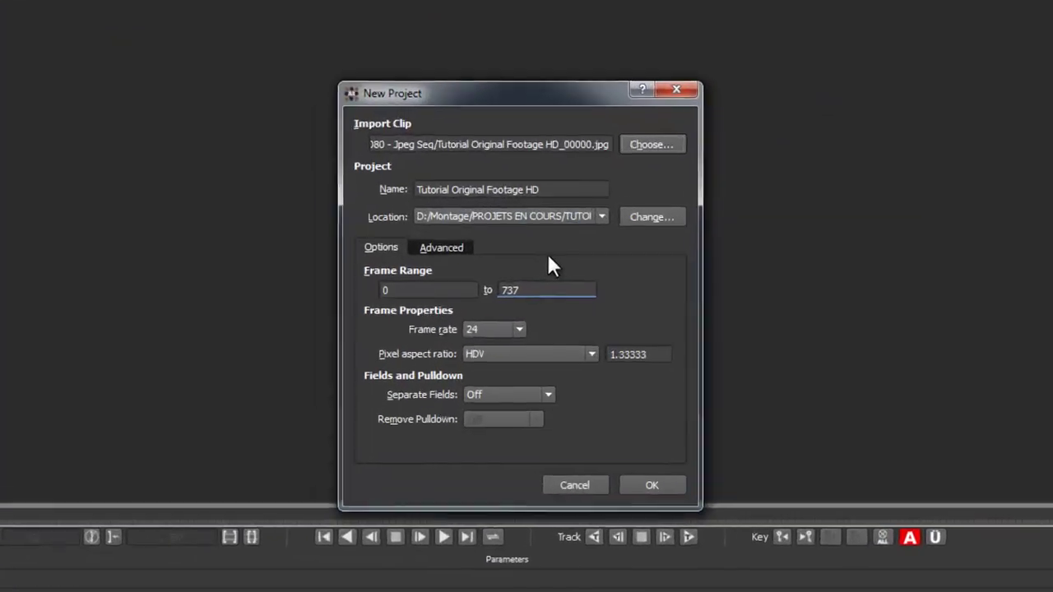
Name the project "Tutorial Original Footage HD V5" and set its location to the MOCHA TRACKS folder.
{"action": "left_click", "coordinate": [551, 190]}
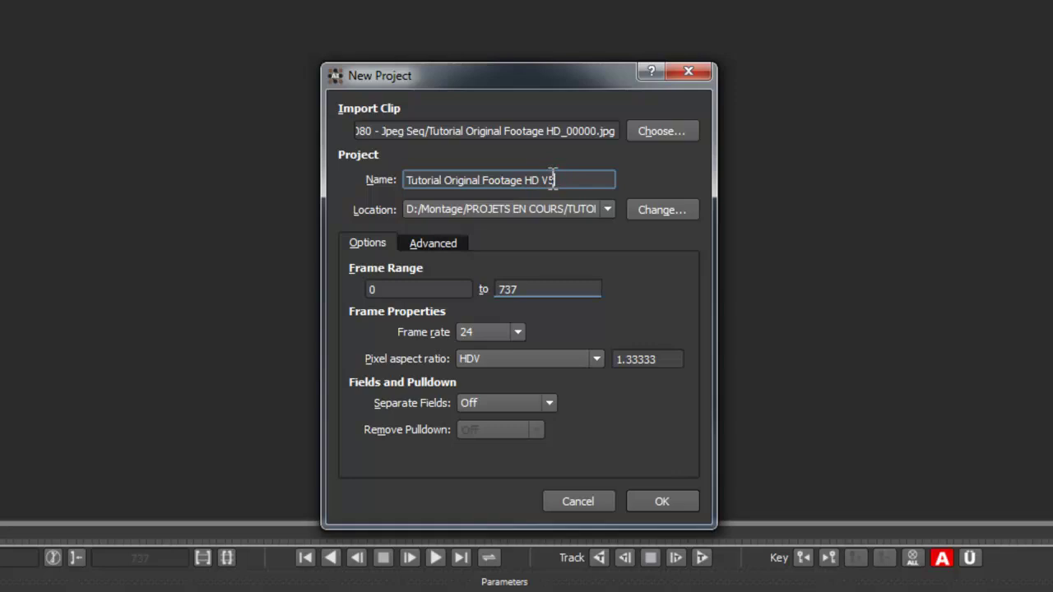
{"action": "left_click_drag", "start_coordinate": [466, 79], "coordinate": [284, 73]}
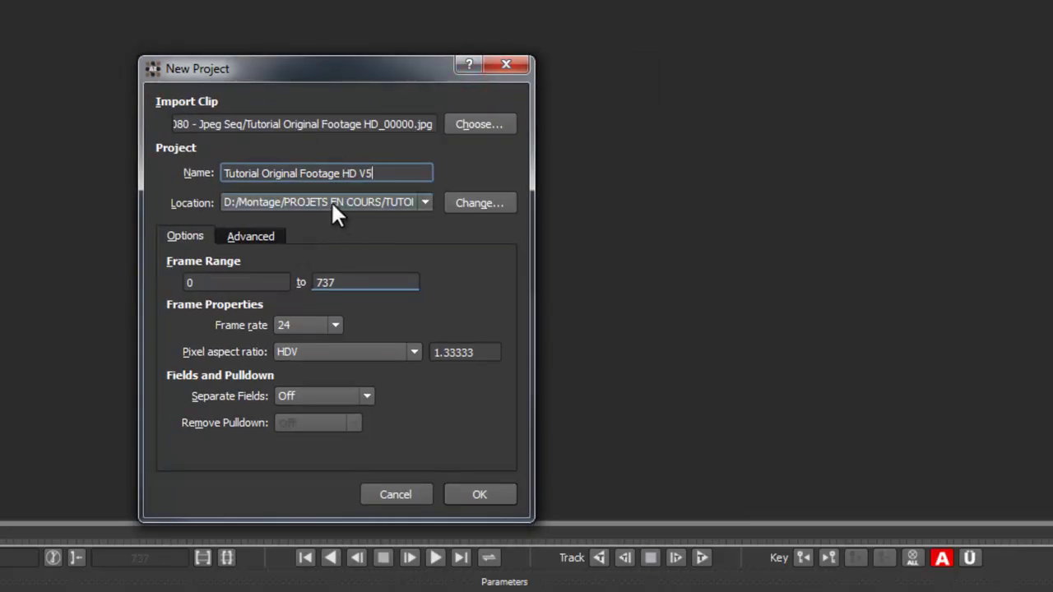
{"action": "left_click", "coordinate": [421, 202]}
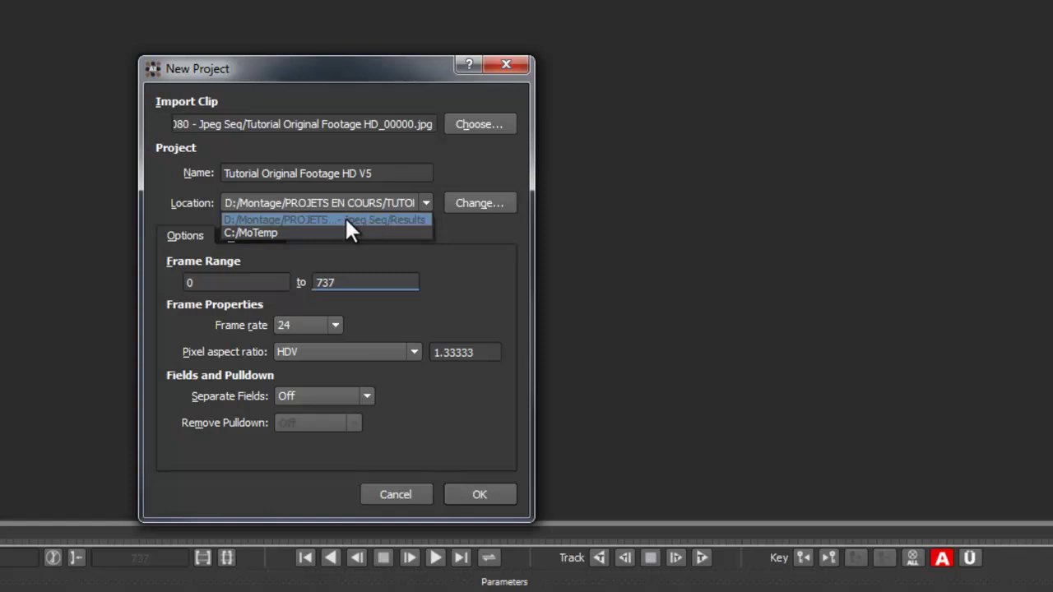
{"action": "left_click", "coordinate": [455, 201]}
{"action": "left_click_drag", "start_coordinate": [656, 239], "coordinate": [665, 348]}
{"action": "left_click", "coordinate": [498, 371]}
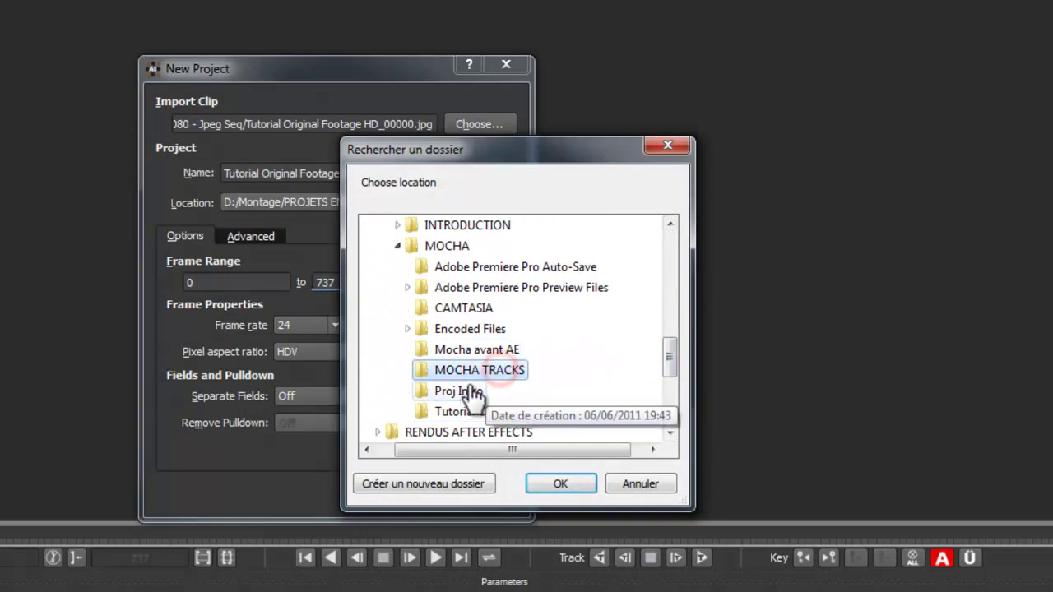
{"action": "left_click_drag", "start_coordinate": [670, 354], "coordinate": [668, 367]}
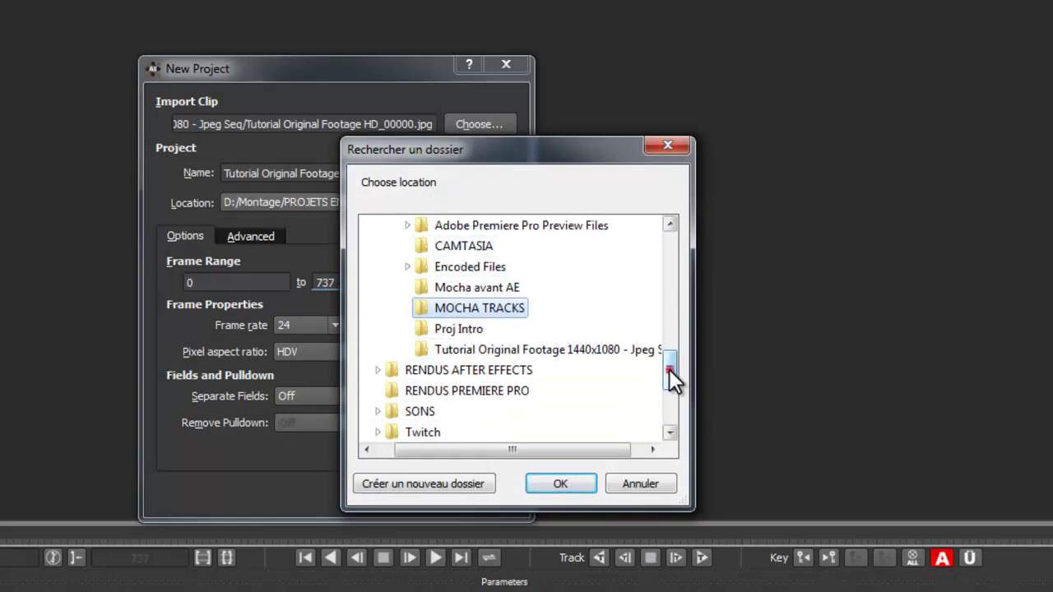
{"action": "left_click_drag", "start_coordinate": [669, 368], "coordinate": [669, 352]}
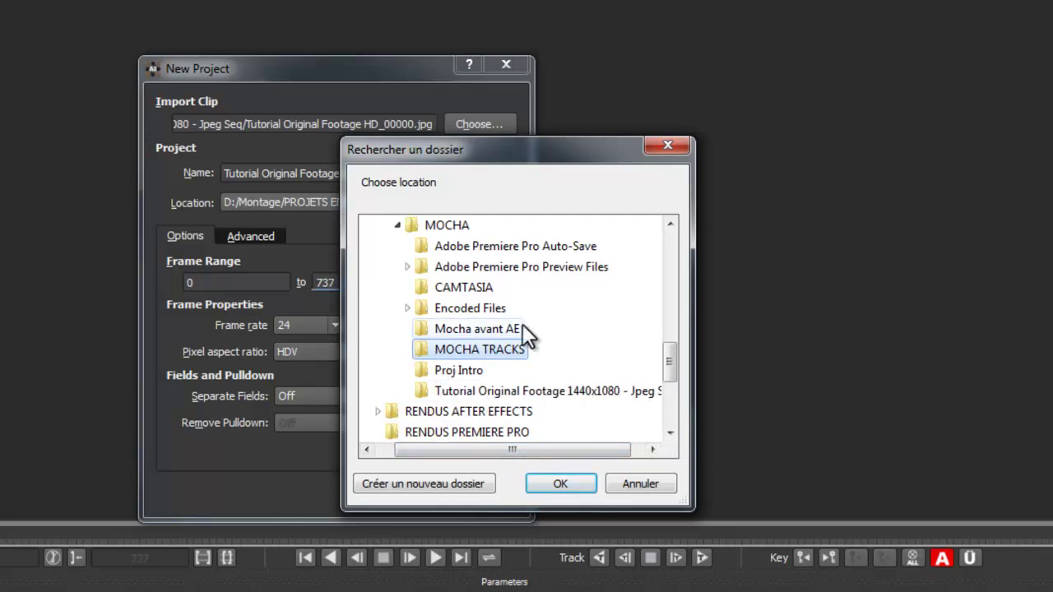
{"action": "left_click", "coordinate": [555, 483]}
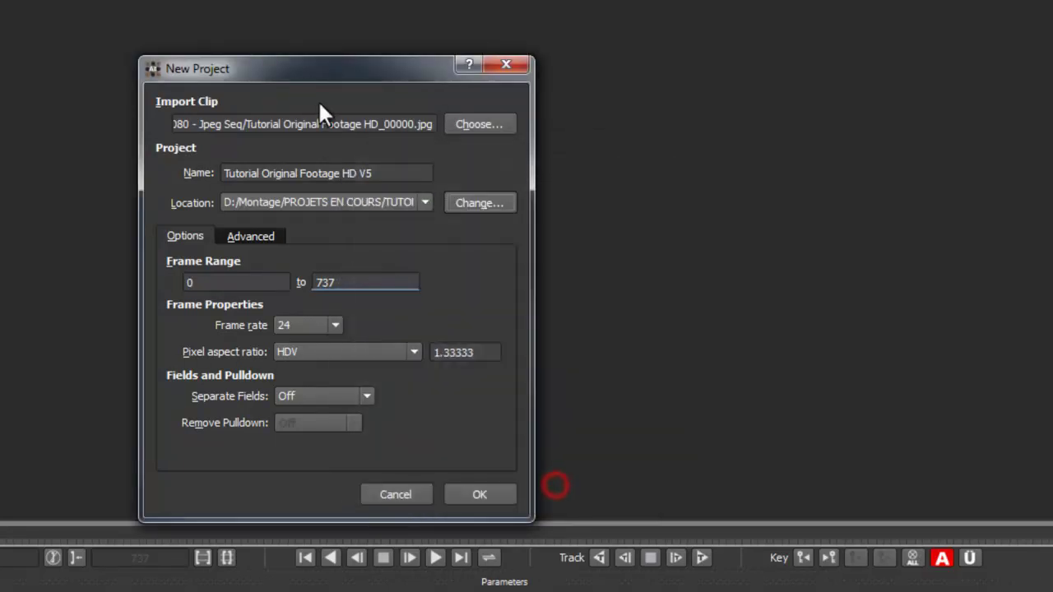
Keep the new project's frame range at 0 to 737 and set the frame rate to 30.
{"action": "left_click_drag", "start_coordinate": [312, 68], "coordinate": [339, 23]}
{"action": "left_click", "coordinate": [254, 235]}
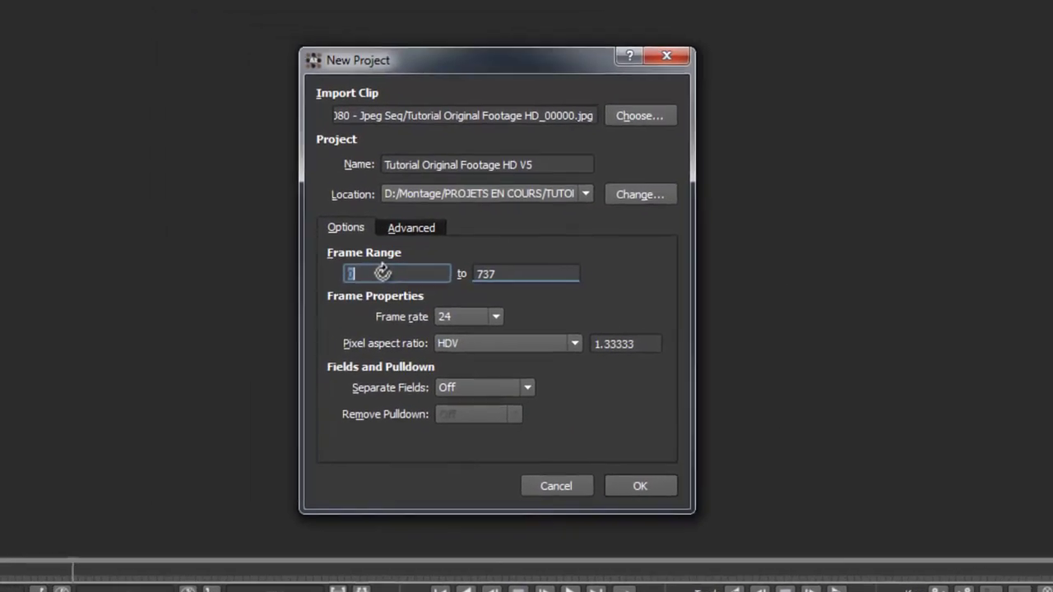
{"action": "left_click", "coordinate": [406, 240]}
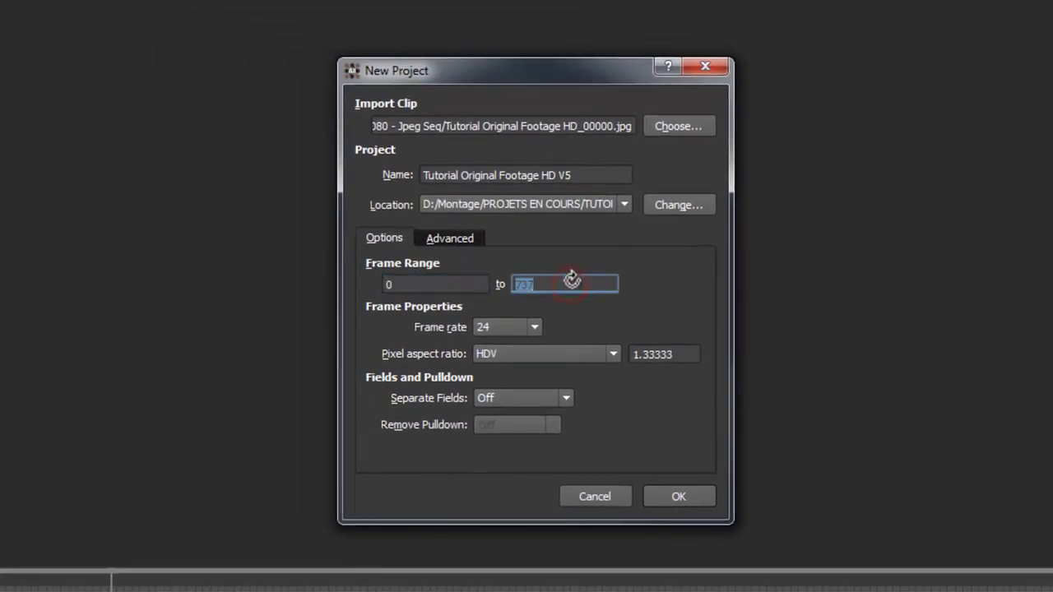
{"action": "left_click", "coordinate": [532, 327]}
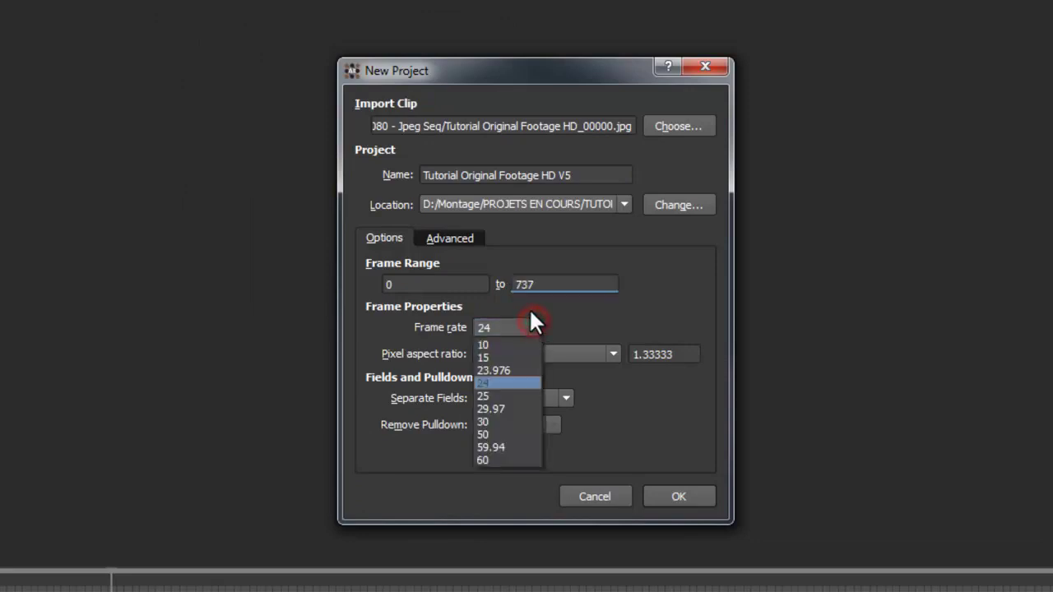
{"action": "left_click", "coordinate": [488, 421]}
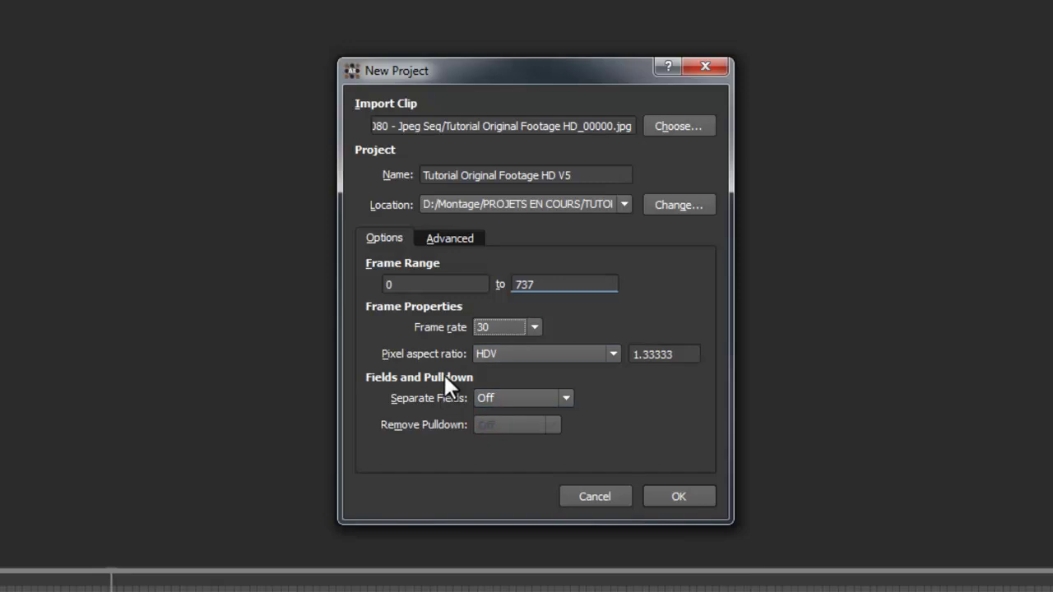
Set the pixel aspect ratio to Custom with a value of 1,00.
{"action": "left_click", "coordinate": [520, 358]}
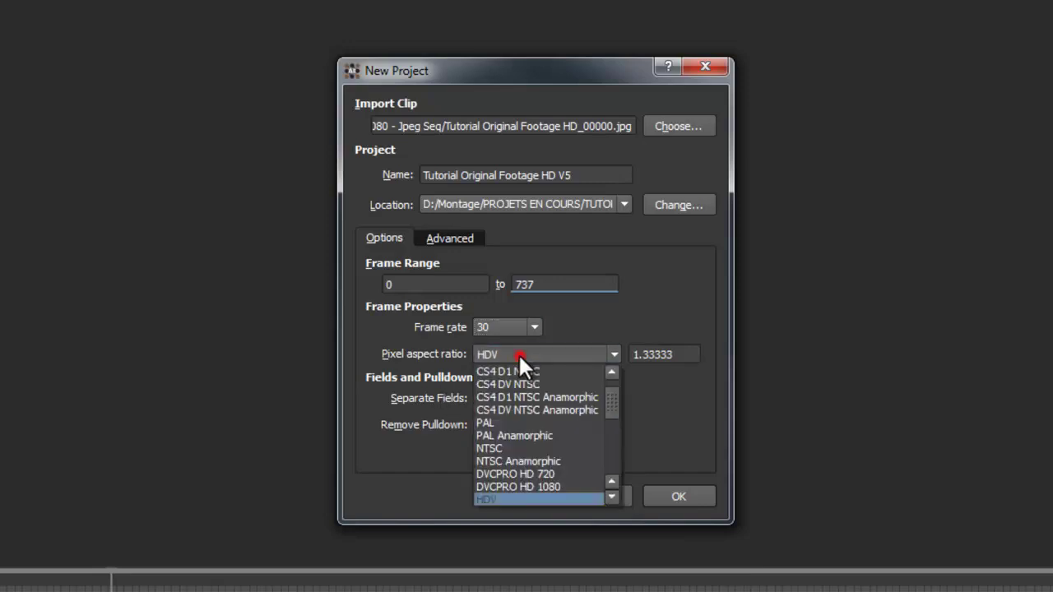
{"action": "scroll", "coordinate": [536, 442], "scroll_direction": "down", "scroll_amount": 6}
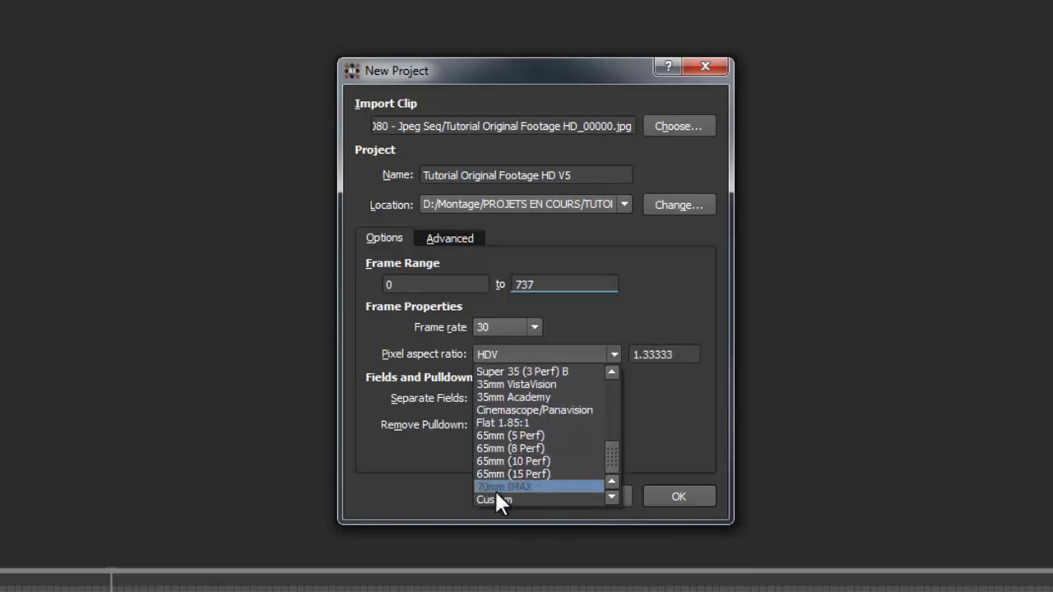
{"action": "left_click", "coordinate": [494, 499]}
{"action": "left_click_drag", "start_coordinate": [679, 355], "coordinate": [628, 368]}
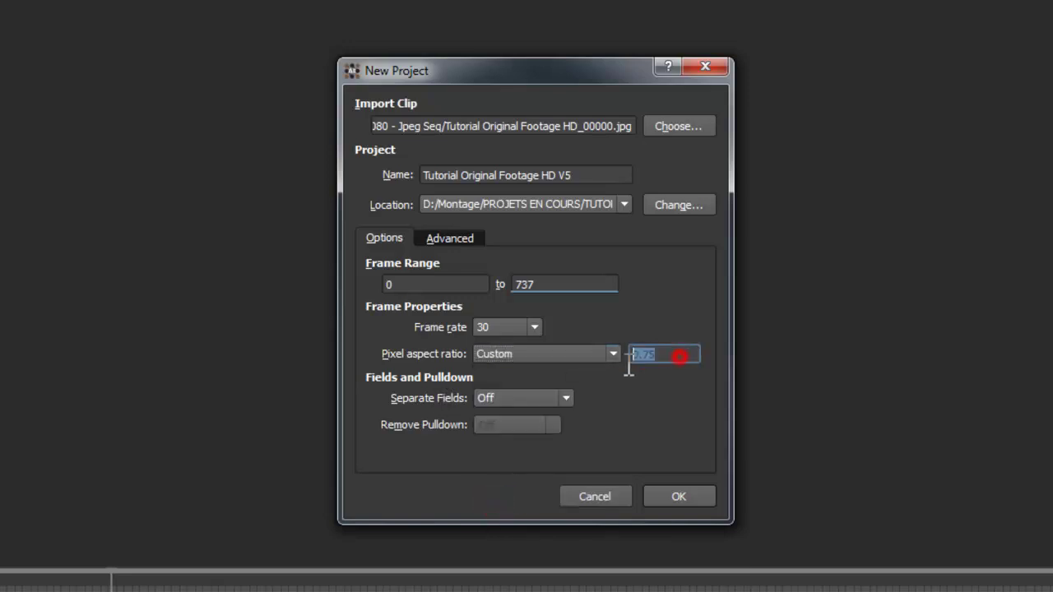
{"action": "type", "text": "1,00"}
{"action": "left_click", "coordinate": [599, 395]}
Leave field separation off and create the project.
{"action": "left_click", "coordinate": [508, 395]}
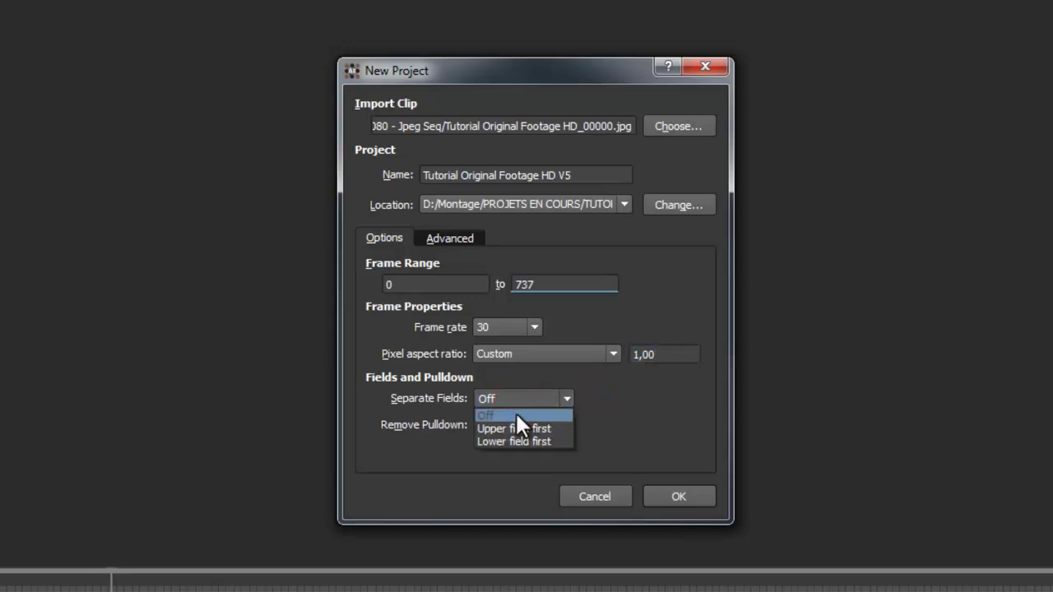
{"action": "left_click", "coordinate": [622, 419]}
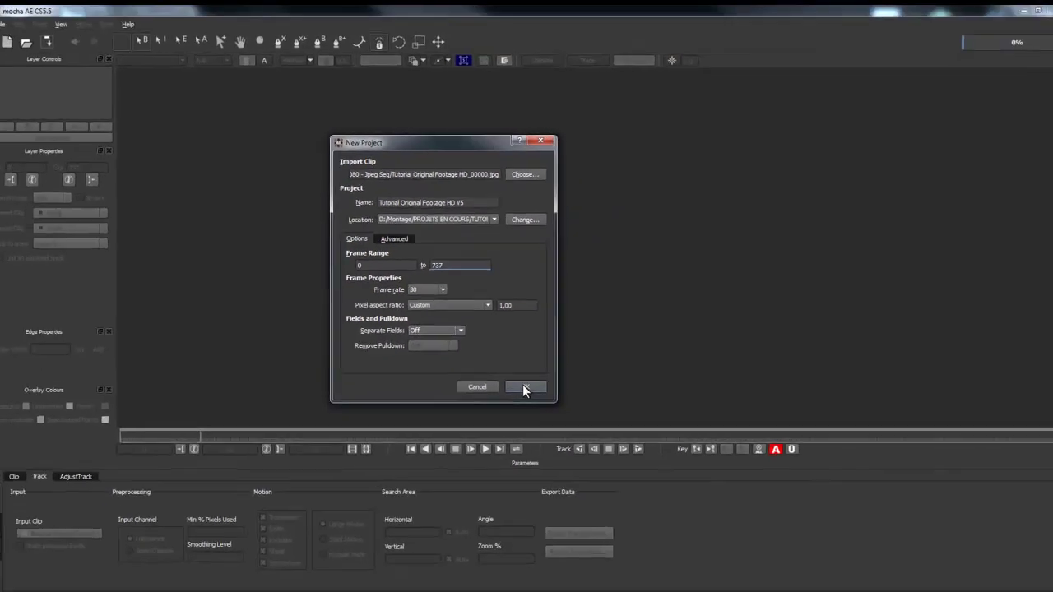
{"action": "left_click", "coordinate": [677, 496]}
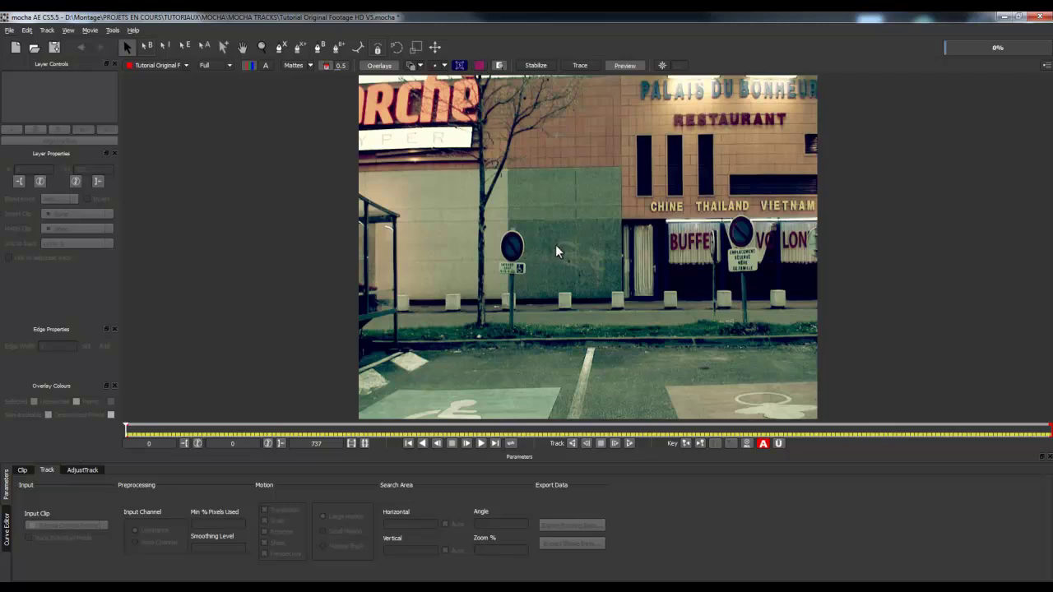
Start an X-spline at the top of the no-parking sign beside the tree, tracing the left edges of its disc and plate down to the pole.
{"action": "key", "text": "z"}
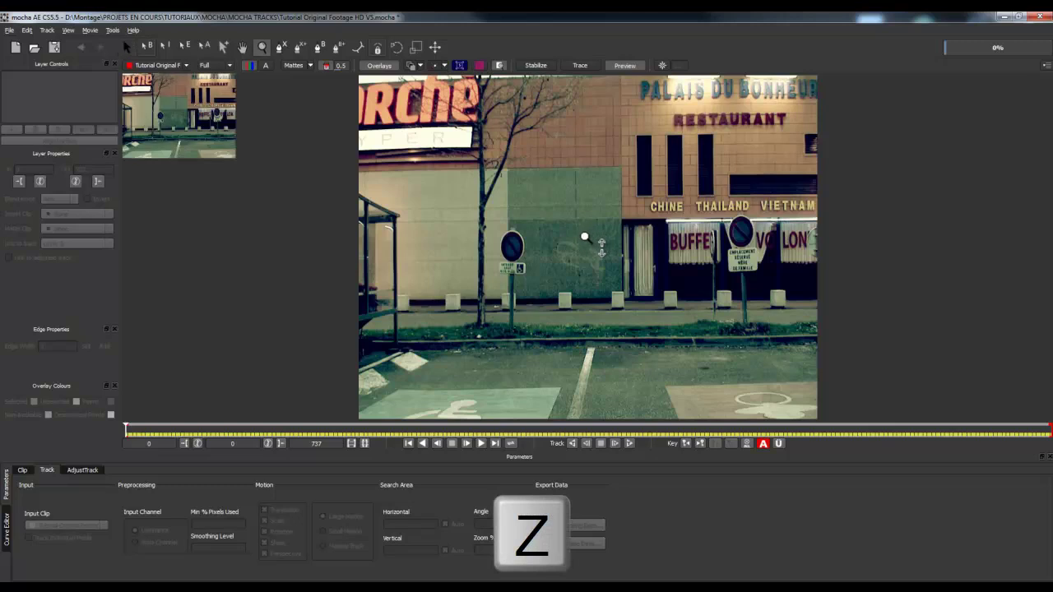
{"action": "left_click_drag", "start_coordinate": [568, 242], "coordinate": [574, 217]}
{"action": "key", "text": "x"}
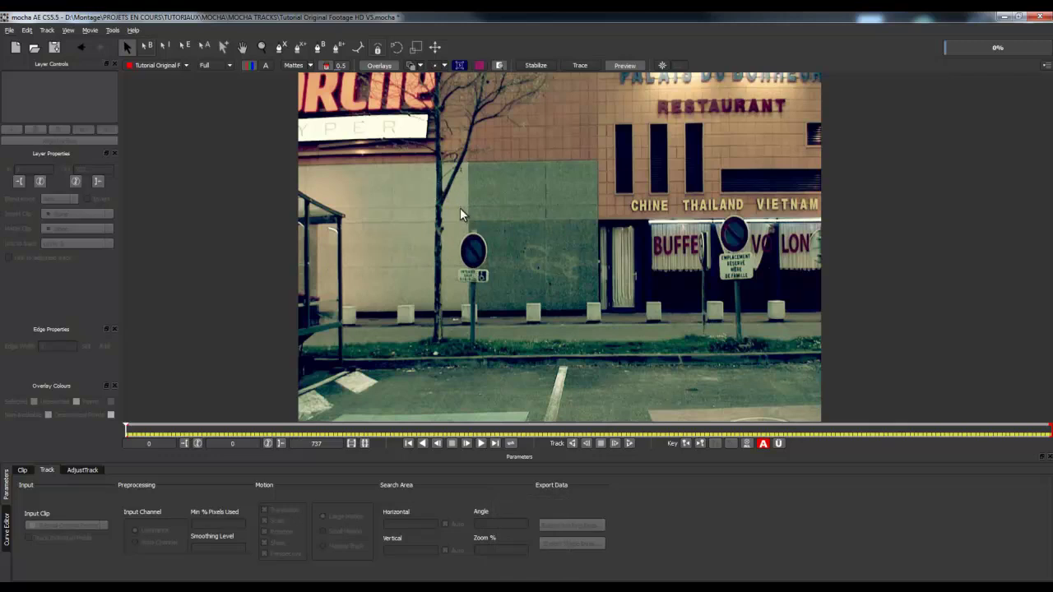
{"action": "left_click", "coordinate": [279, 48]}
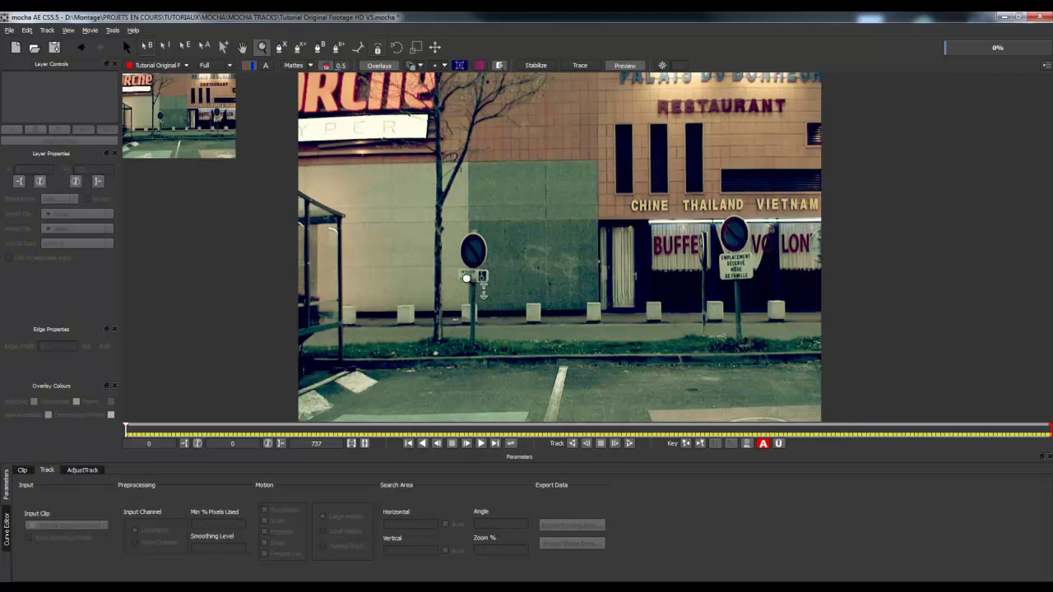
{"action": "scroll", "coordinate": [477, 260], "scroll_direction": "up", "scroll_amount": 4}
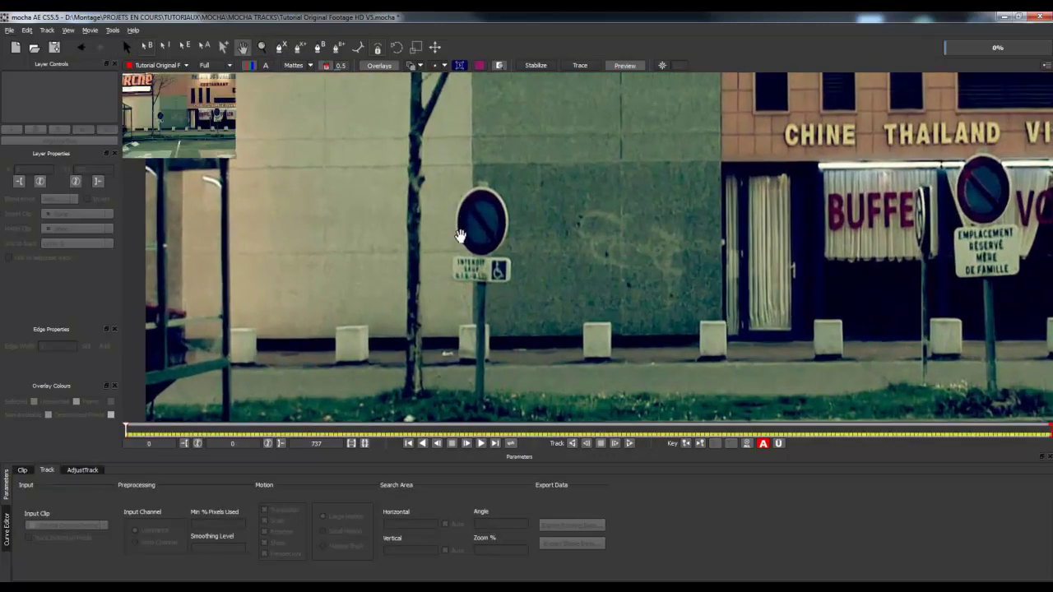
{"action": "left_click_drag", "start_coordinate": [460, 222], "coordinate": [490, 194]}
{"action": "left_click", "coordinate": [516, 150]}
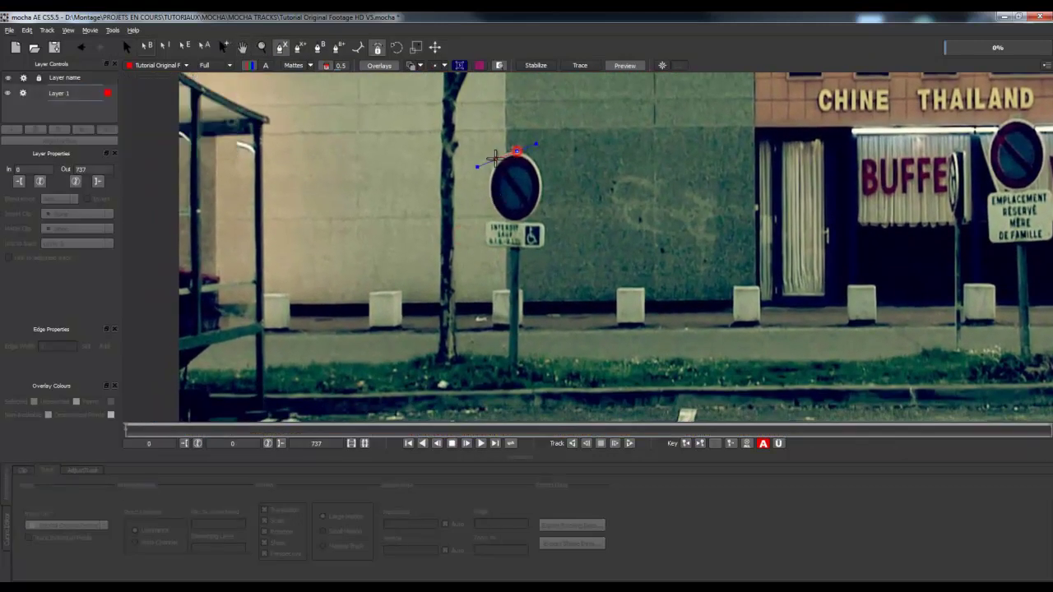
{"action": "left_click", "coordinate": [495, 158]}
{"action": "left_click", "coordinate": [488, 185]}
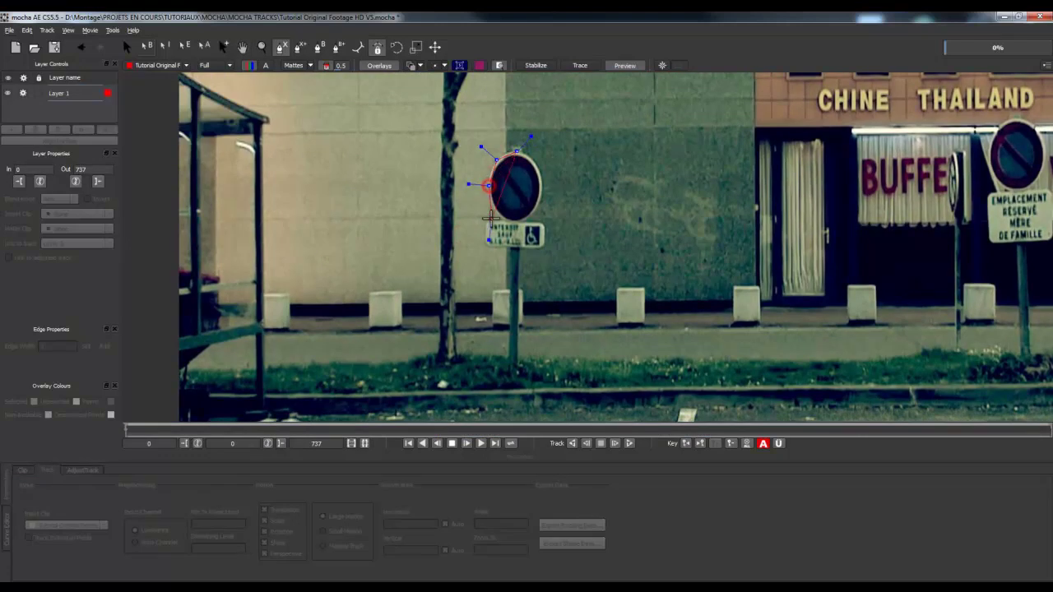
{"action": "left_click", "coordinate": [507, 221]}
{"action": "left_click", "coordinate": [488, 223]}
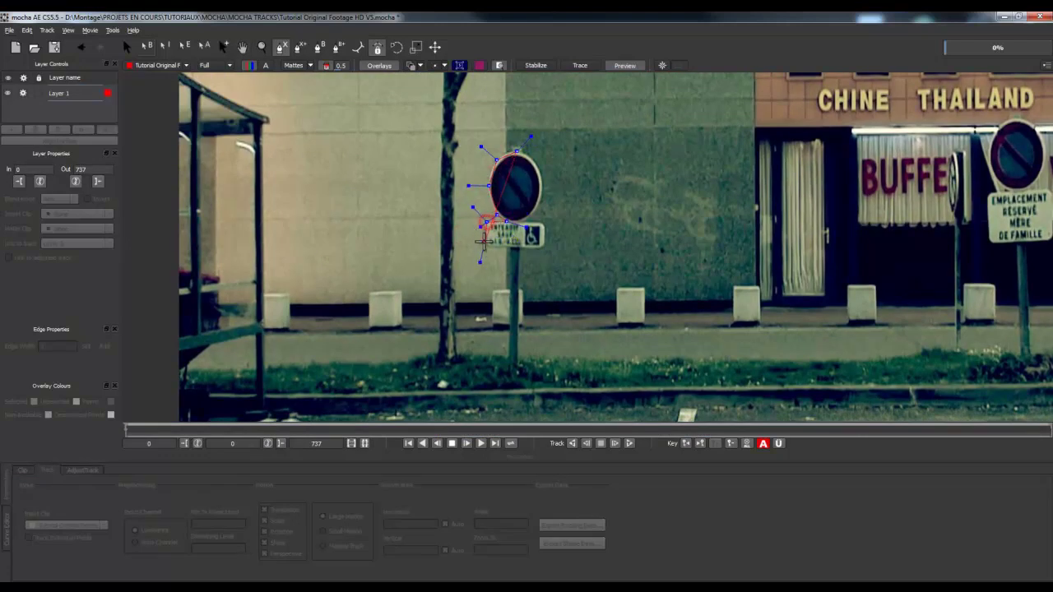
{"action": "left_click", "coordinate": [486, 243]}
{"action": "left_click", "coordinate": [505, 247]}
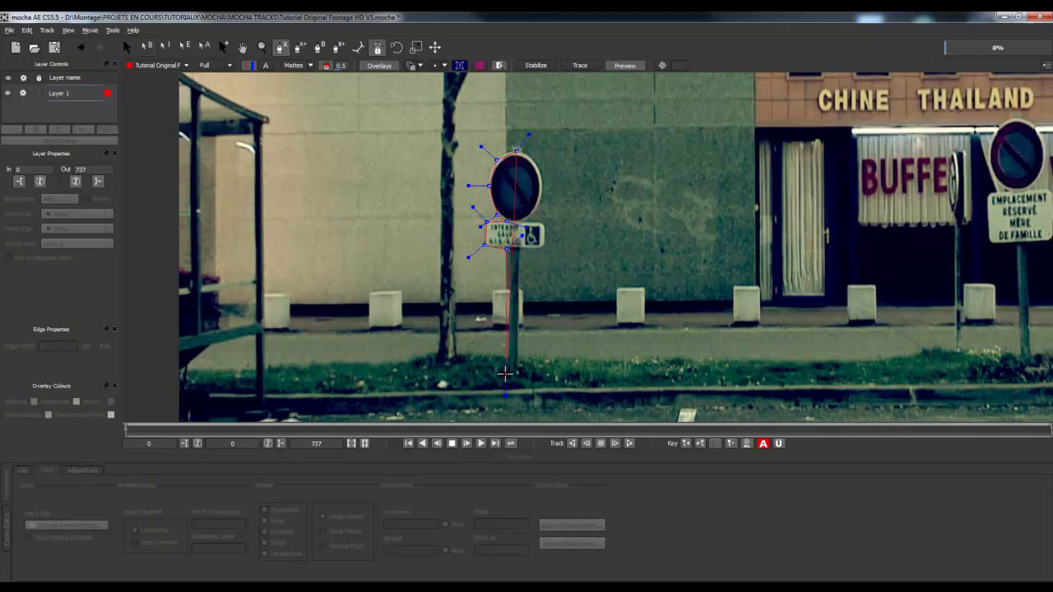
Continue the X-spline down around the sign's pole and up the right edges of the plate and disc, and close it at the top.
{"action": "left_click", "coordinate": [505, 374]}
{"action": "left_click", "coordinate": [517, 375]}
{"action": "left_click", "coordinate": [521, 249]}
{"action": "left_click", "coordinate": [543, 248]}
{"action": "left_click", "coordinate": [545, 222]}
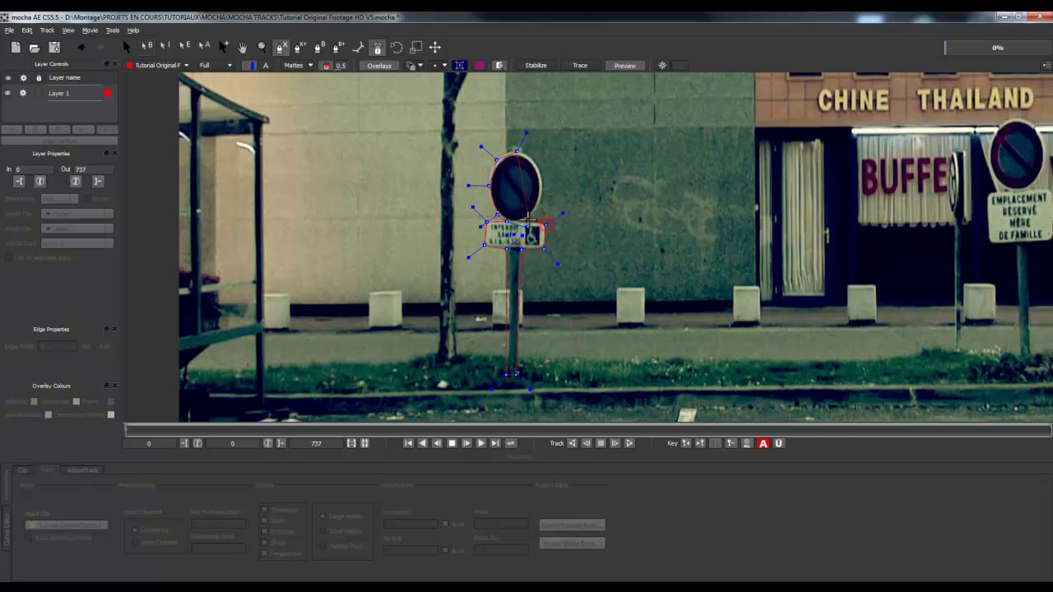
{"action": "left_click_drag", "start_coordinate": [542, 194], "coordinate": [530, 155]}
{"action": "left_click", "coordinate": [529, 157]}
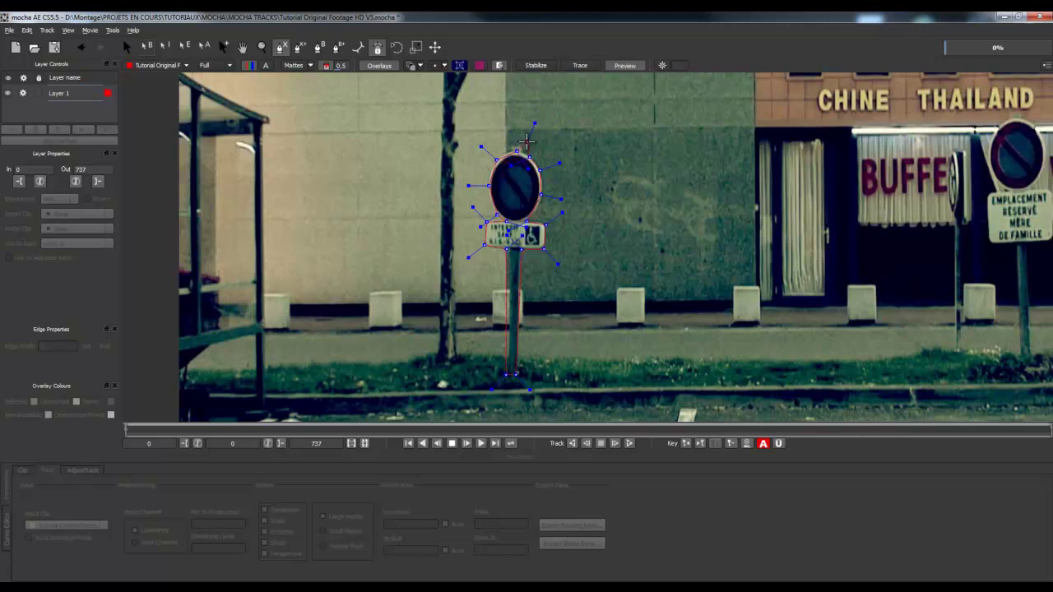
{"action": "left_click_drag", "start_coordinate": [527, 142], "coordinate": [528, 148]}
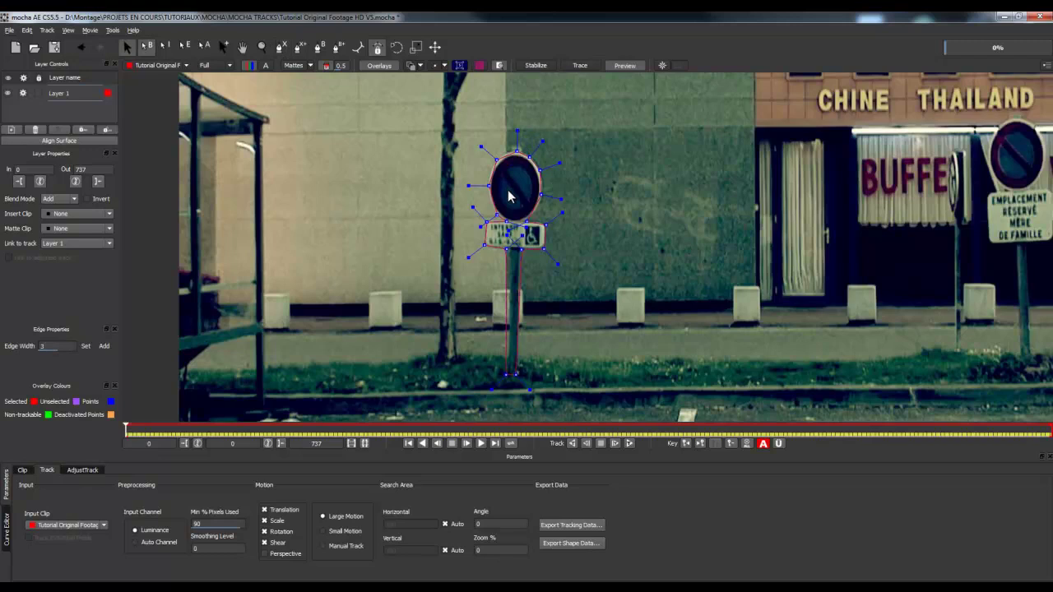
Track Layer 1 forward from frame 0 and stop at frame 140.
{"action": "mouse_move", "coordinate": [126, 427]}
{"action": "left_mouse_down"}
{"action": "mouse_move", "coordinate": [411, 428]}
{"action": "mouse_move", "coordinate": [144, 428]}
{"action": "mouse_move", "coordinate": [124, 441]}
{"action": "left_mouse_up"}
{"action": "left_click", "coordinate": [628, 442]}
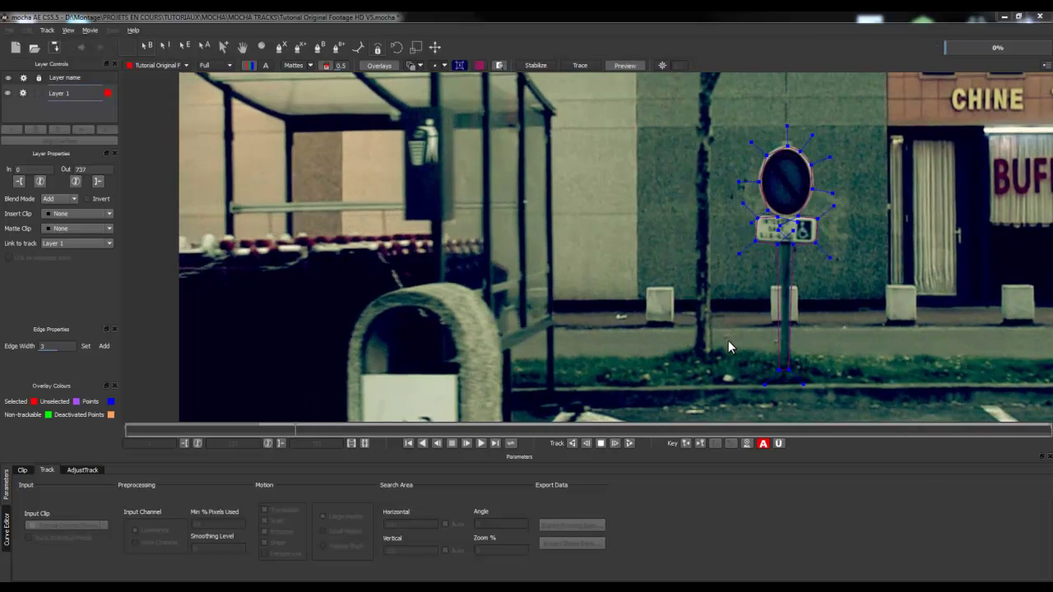
{"action": "left_click", "coordinate": [602, 444]}
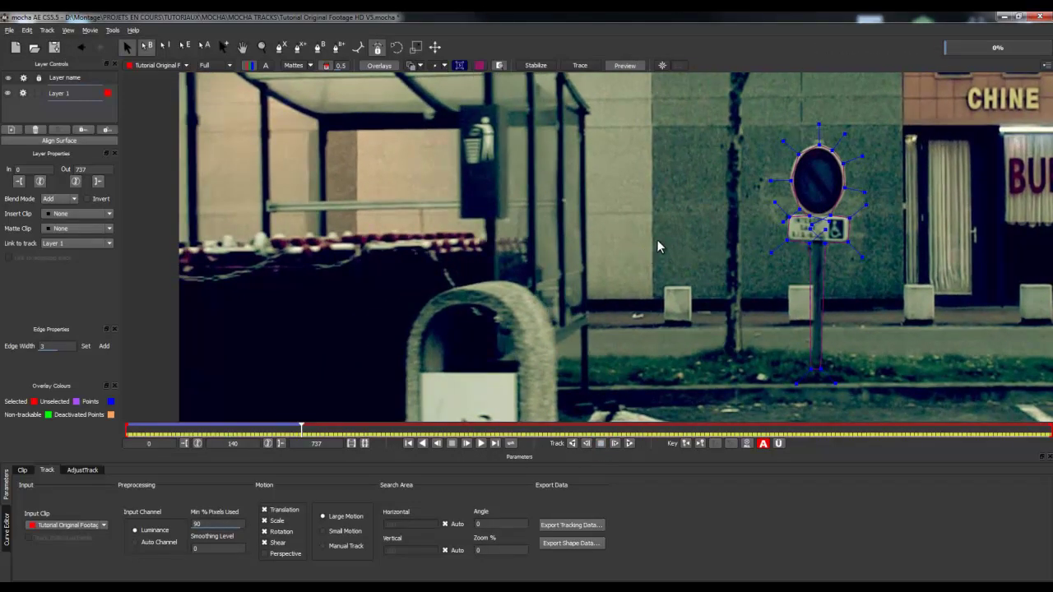
Centre the tracked sign in view and resume forward tracking of Layer 1 to frame 172.
{"action": "key", "text": "x"}
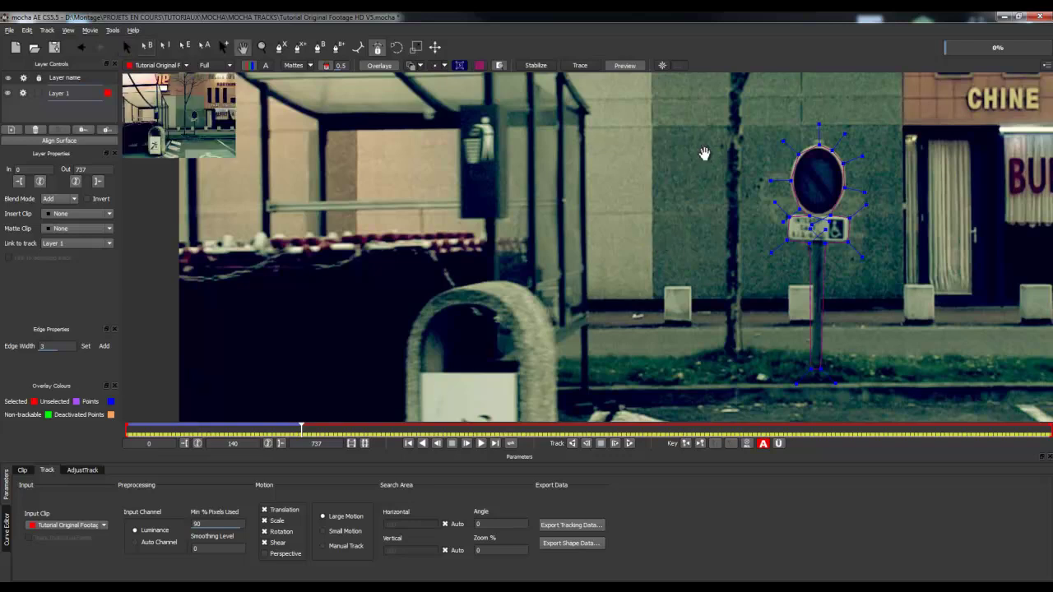
{"action": "key", "text": "z"}
{"action": "left_click_drag", "start_coordinate": [718, 133], "coordinate": [705, 260]}
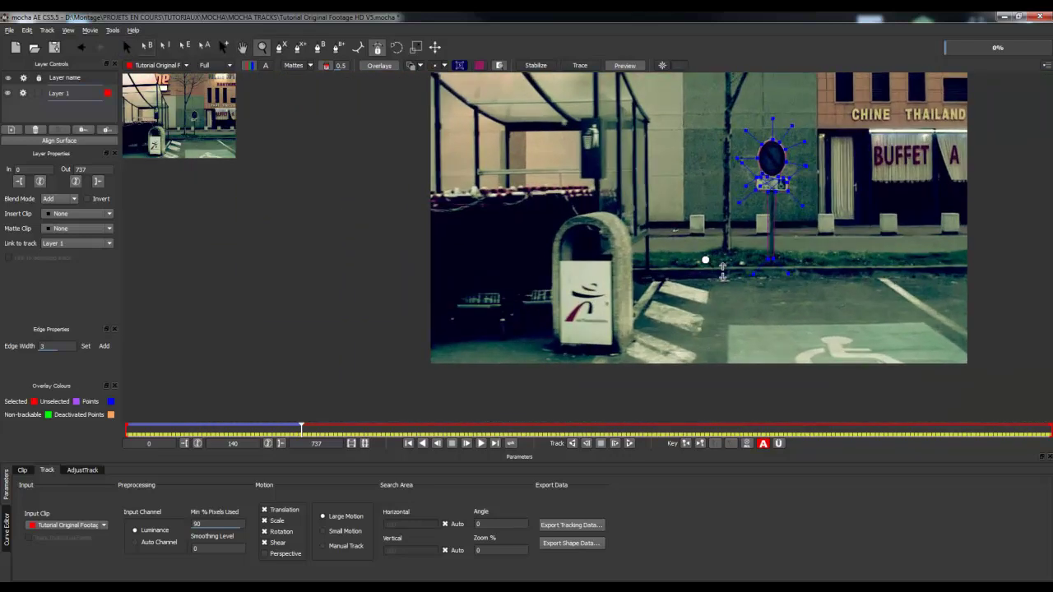
{"action": "key", "text": "x"}
{"action": "left_click_drag", "start_coordinate": [743, 190], "coordinate": [455, 266]}
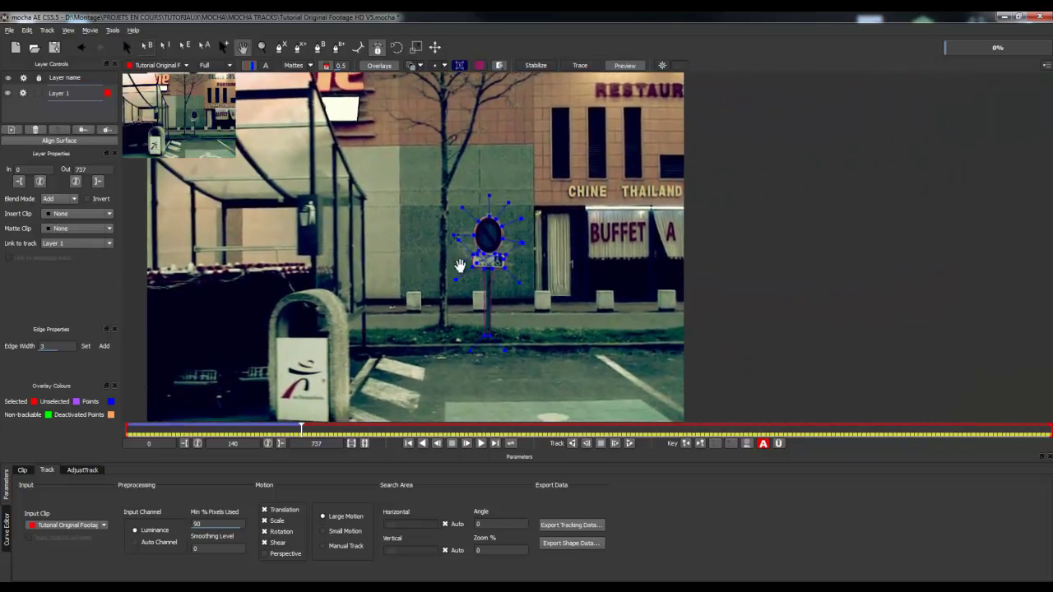
{"action": "key", "text": "z"}
{"action": "left_click_drag", "start_coordinate": [541, 270], "coordinate": [508, 151]}
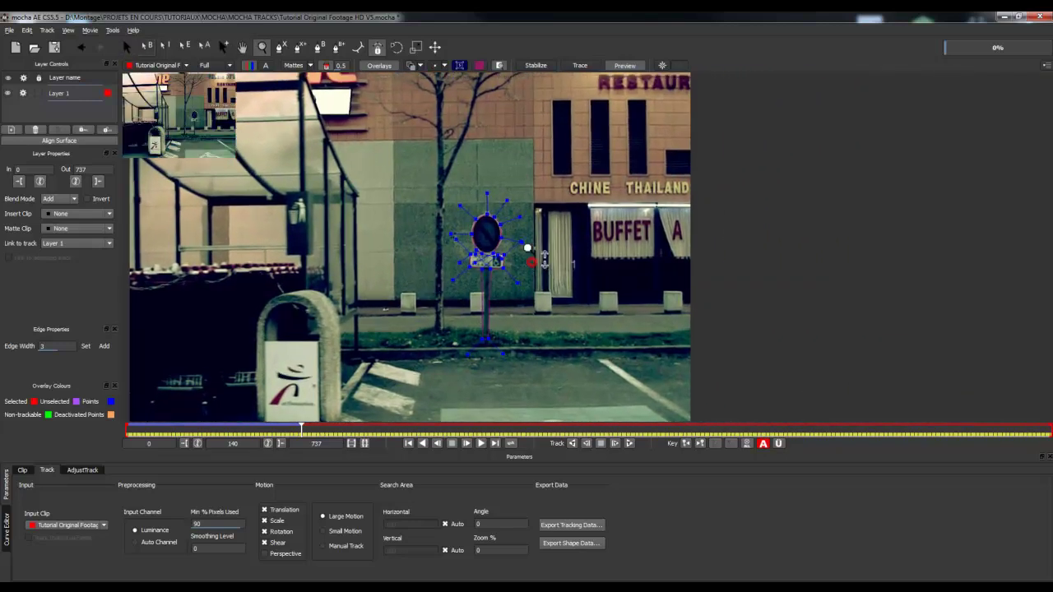
{"action": "left_click_drag", "start_coordinate": [594, 341], "coordinate": [555, 238]}
{"action": "key", "text": "s"}
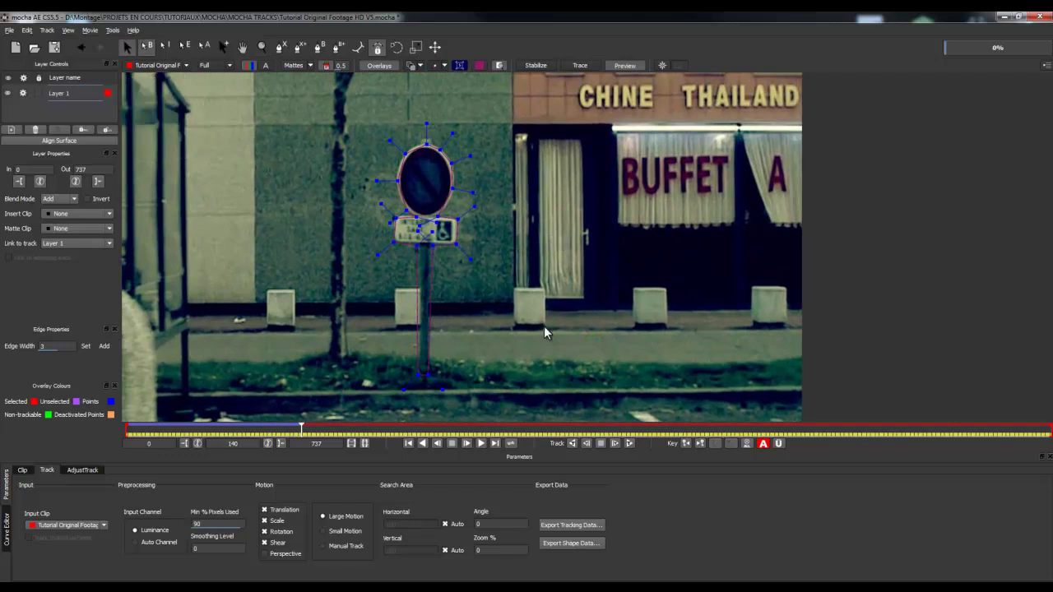
{"action": "left_click", "coordinate": [629, 444]}
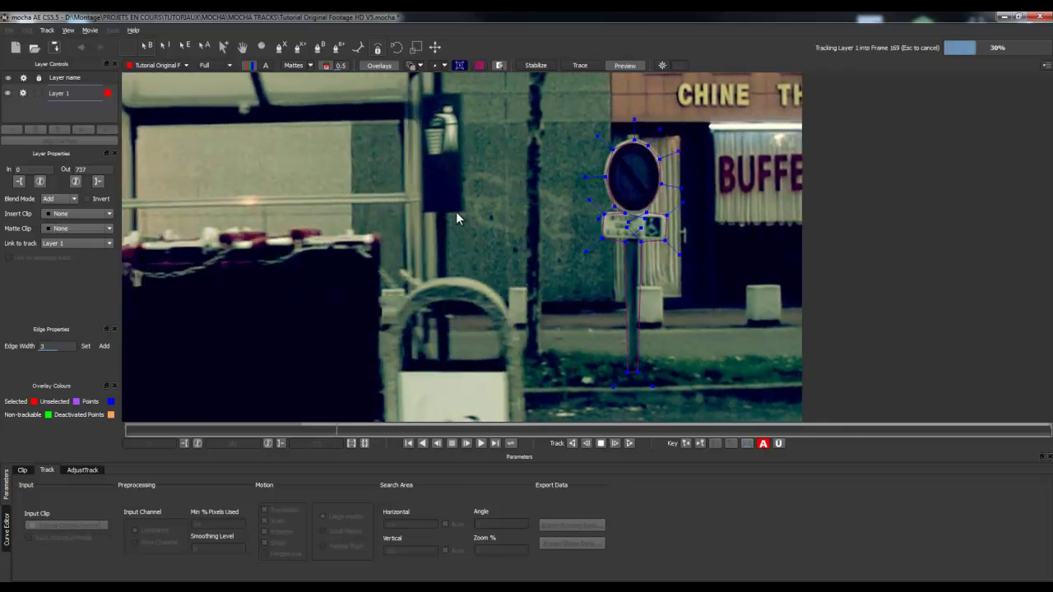
{"action": "left_click", "coordinate": [600, 442]}
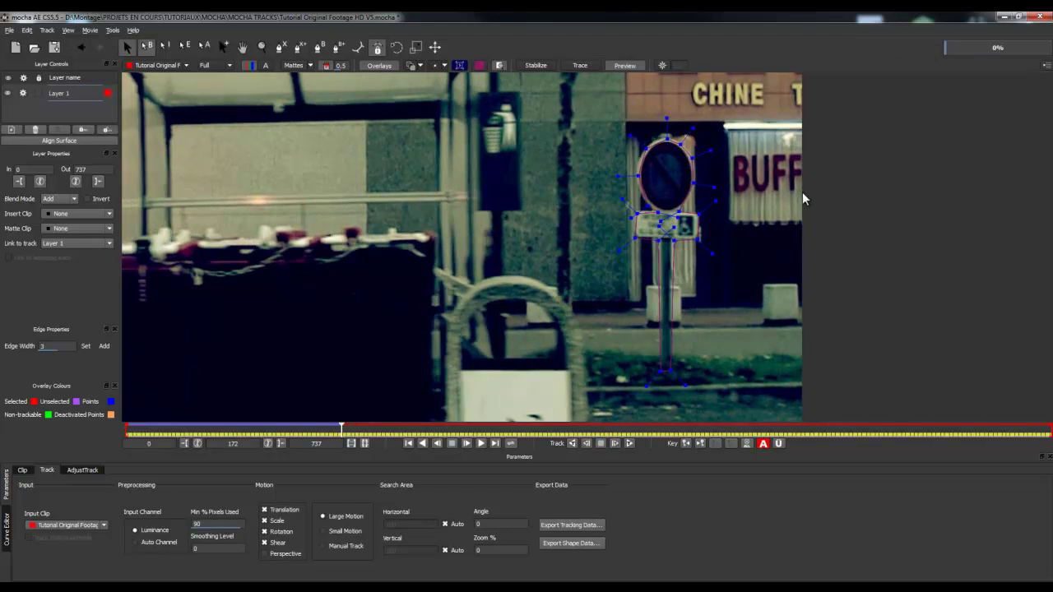
Track Layer 1 forward one frame at a time to frame 183 and inspect the shape around the sign up close.
{"action": "left_click", "coordinate": [616, 444]}
{"action": "left_click", "coordinate": [616, 444]}
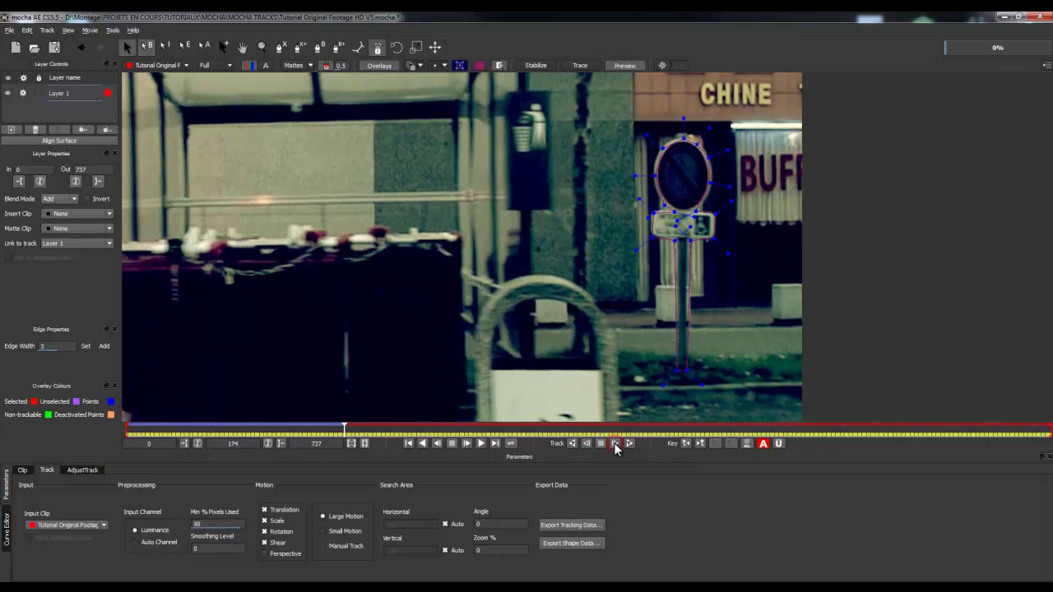
{"action": "left_click", "coordinate": [615, 444]}
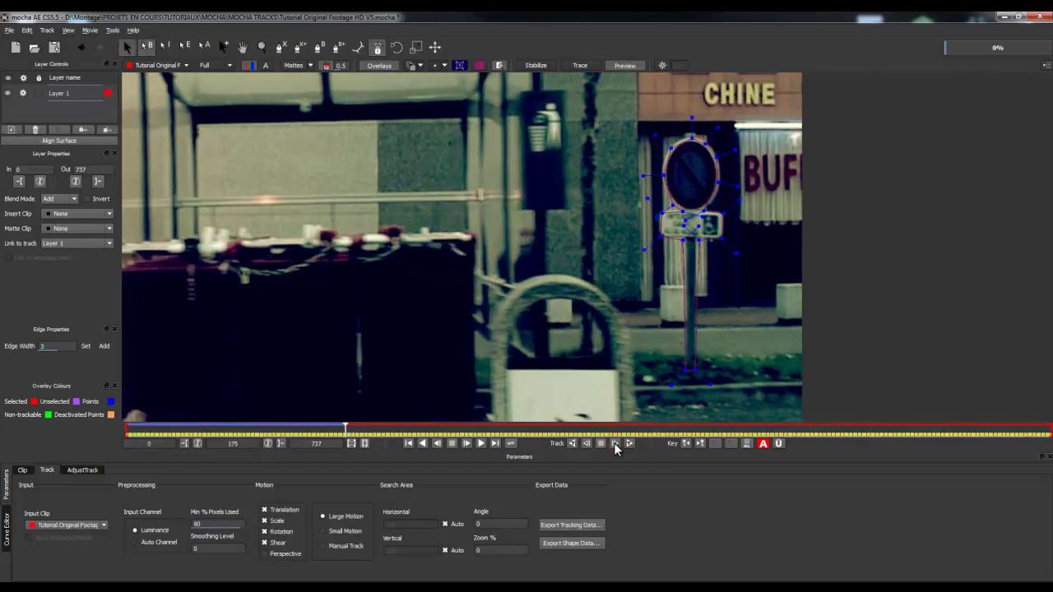
{"action": "left_click", "coordinate": [615, 444]}
{"action": "left_click", "coordinate": [615, 445]}
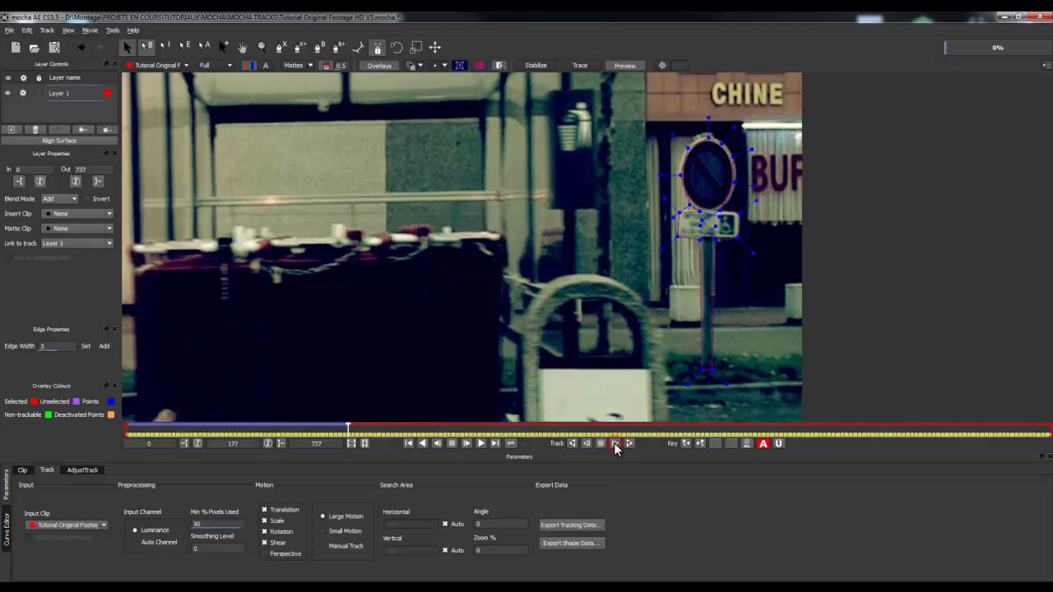
{"action": "left_click", "coordinate": [616, 444]}
{"action": "left_click", "coordinate": [615, 445]}
{"action": "left_click", "coordinate": [616, 445]}
{"action": "left_click", "coordinate": [615, 445]}
{"action": "left_click", "coordinate": [615, 444]}
{"action": "left_click", "coordinate": [616, 445]}
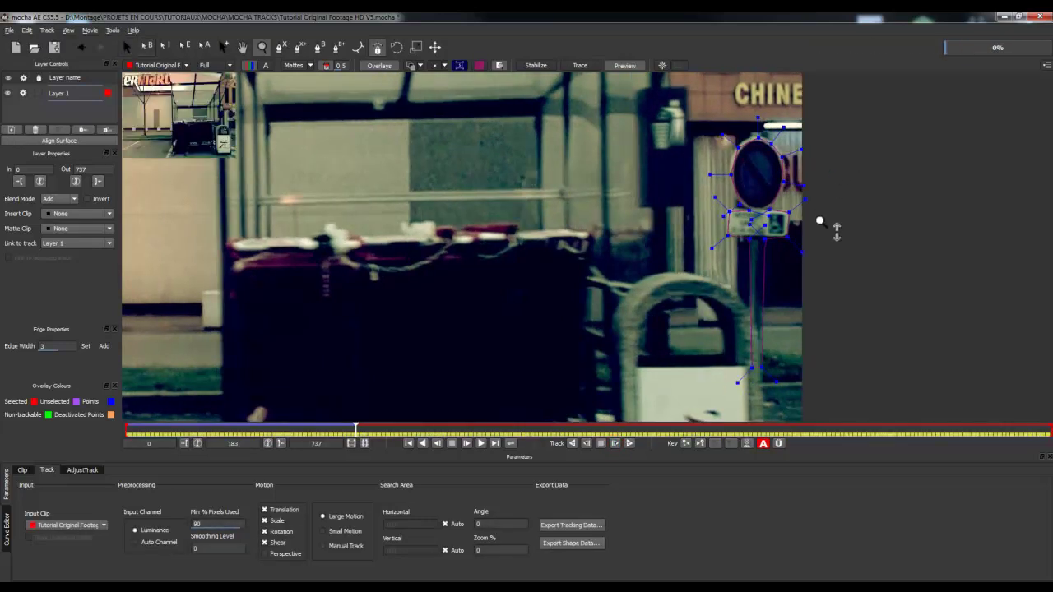
{"action": "scroll", "coordinate": [823, 223], "scroll_direction": "up", "scroll_amount": 2}
{"action": "key", "text": "x"}
{"action": "left_click_drag", "start_coordinate": [759, 222], "coordinate": [564, 191]}
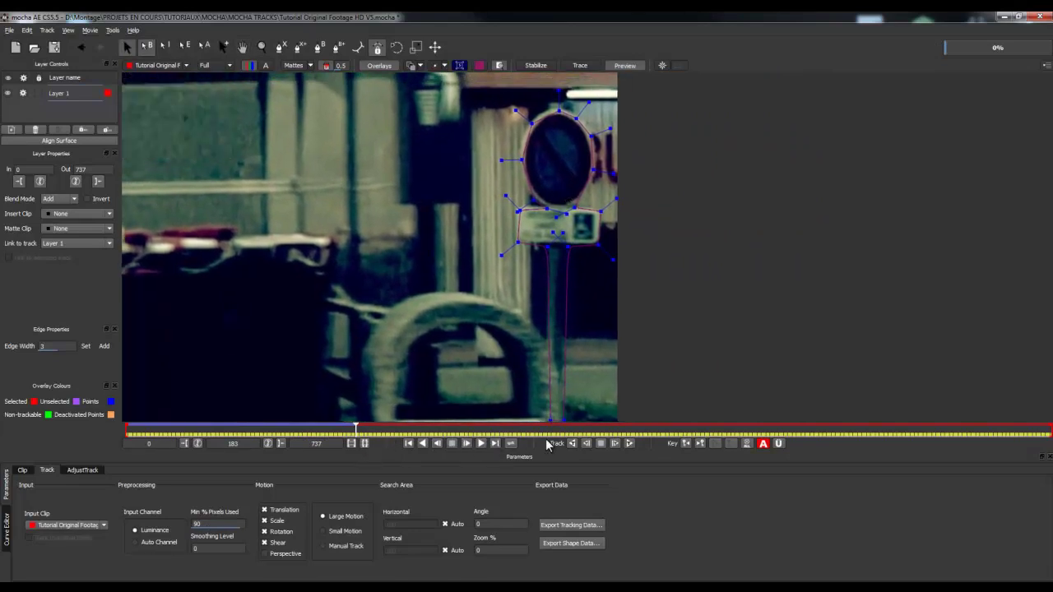
Track Layer 1 forward to frame 188 and refit the shape's points to the edges of the sign's disc and plate.
{"action": "left_click", "coordinate": [614, 445]}
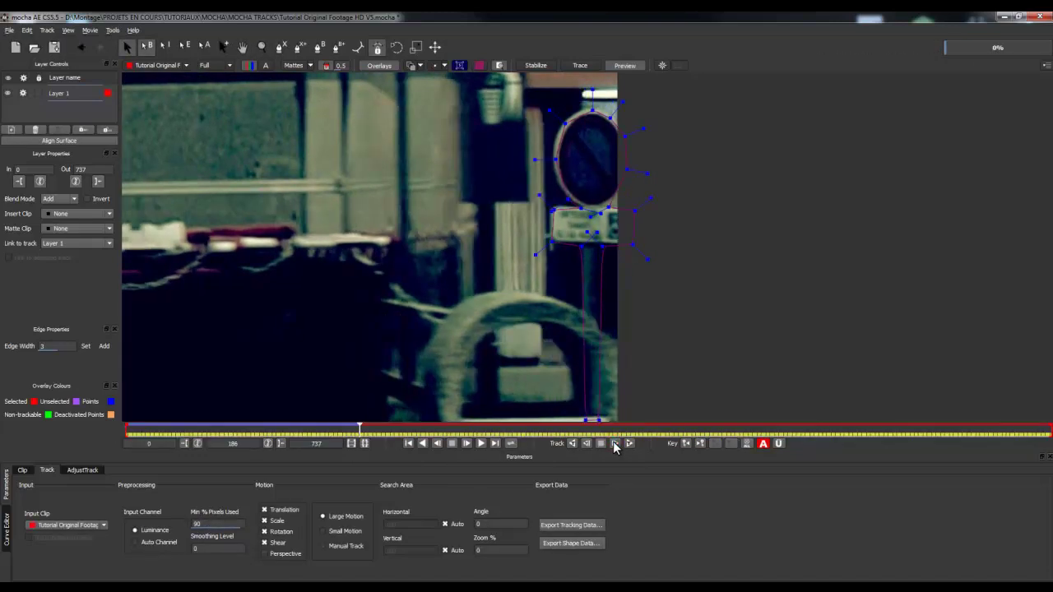
{"action": "left_click", "coordinate": [615, 444]}
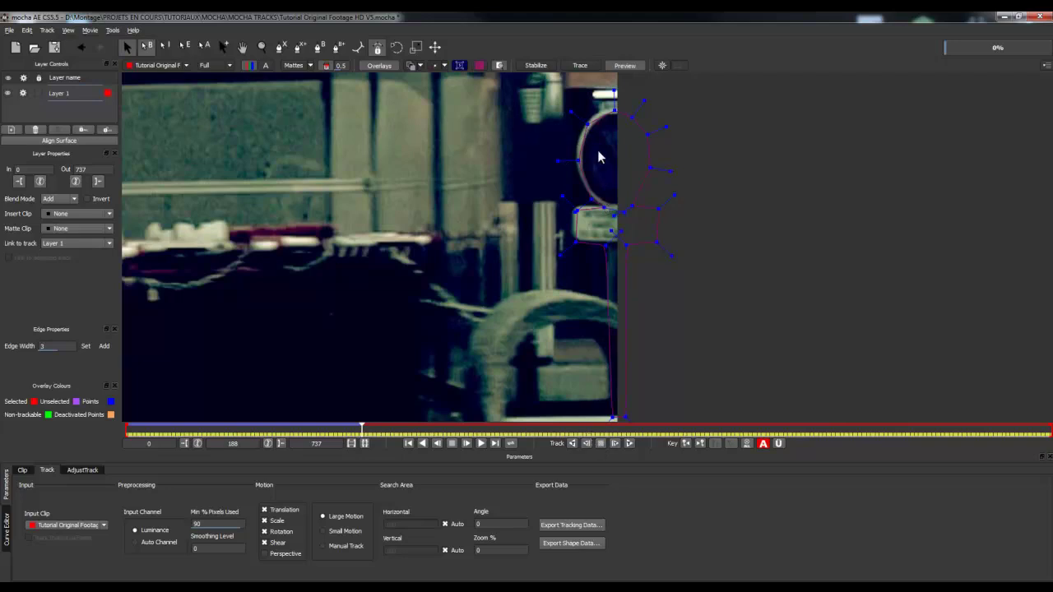
{"action": "left_click_drag", "start_coordinate": [587, 124], "coordinate": [586, 119]}
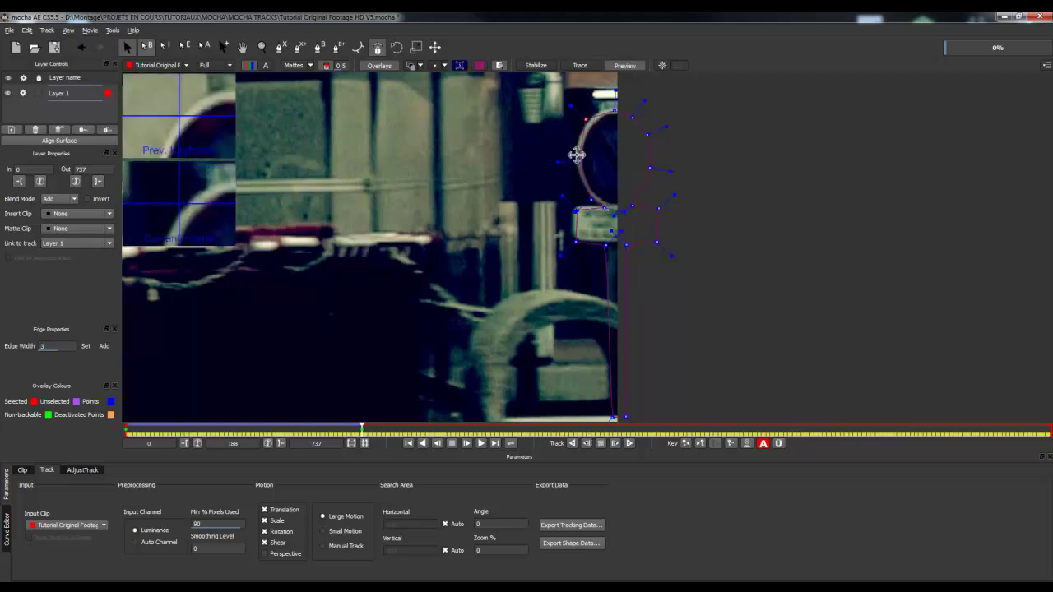
{"action": "left_click", "coordinate": [595, 202]}
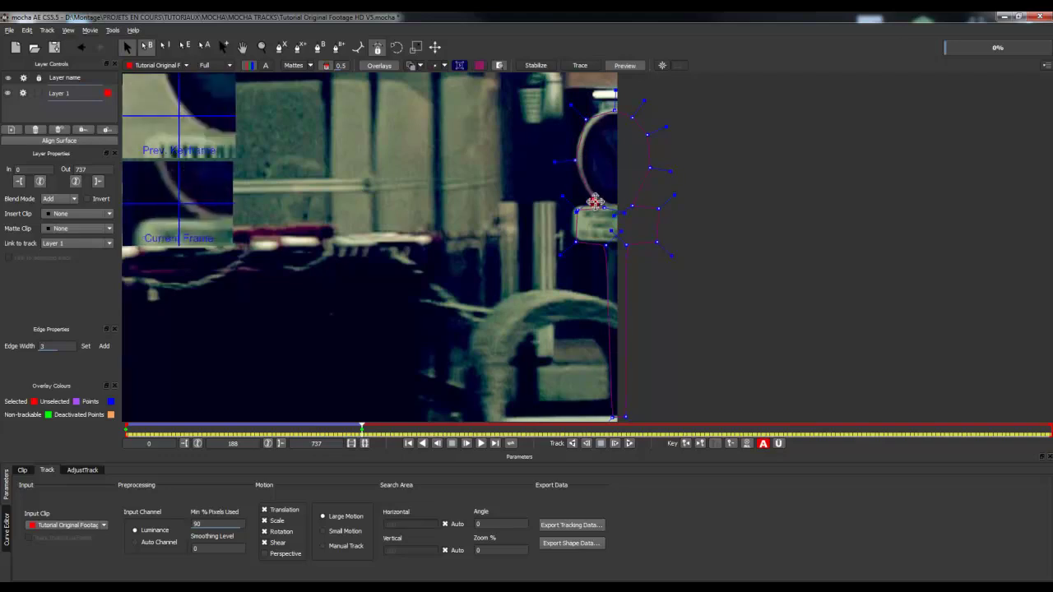
{"action": "left_click_drag", "start_coordinate": [577, 211], "coordinate": [576, 206]}
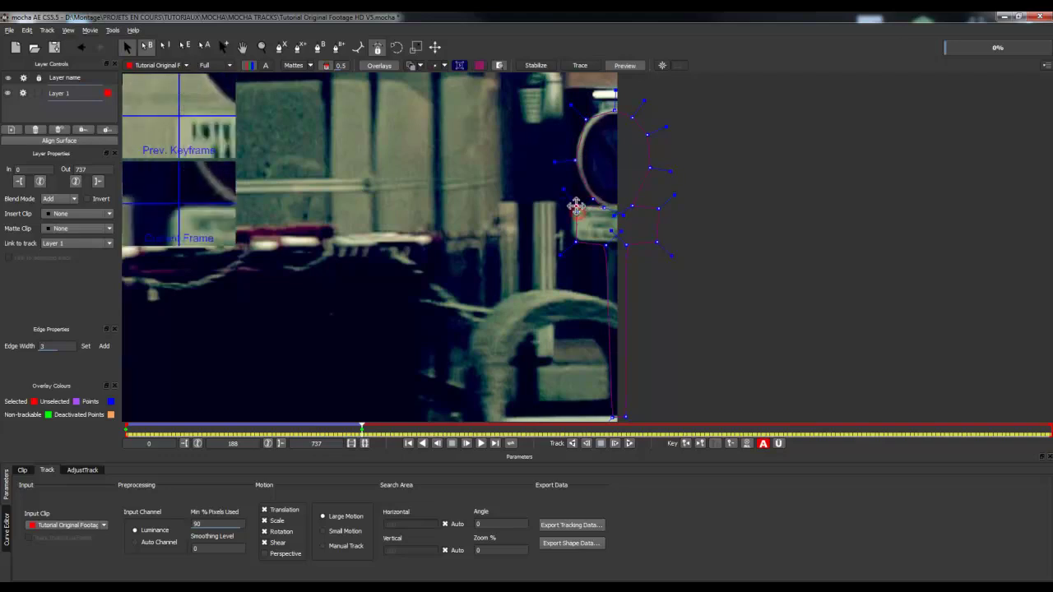
{"action": "left_click", "coordinate": [573, 237]}
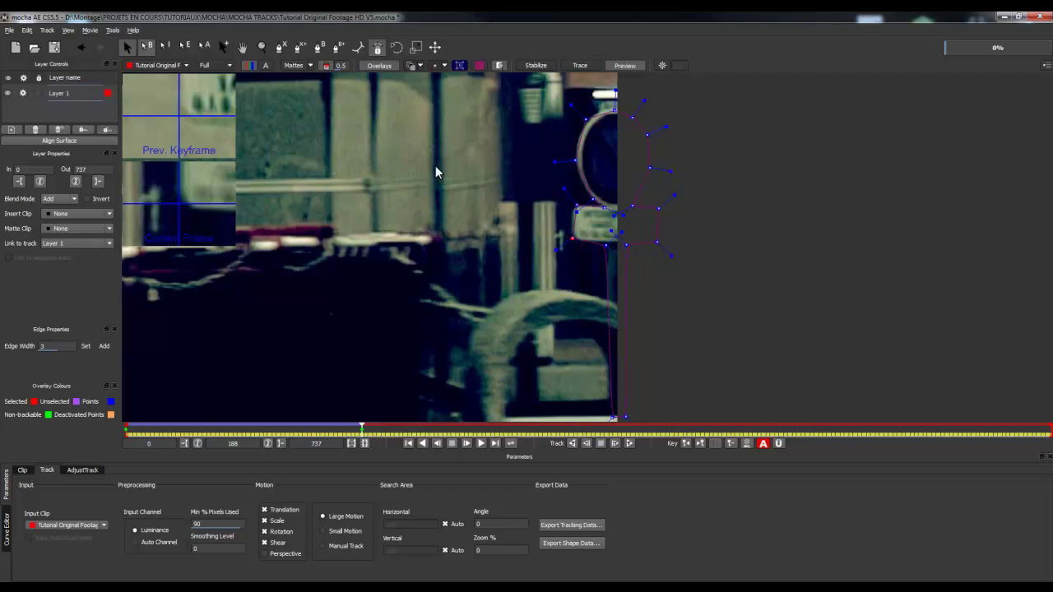
{"action": "left_click", "coordinate": [576, 207]}
{"action": "left_click_drag", "start_coordinate": [577, 207], "coordinate": [576, 205]}
{"action": "left_click", "coordinate": [607, 242]}
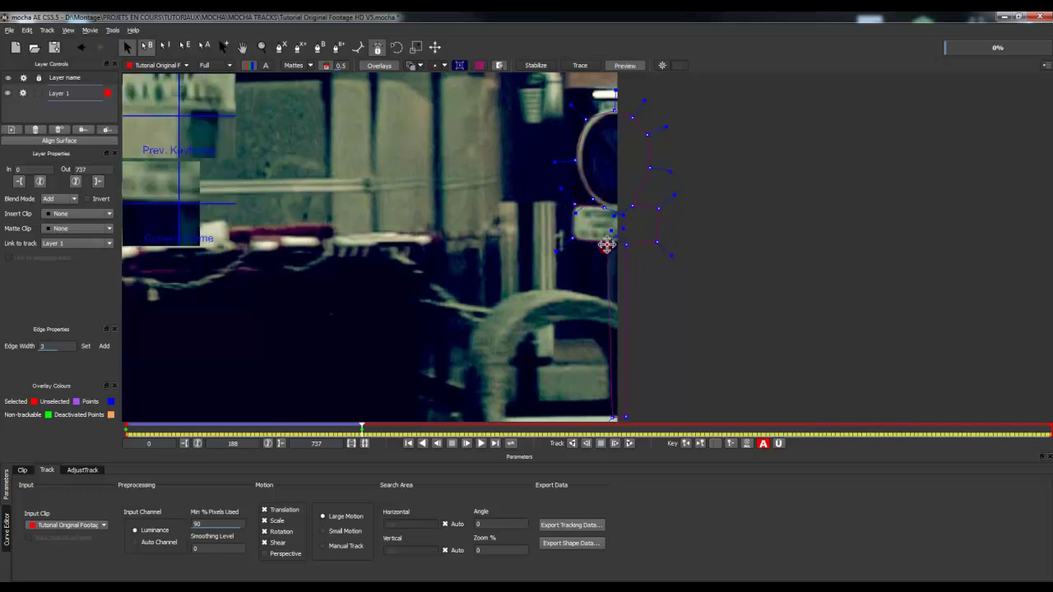
Track Layer 1 forward one frame at a time to frame 192, as the sign leaves the picture.
{"action": "left_click", "coordinate": [614, 444]}
{"action": "left_click", "coordinate": [614, 445]}
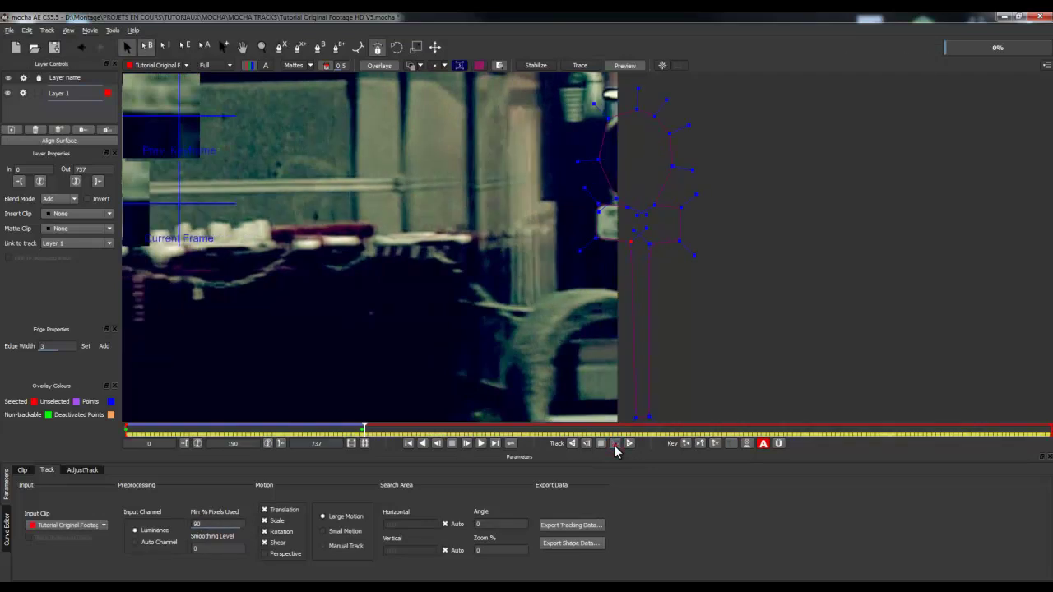
{"action": "left_click", "coordinate": [614, 444]}
{"action": "left_click", "coordinate": [615, 444]}
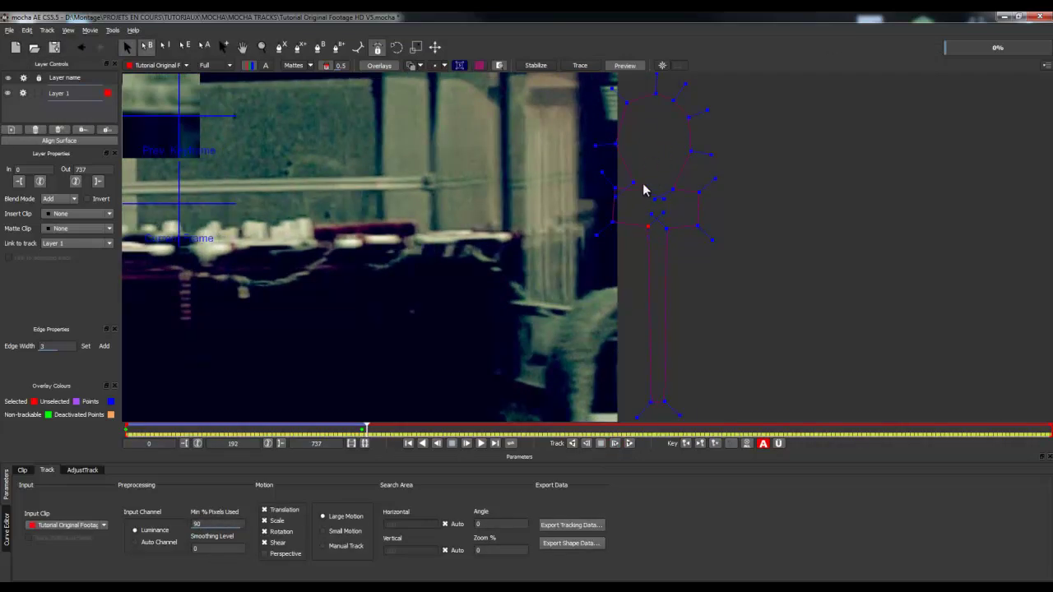
{"action": "left_click", "coordinate": [588, 444]}
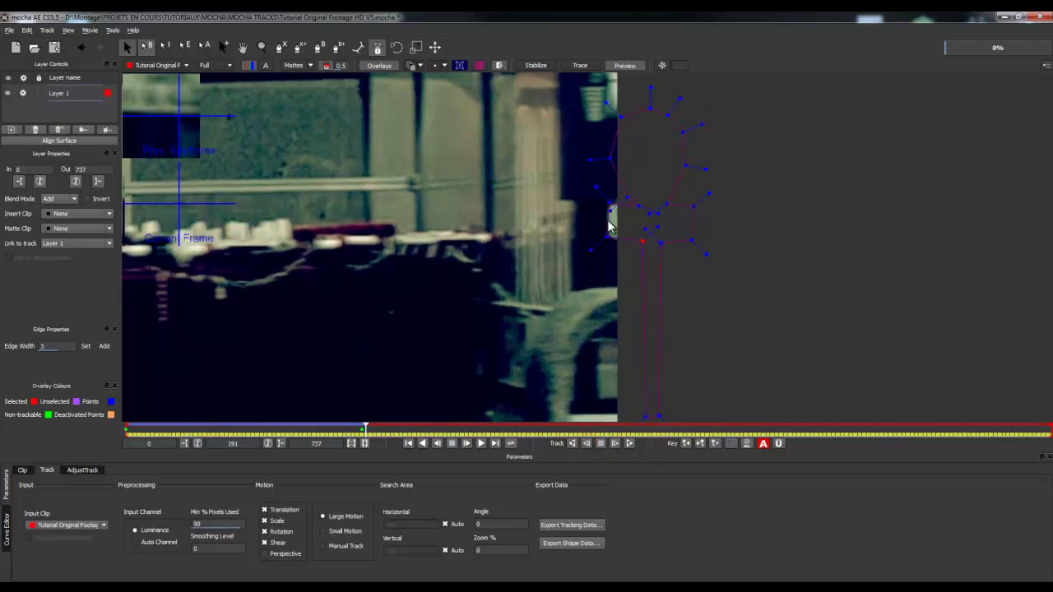
{"action": "left_click", "coordinate": [615, 443]}
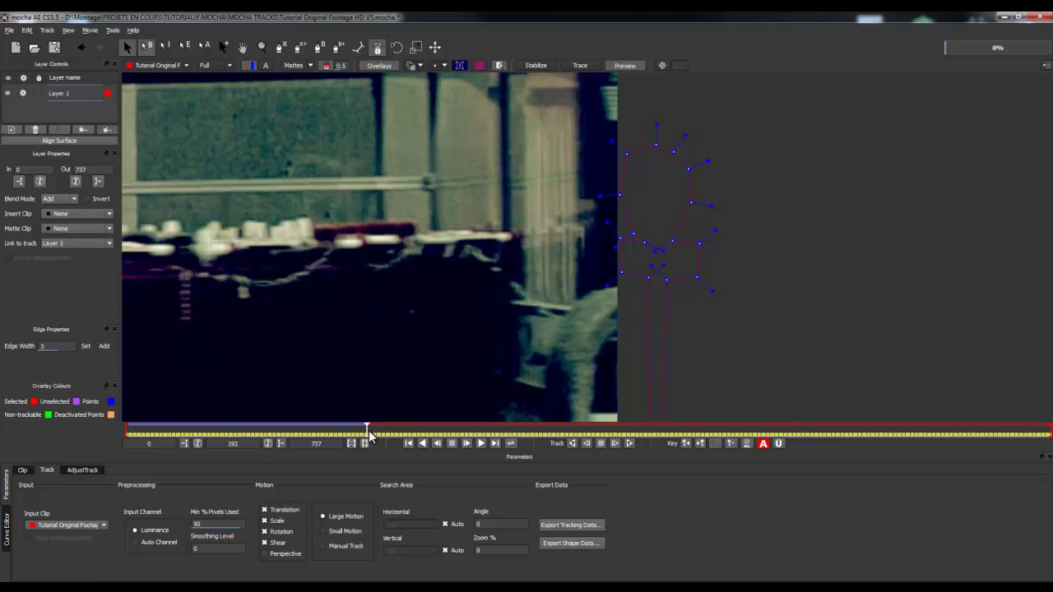
Scrub back to frame 170 and forward to frame 193 to check how the tracked shape follows the sign.
{"action": "left_click_drag", "start_coordinate": [367, 429], "coordinate": [338, 436]}
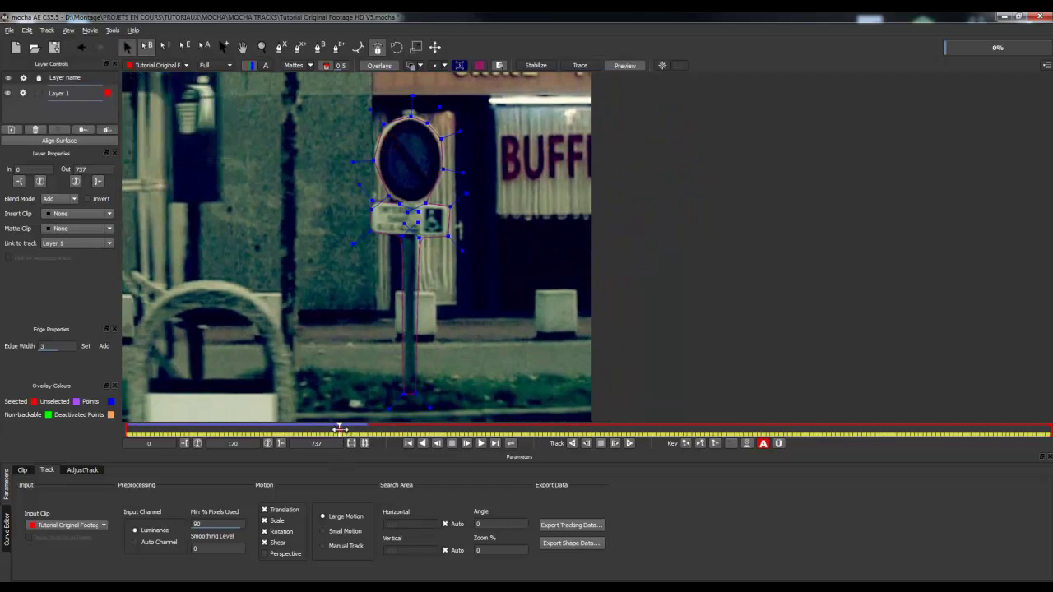
{"action": "left_click_drag", "start_coordinate": [339, 429], "coordinate": [369, 437]}
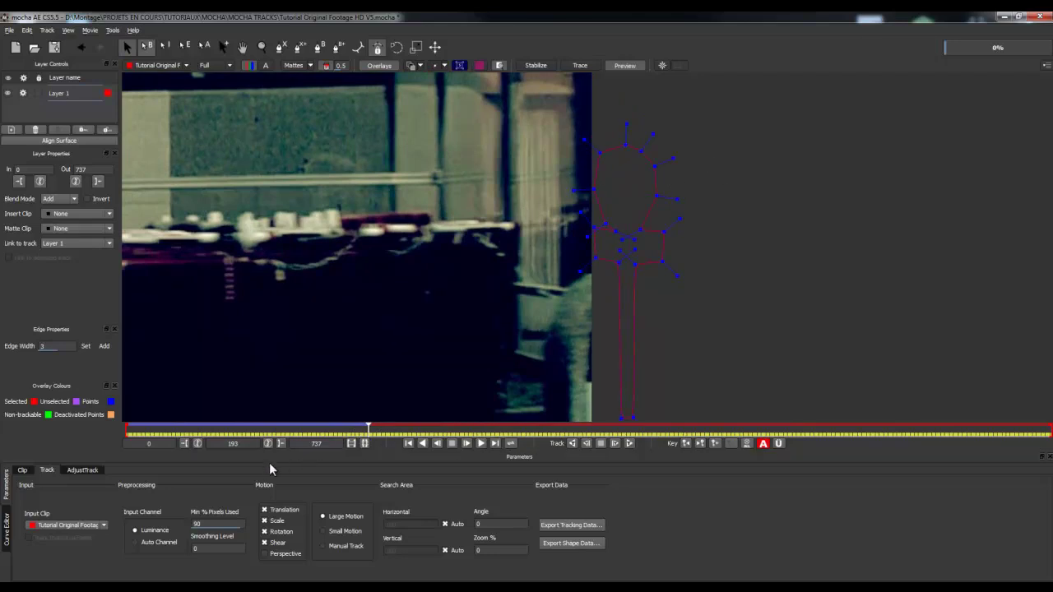
{"action": "key", "text": "z"}
{"action": "left_click_drag", "start_coordinate": [295, 189], "coordinate": [321, 298]}
{"action": "key", "text": "x"}
{"action": "left_click_drag", "start_coordinate": [292, 262], "coordinate": [554, 266]}
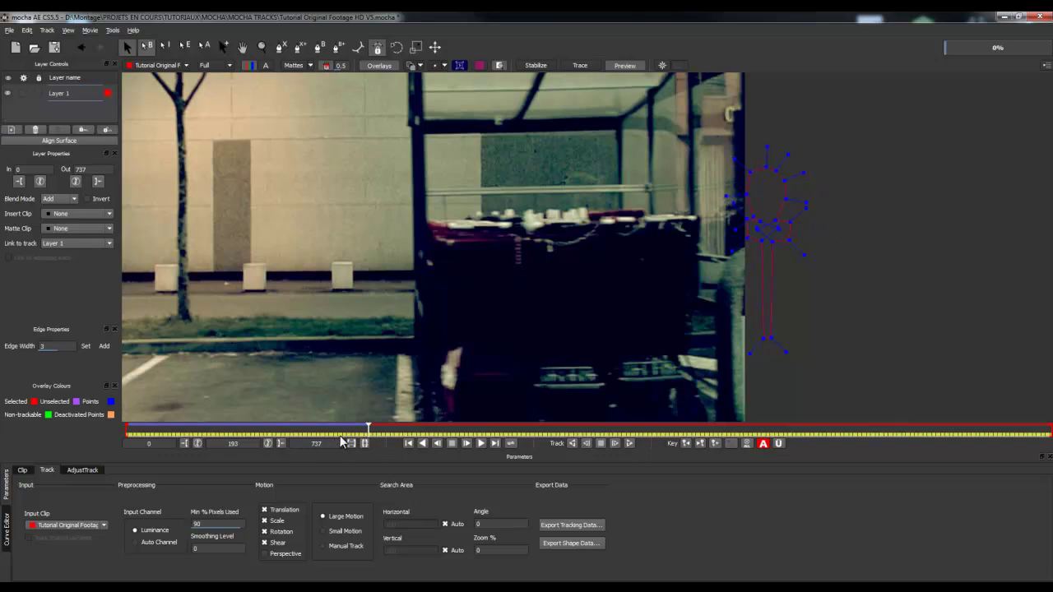
At frame 73, start a new X-spline down the left edge of the tree trunk, from beside the store lettering to the base.
{"action": "left_click_drag", "start_coordinate": [369, 427], "coordinate": [217, 434]}
{"action": "key", "text": "z"}
{"action": "left_click_drag", "start_coordinate": [336, 202], "coordinate": [344, 267]}
{"action": "key", "text": "x"}
{"action": "left_click_drag", "start_coordinate": [328, 231], "coordinate": [490, 312]}
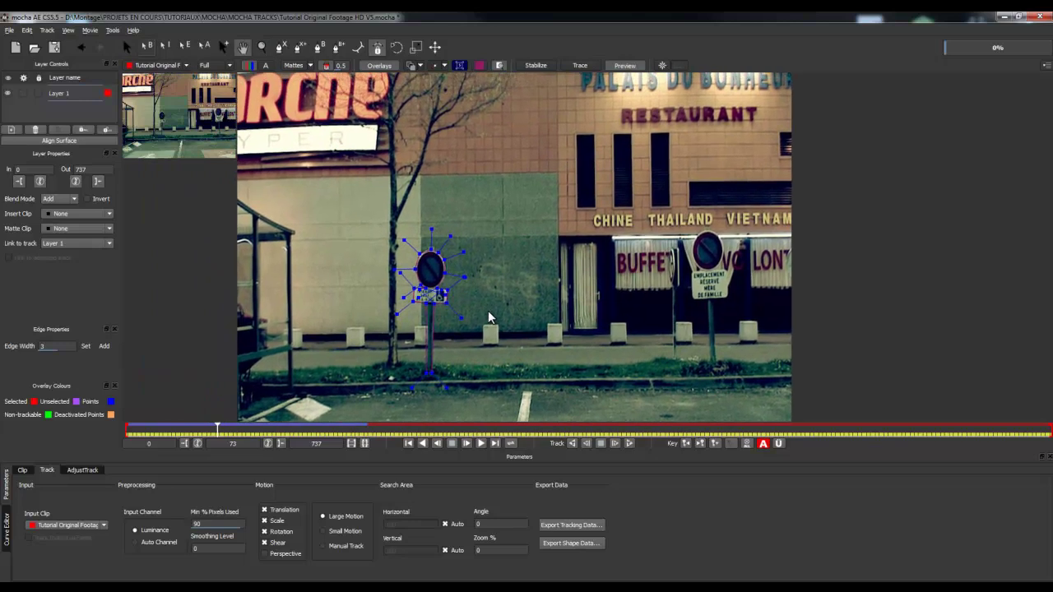
{"action": "key", "text": "s"}
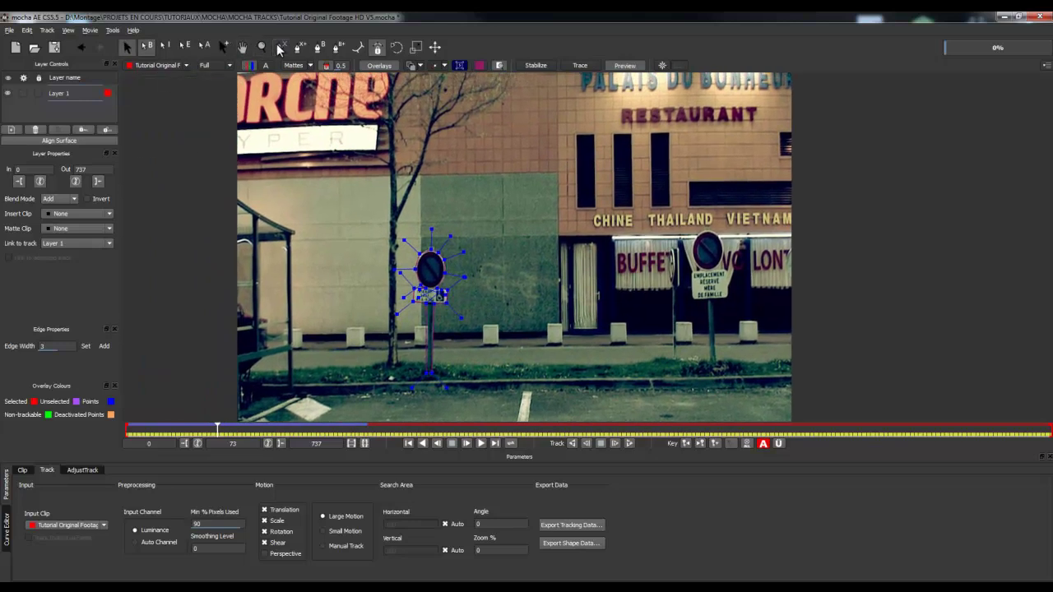
{"action": "left_click", "coordinate": [281, 47]}
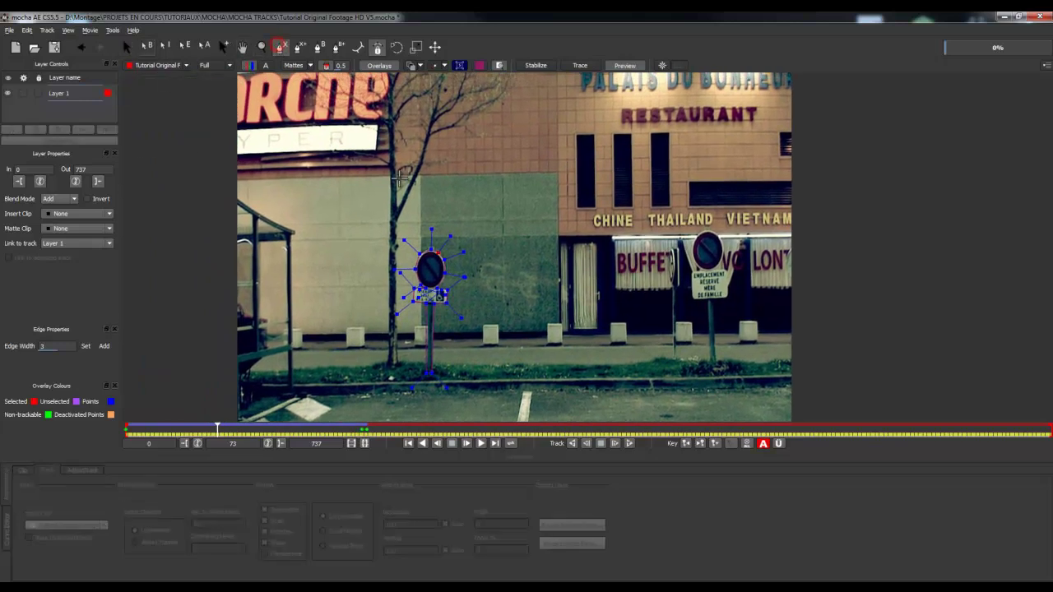
{"action": "left_click", "coordinate": [389, 95]}
{"action": "left_click", "coordinate": [391, 179]}
{"action": "left_click", "coordinate": [390, 299]}
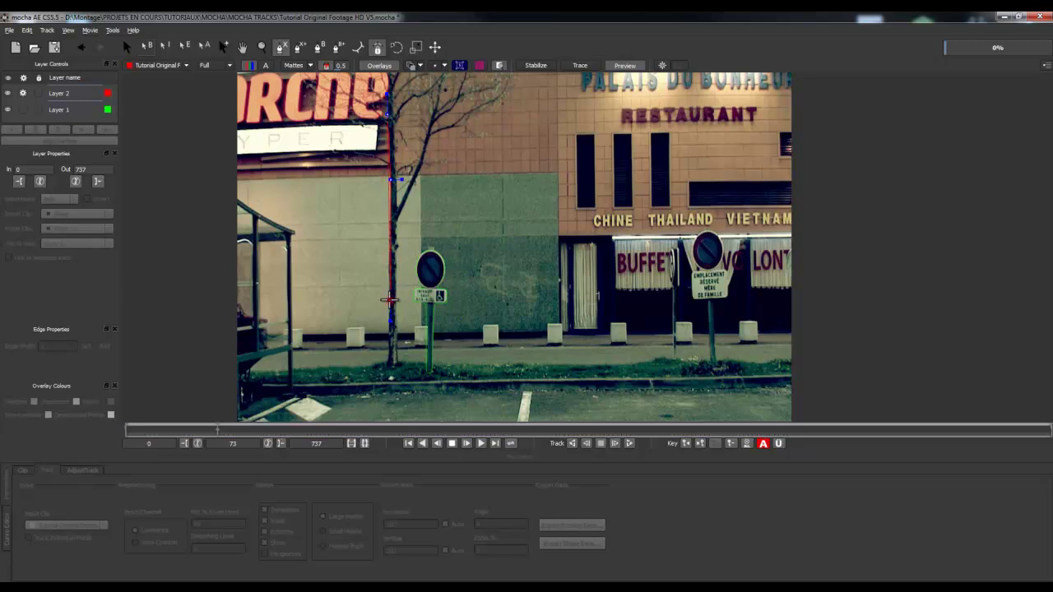
{"action": "left_click", "coordinate": [389, 366]}
Continue the X-spline across the base, up the trunk's right edge and around the lower side branch of the right-hand limb.
{"action": "left_click", "coordinate": [397, 366]}
{"action": "left_click", "coordinate": [399, 221]}
{"action": "left_click", "coordinate": [418, 170]}
{"action": "left_click", "coordinate": [431, 133]}
{"action": "left_click", "coordinate": [457, 125]}
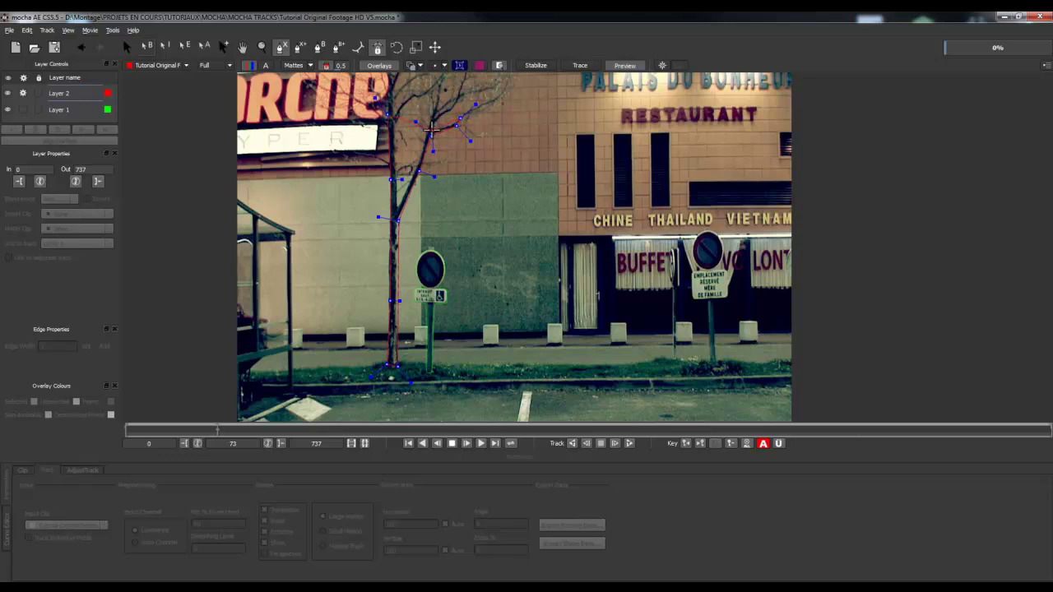
{"action": "left_click", "coordinate": [431, 129]}
Continue the X-spline across the limb, down its inner side to the fork and up the trunk's inner edge, and close it.
{"action": "key", "text": "z"}
{"action": "left_click_drag", "start_coordinate": [439, 157], "coordinate": [423, 102]}
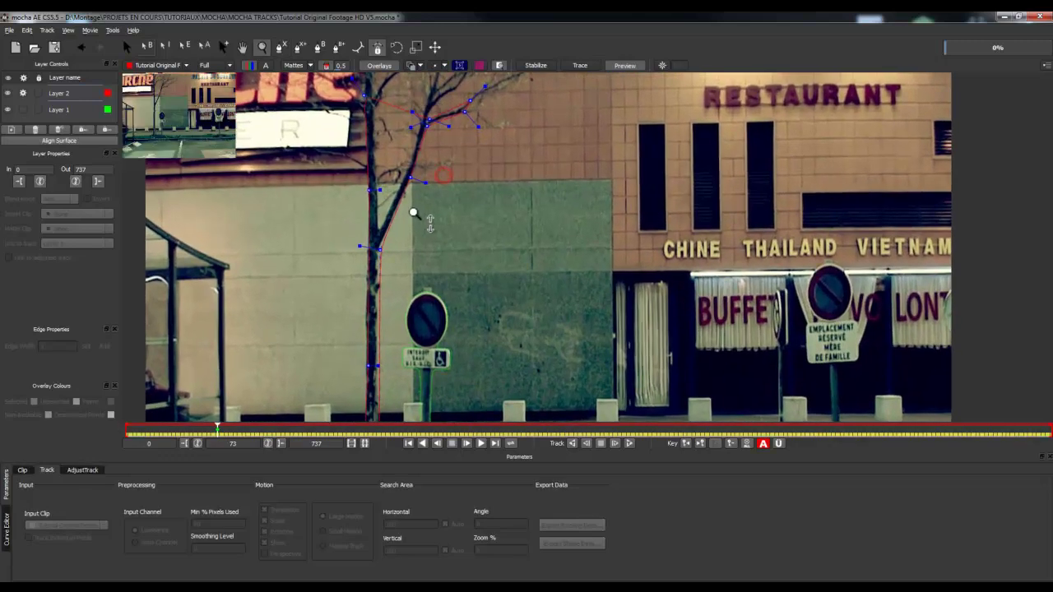
{"action": "left_click_drag", "start_coordinate": [414, 212], "coordinate": [410, 315]}
{"action": "key", "text": "x"}
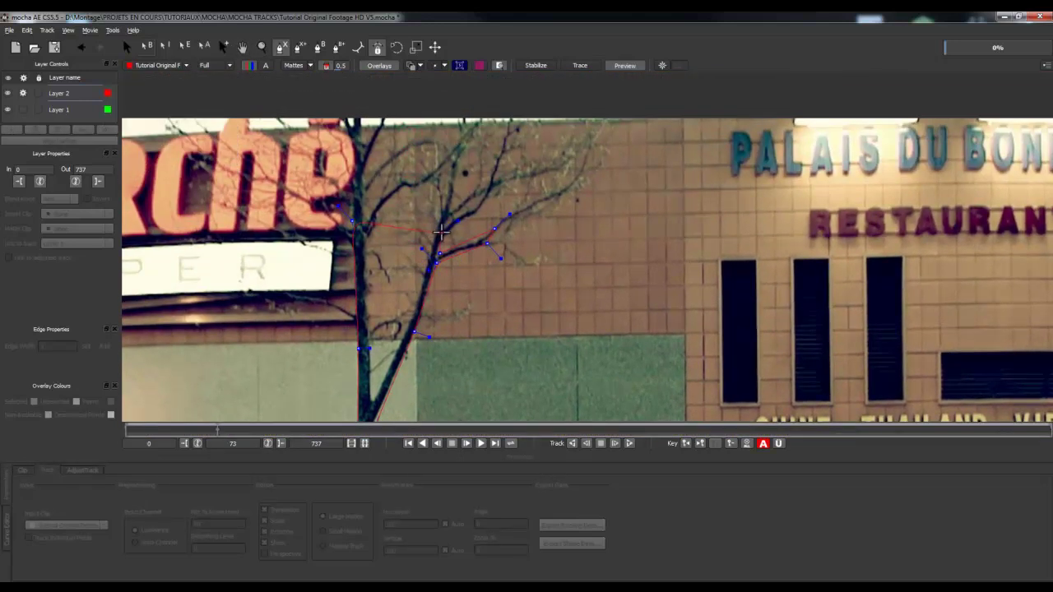
{"action": "left_click", "coordinate": [444, 233]}
{"action": "left_click", "coordinate": [368, 419]}
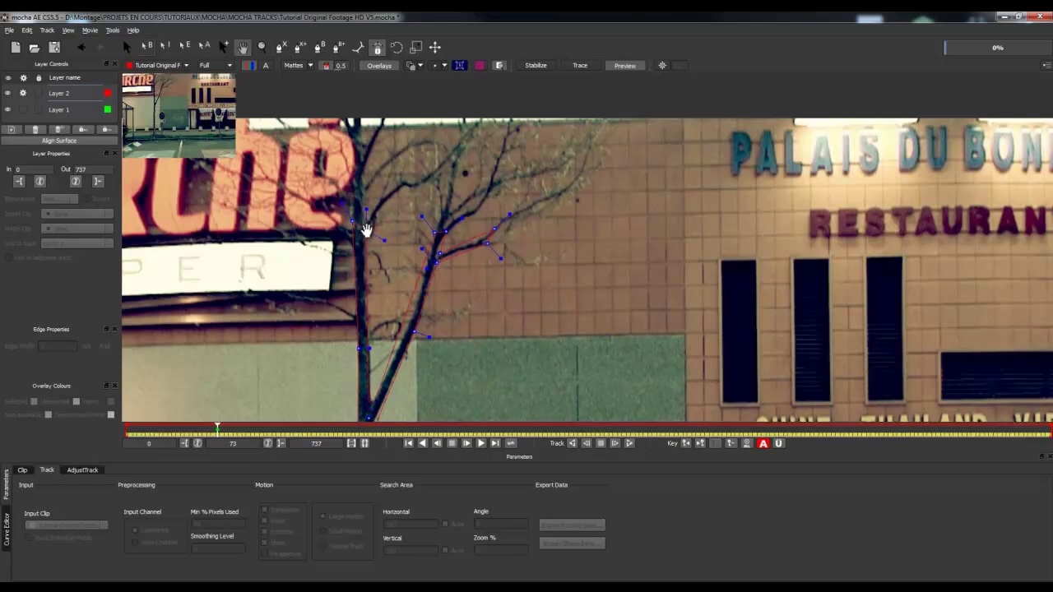
{"action": "right_click", "coordinate": [366, 213]}
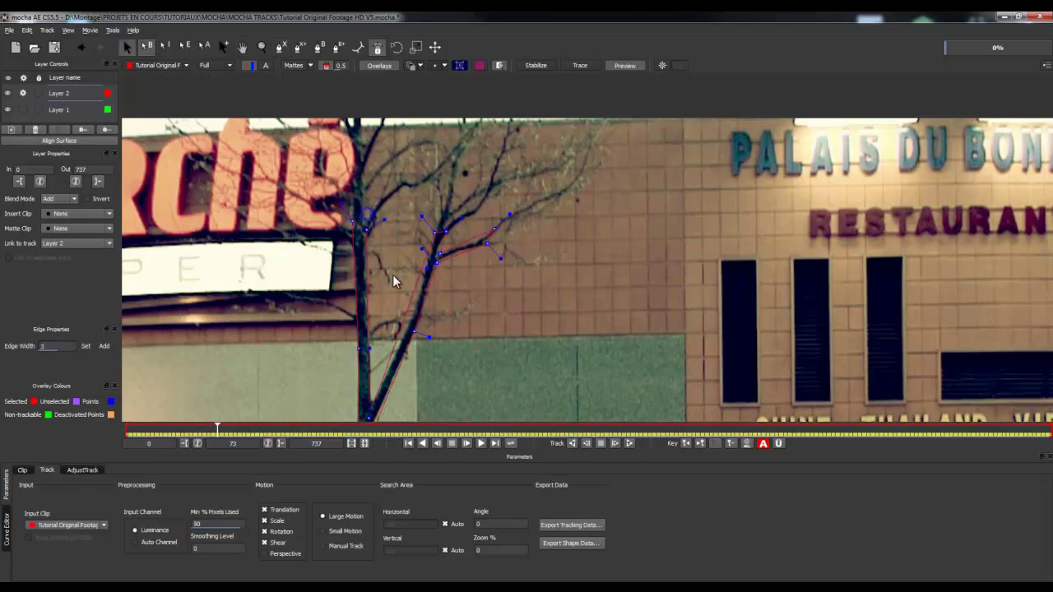
Adjust the Layer 2 point on the trunk's right edge just below the fork.
{"action": "key", "text": "x"}
{"action": "left_click_drag", "start_coordinate": [387, 303], "coordinate": [443, 191]}
{"action": "key", "text": "z"}
{"action": "left_click_drag", "start_coordinate": [443, 230], "coordinate": [458, 340]}
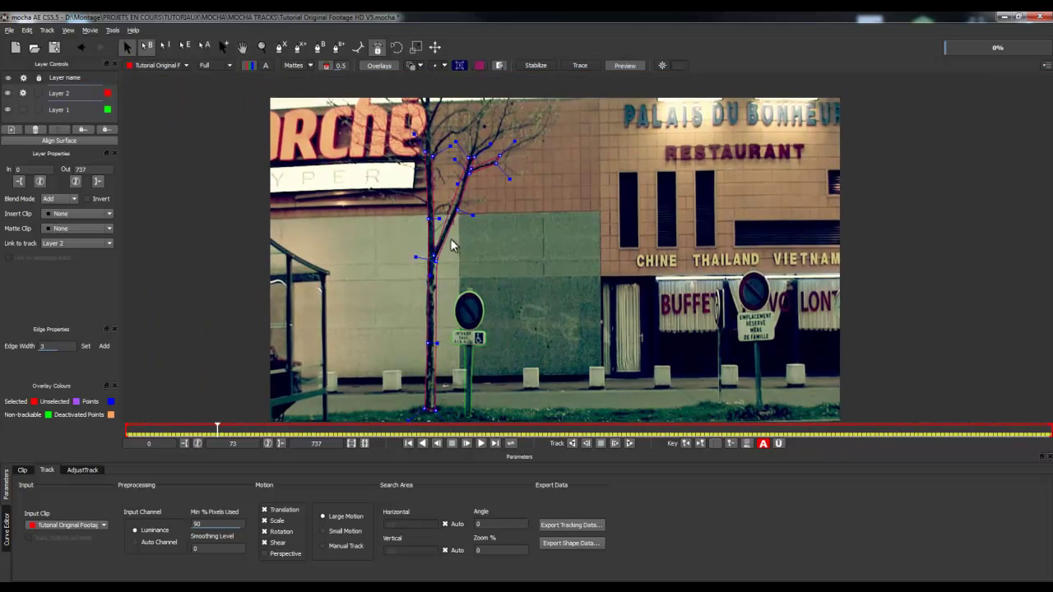
{"action": "key", "text": "x"}
{"action": "left_click_drag", "start_coordinate": [483, 252], "coordinate": [470, 217]}
{"action": "key", "text": "z"}
{"action": "left_click_drag", "start_coordinate": [423, 275], "coordinate": [406, 293]}
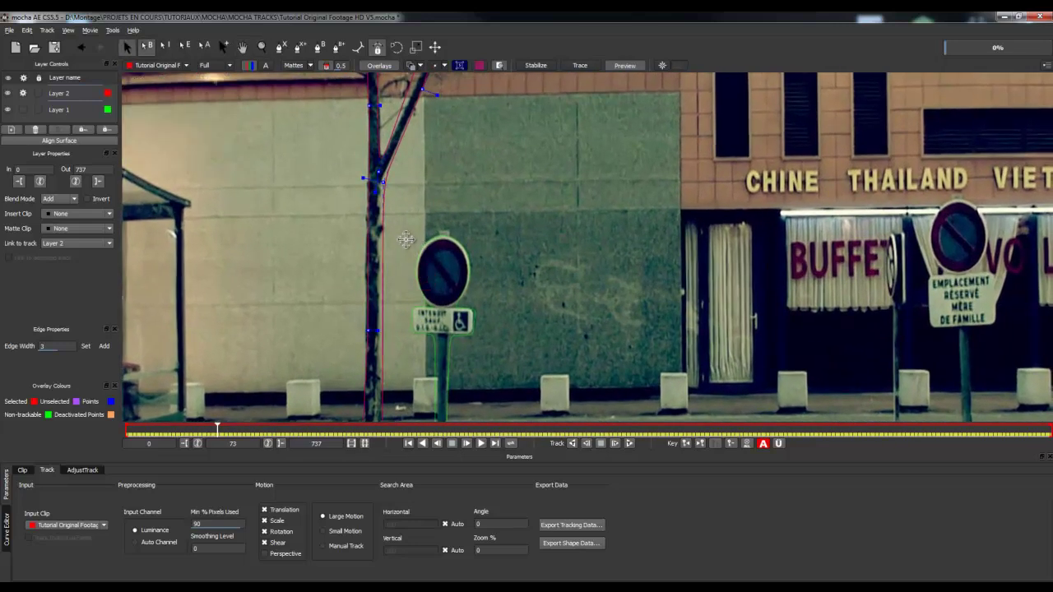
{"action": "left_click_drag", "start_coordinate": [382, 181], "coordinate": [382, 181]}
Compare the Layer 2 shape with the tree in the frames around frame 73 and return to frame 73.
{"action": "key", "text": "x"}
{"action": "left_click_drag", "start_coordinate": [402, 275], "coordinate": [421, 183]}
{"action": "key", "text": "z"}
{"action": "left_click_drag", "start_coordinate": [446, 146], "coordinate": [451, 244]}
{"action": "key", "text": "x"}
{"action": "left_click_drag", "start_coordinate": [502, 142], "coordinate": [489, 250]}
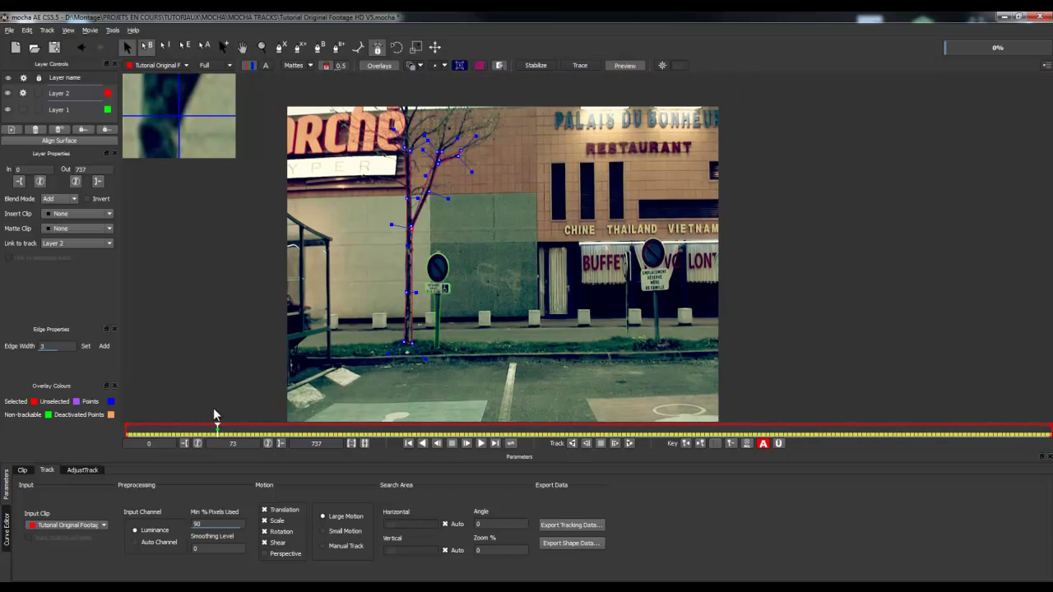
{"action": "left_click", "coordinate": [241, 444]}
{"action": "type", "text": "63"}
{"action": "key", "text": "Return"}
{"action": "mouse_move", "coordinate": [204, 428]}
{"action": "left_mouse_down"}
{"action": "mouse_move", "coordinate": [121, 438]}
{"action": "mouse_move", "coordinate": [287, 429]}
{"action": "mouse_move", "coordinate": [215, 435]}
{"action": "left_mouse_up"}
{"action": "left_click", "coordinate": [466, 443]}
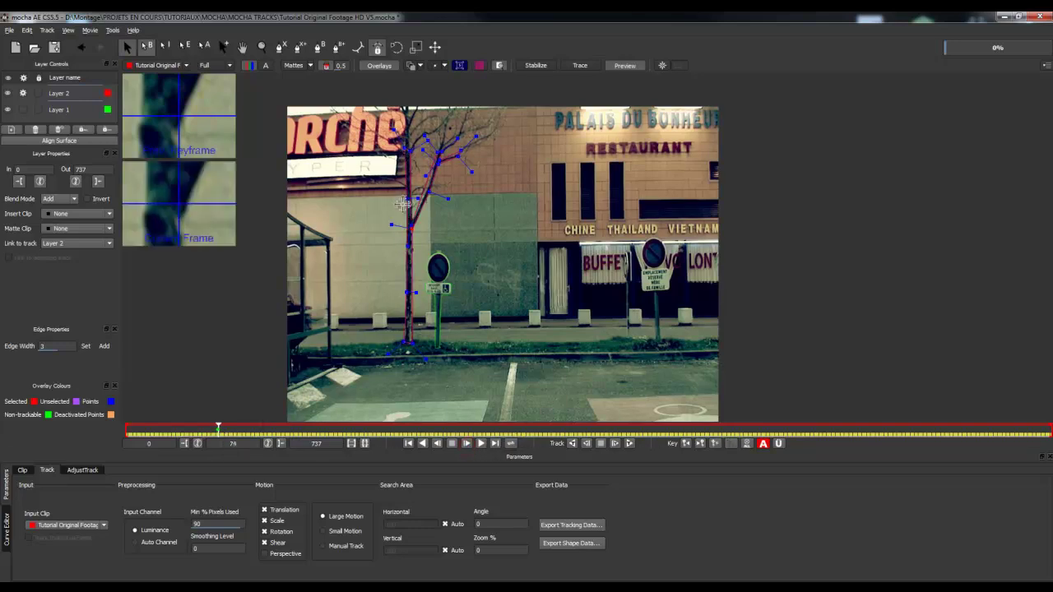
{"action": "left_click", "coordinate": [437, 444]}
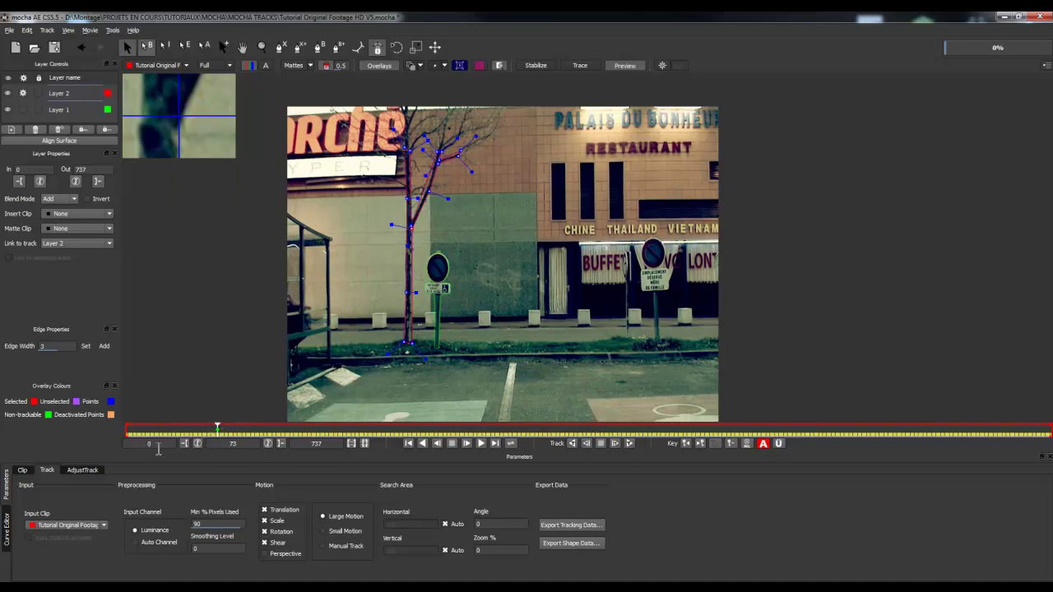
Track Layer 2 backward from frame 73 and stop at frame 50.
{"action": "left_click_drag", "start_coordinate": [156, 446], "coordinate": [145, 447]}
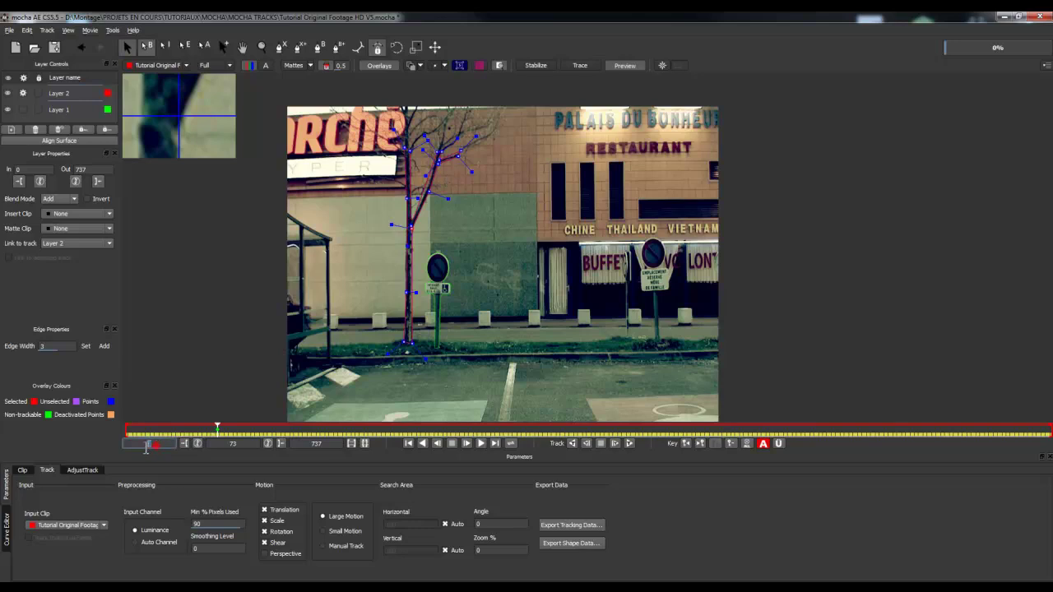
{"action": "left_click", "coordinate": [572, 445]}
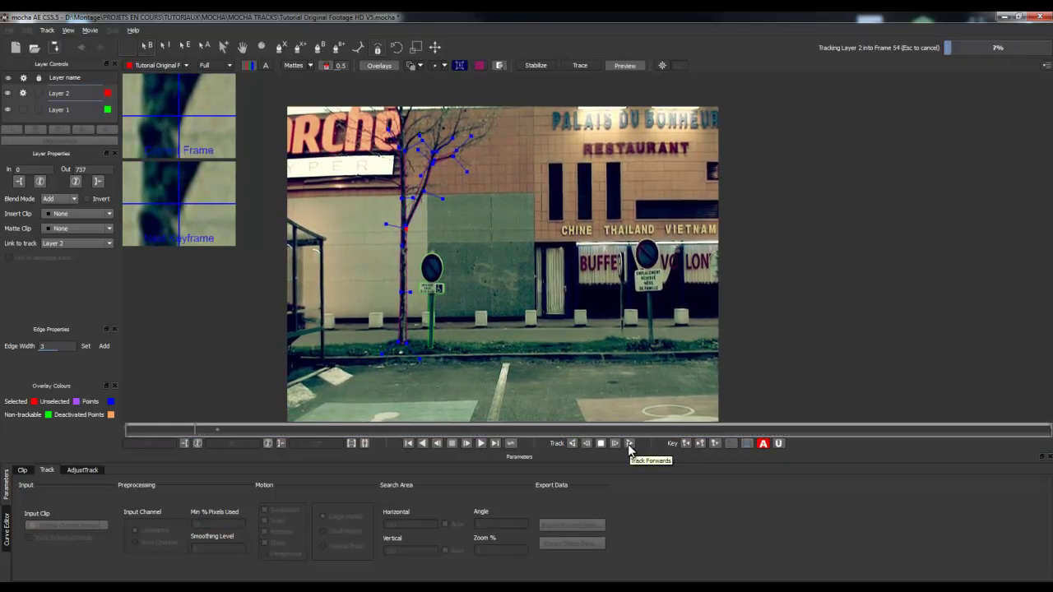
{"action": "left_click", "coordinate": [600, 444]}
At frame 50, add a point on the inner side of the right-hand limb's outline and move it onto the limb's edge.
{"action": "left_click_drag", "start_coordinate": [425, 218], "coordinate": [466, 231]}
{"action": "key", "text": "x"}
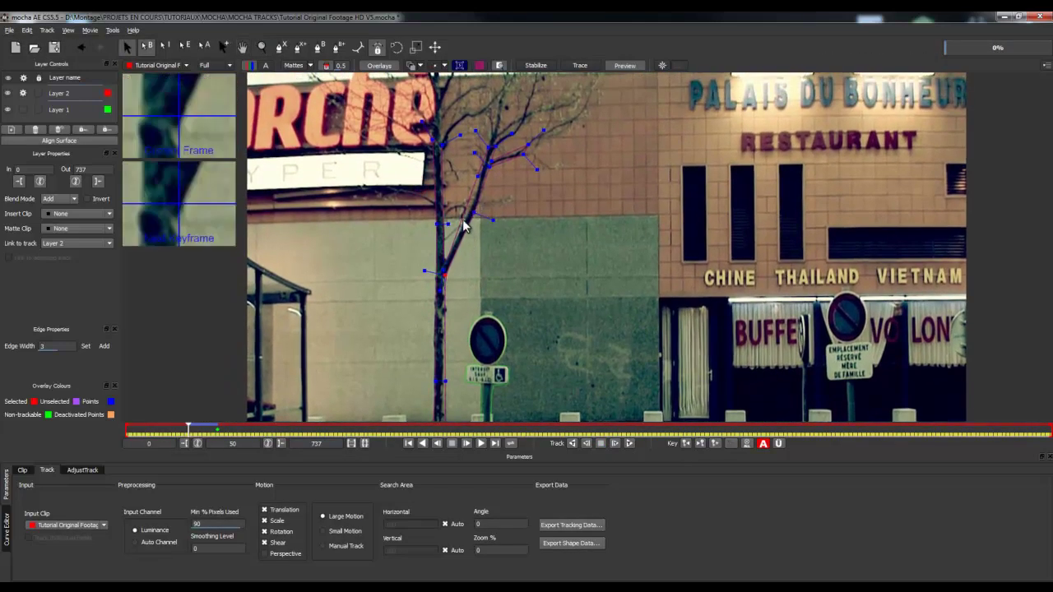
{"action": "scroll", "coordinate": [465, 226], "scroll_direction": "up", "scroll_amount": 3}
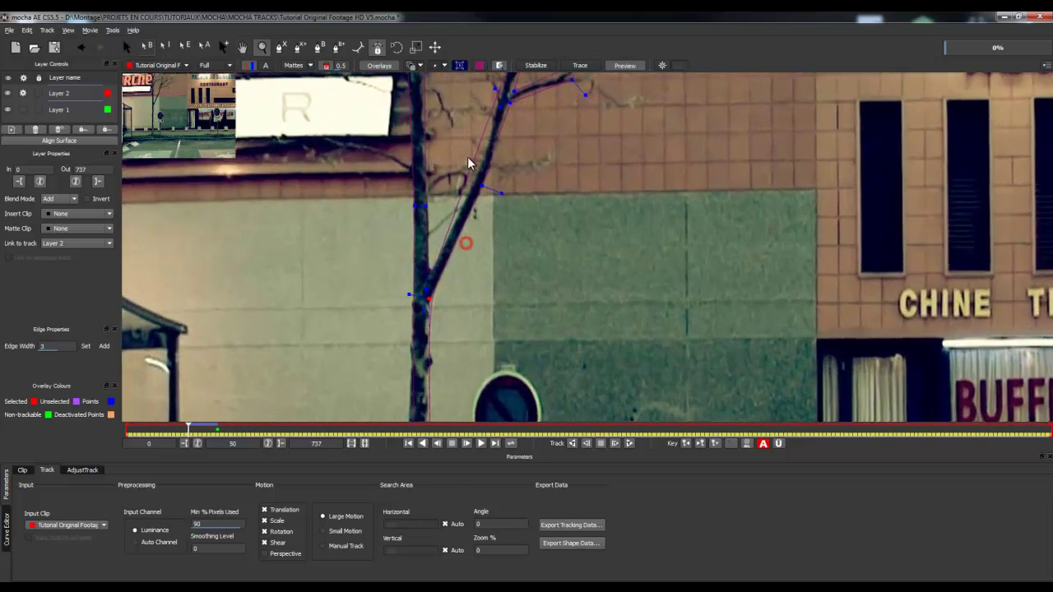
{"action": "key", "text": "x"}
{"action": "left_click_drag", "start_coordinate": [464, 176], "coordinate": [496, 254]}
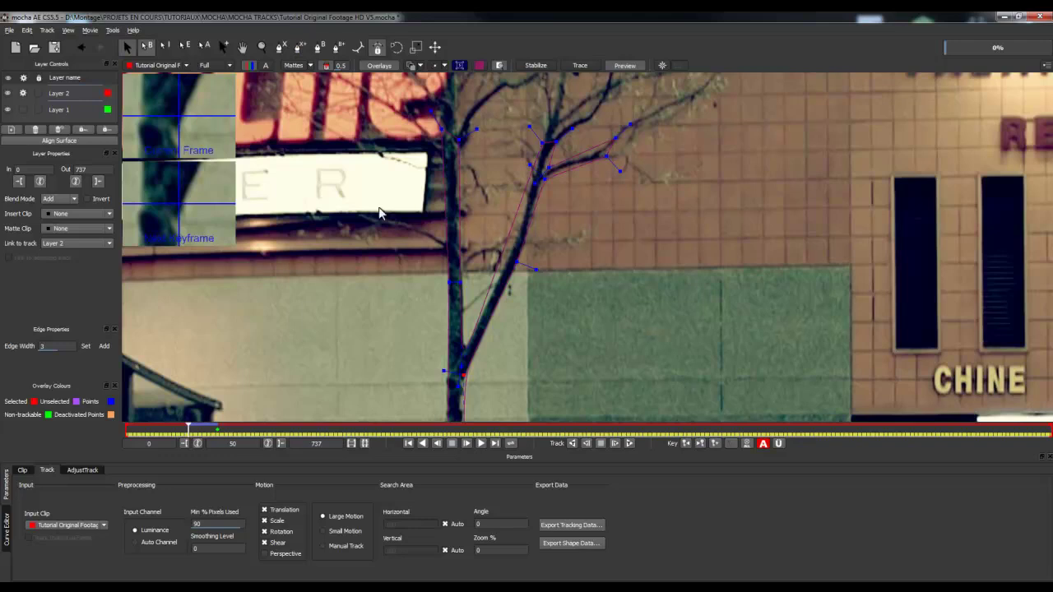
{"action": "left_click", "coordinate": [229, 49]}
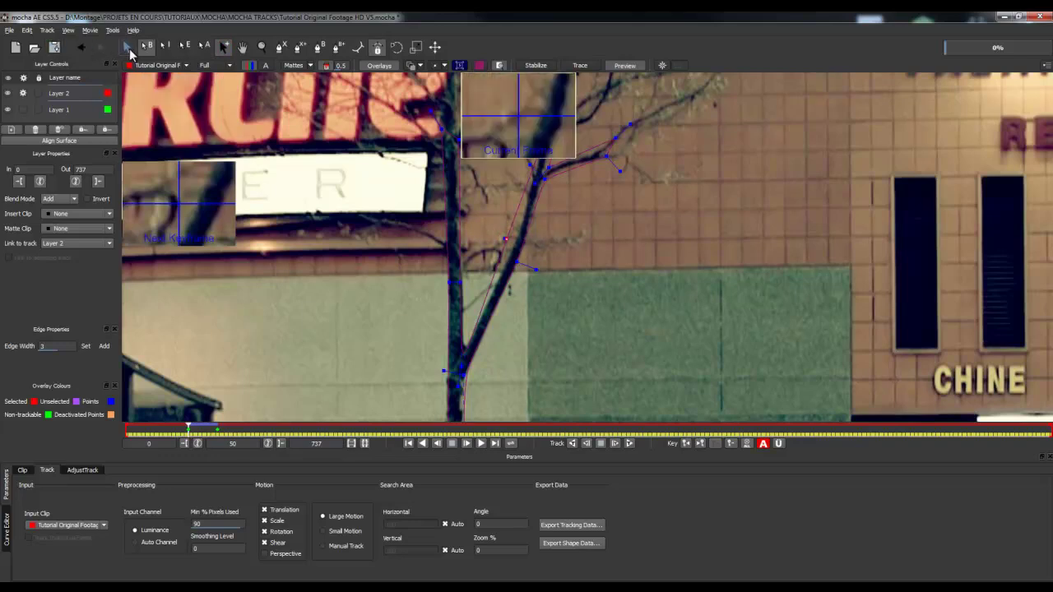
{"action": "left_click", "coordinate": [127, 47]}
{"action": "left_click", "coordinate": [510, 241]}
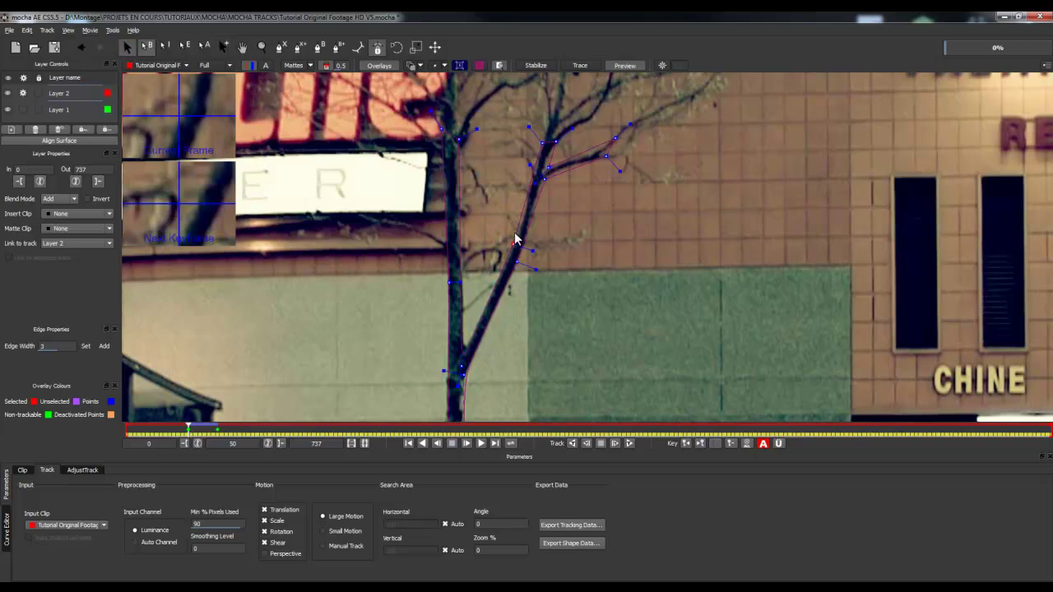
Track Layer 2 backward from frame 50 to frame 0.
{"action": "key", "text": "z"}
{"action": "left_click_drag", "start_coordinate": [501, 157], "coordinate": [459, 216]}
{"action": "key", "text": "x"}
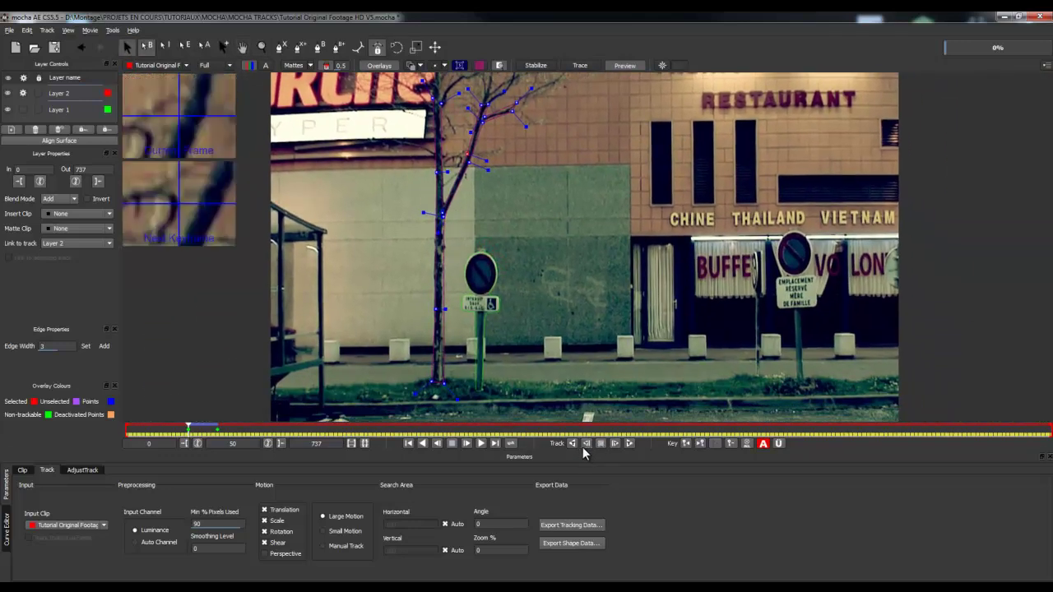
{"action": "left_click", "coordinate": [574, 444]}
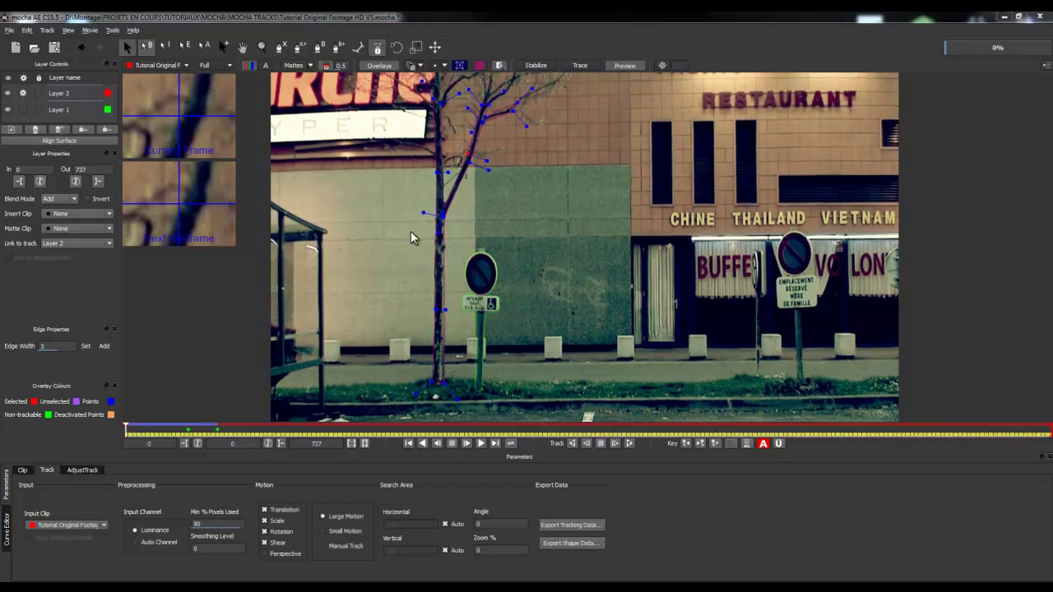
Return to frame 73, track Layer 2 forward from there and stop at frame 181.
{"action": "left_click_drag", "start_coordinate": [122, 427], "coordinate": [217, 428]}
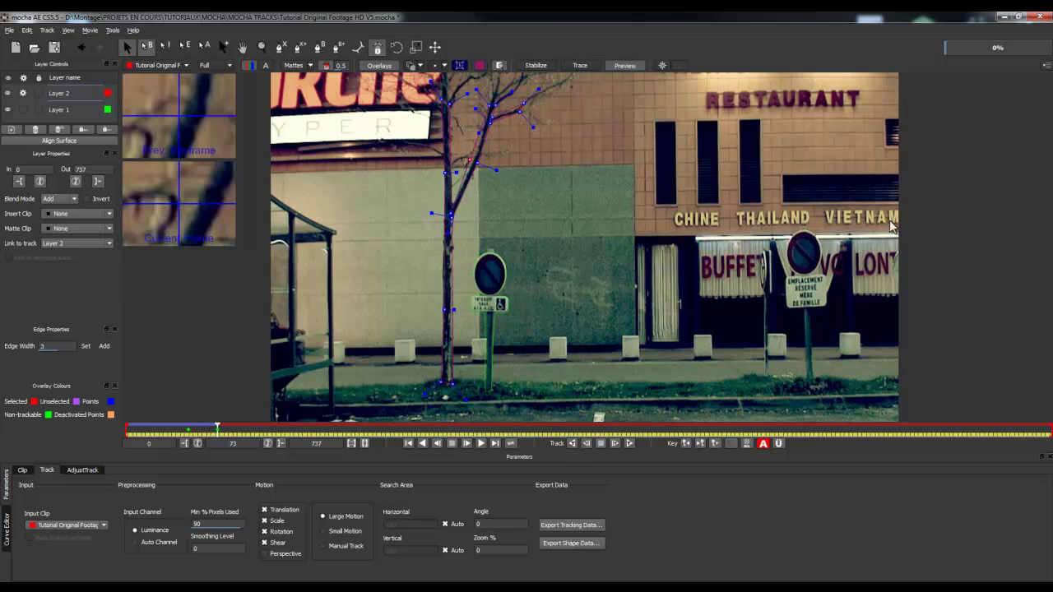
{"action": "left_click", "coordinate": [631, 444]}
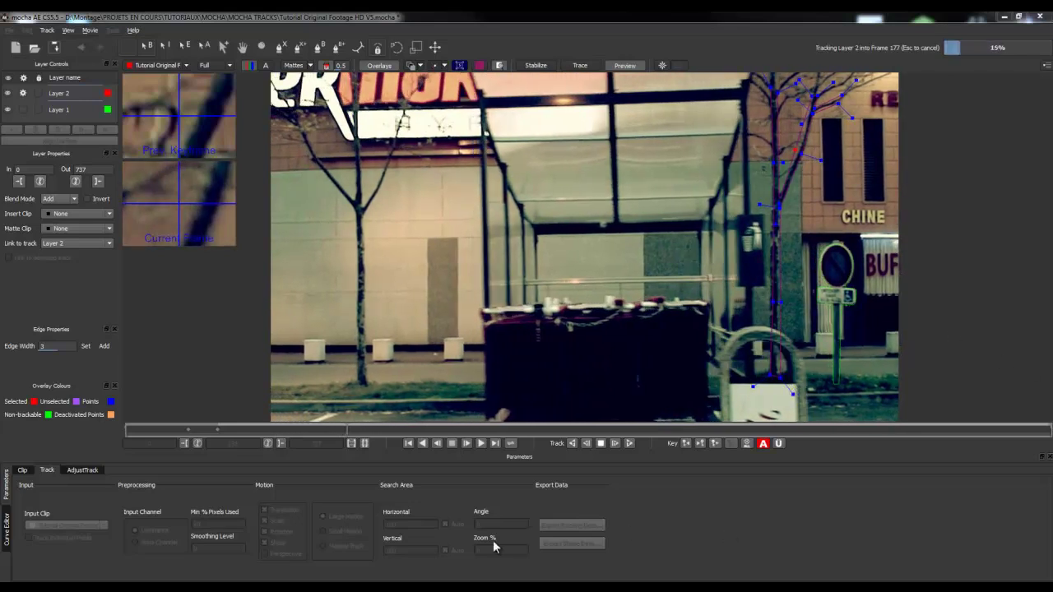
{"action": "left_click", "coordinate": [600, 443]}
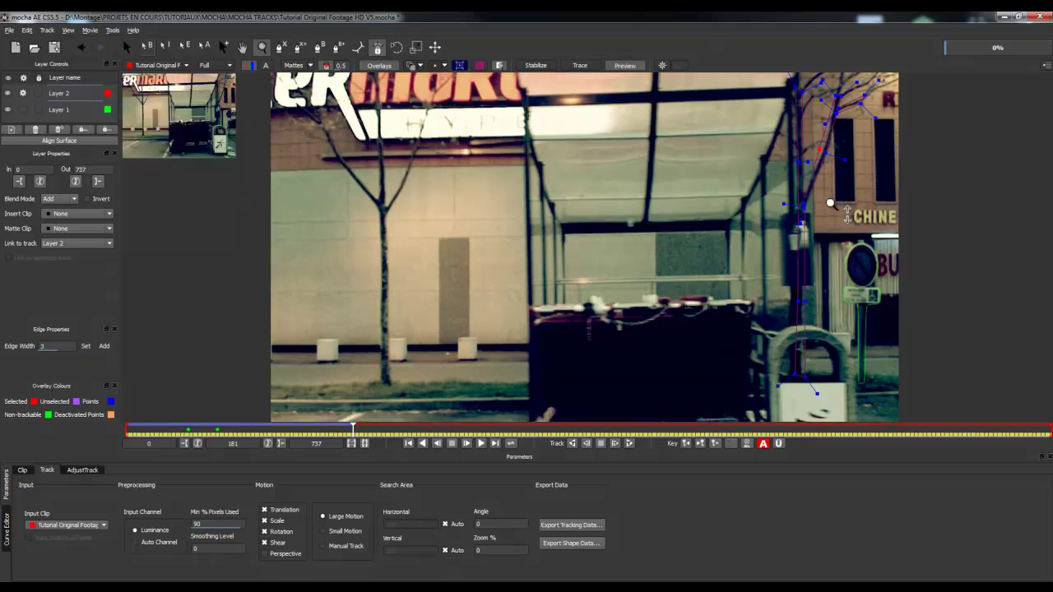
At frame 181, move the Layer 2 point on the inner side of the right-hand limb onto the limb's edge.
{"action": "scroll", "coordinate": [823, 152], "scroll_direction": "up", "scroll_amount": 2}
{"action": "left_click_drag", "start_coordinate": [837, 155], "coordinate": [726, 187]}
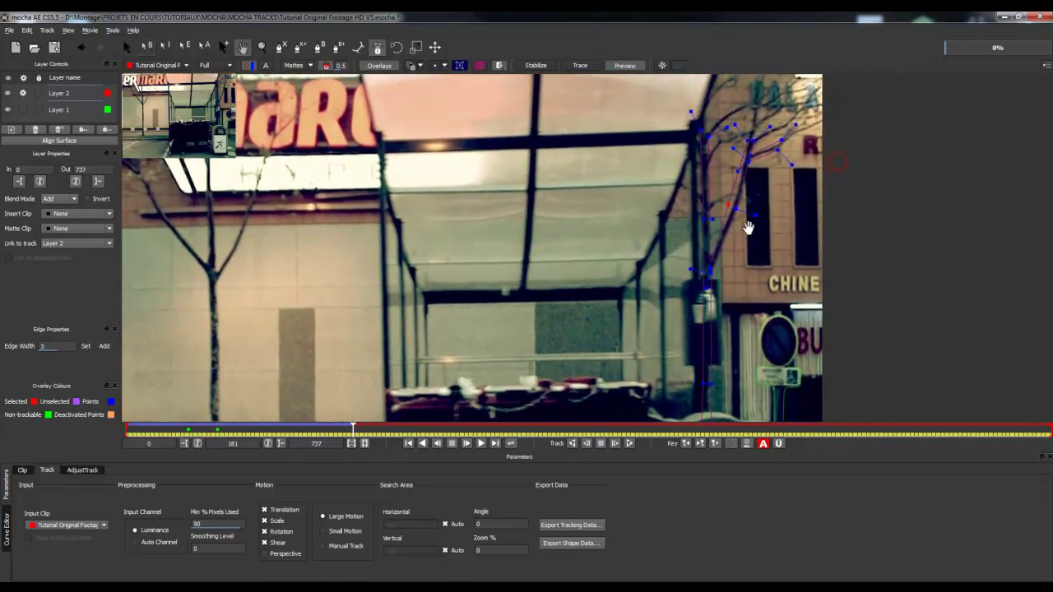
{"action": "key", "text": "s"}
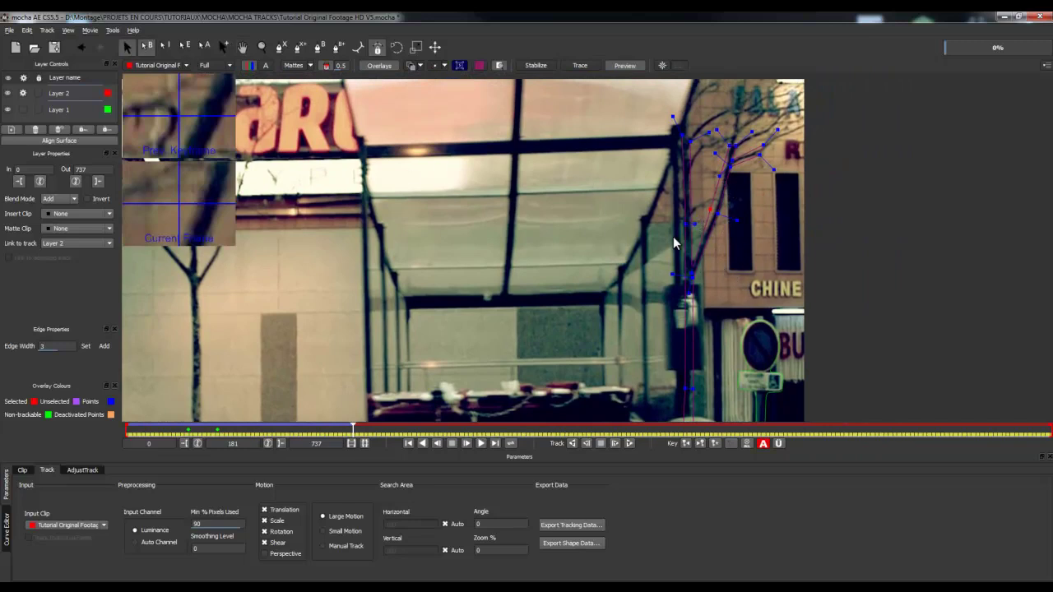
{"action": "key", "text": "x"}
{"action": "left_click_drag", "start_coordinate": [595, 235], "coordinate": [492, 216]}
{"action": "key", "text": "s"}
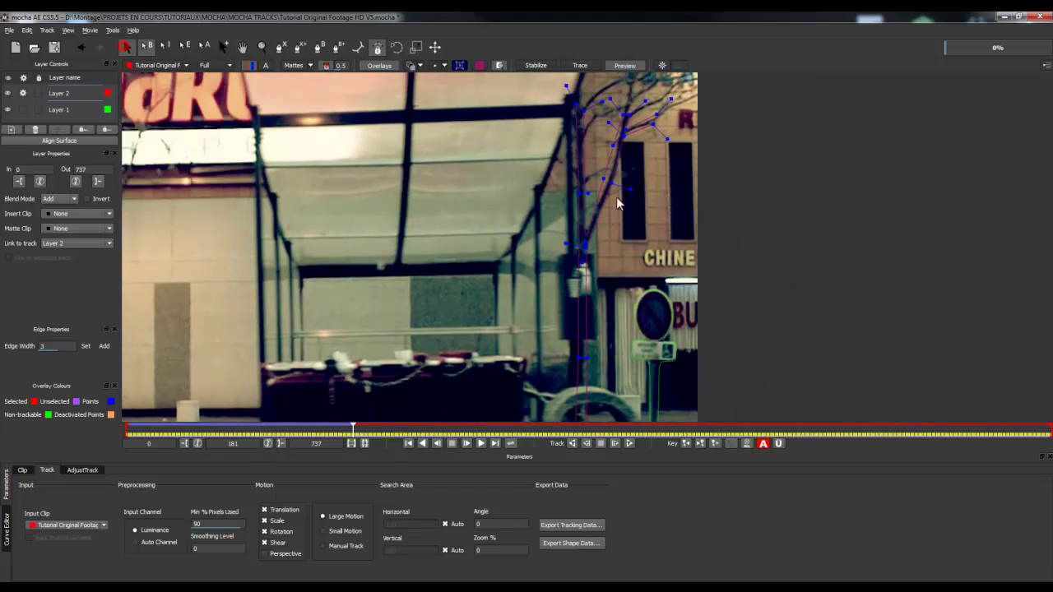
{"action": "left_click_drag", "start_coordinate": [600, 175], "coordinate": [604, 175]}
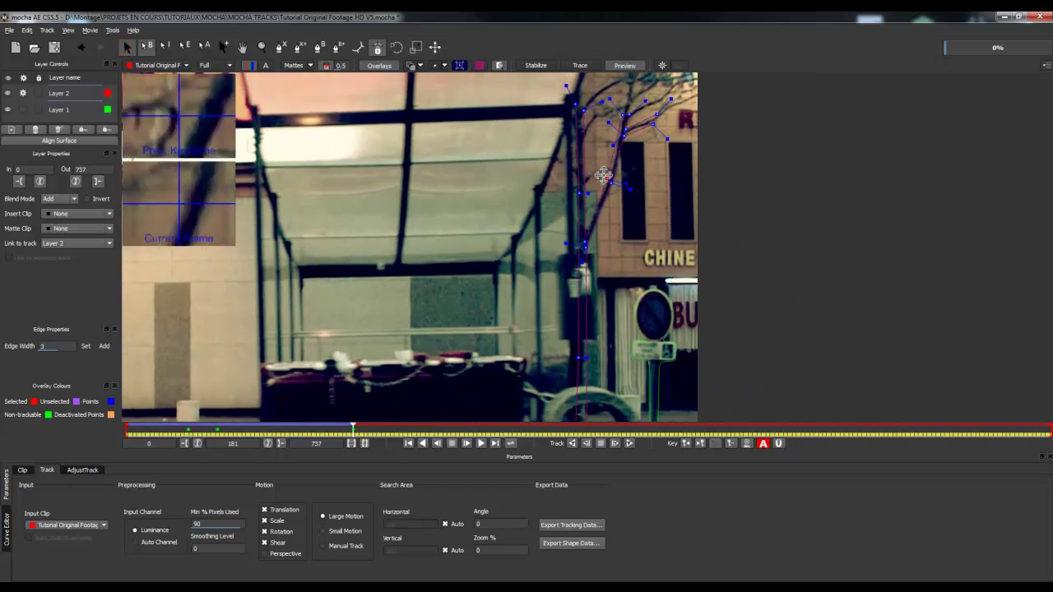
Track Layer 2 forward one frame at a time from frame 181 to frame 187.
{"action": "key", "text": "x"}
{"action": "left_click_drag", "start_coordinate": [442, 244], "coordinate": [411, 247]}
{"action": "key", "text": "s"}
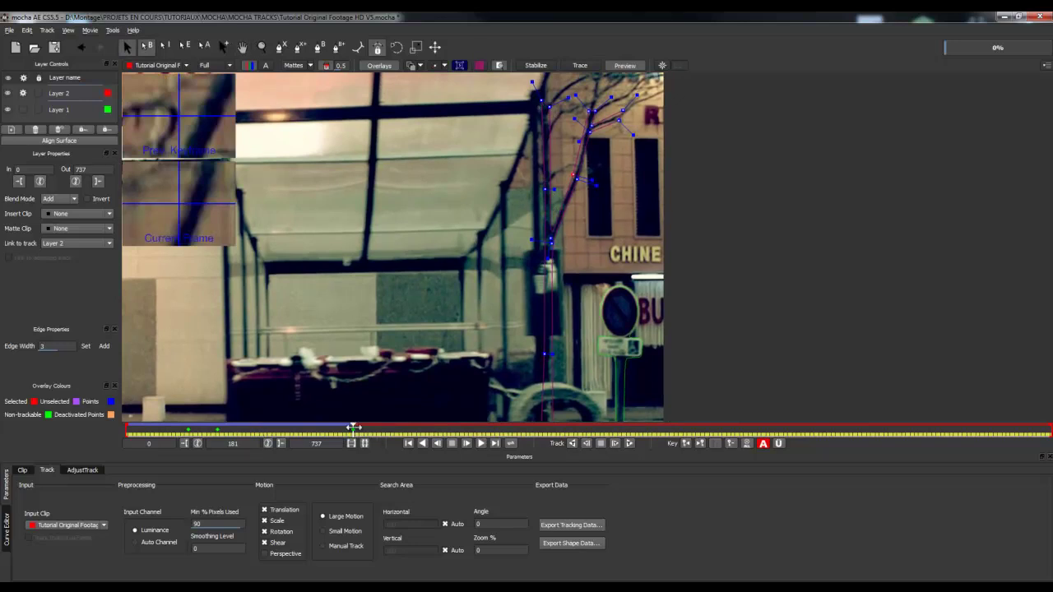
{"action": "left_click", "coordinate": [617, 445]}
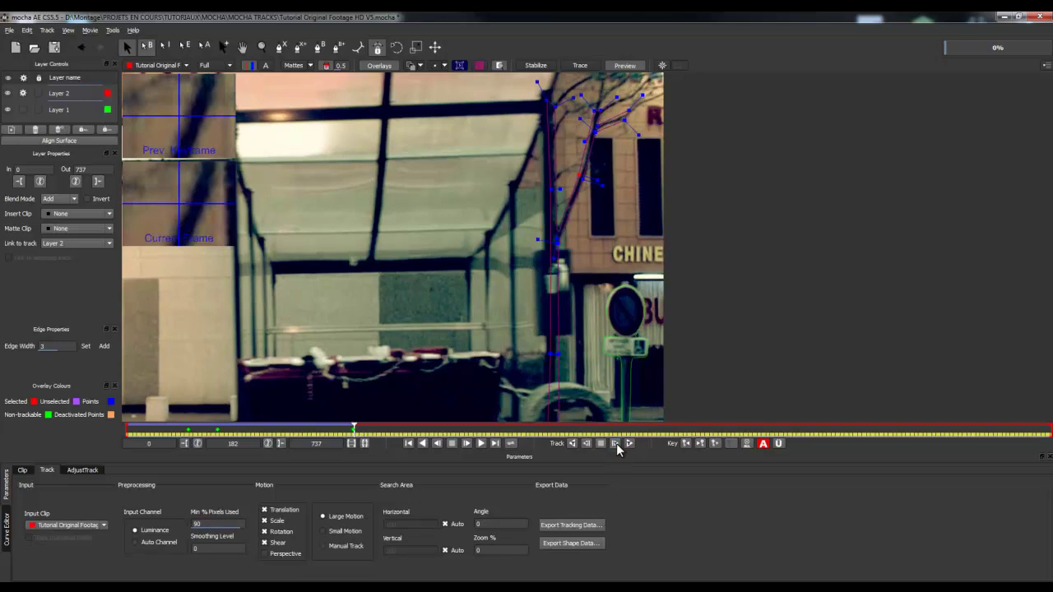
{"action": "left_click", "coordinate": [616, 444]}
{"action": "left_click", "coordinate": [616, 444]}
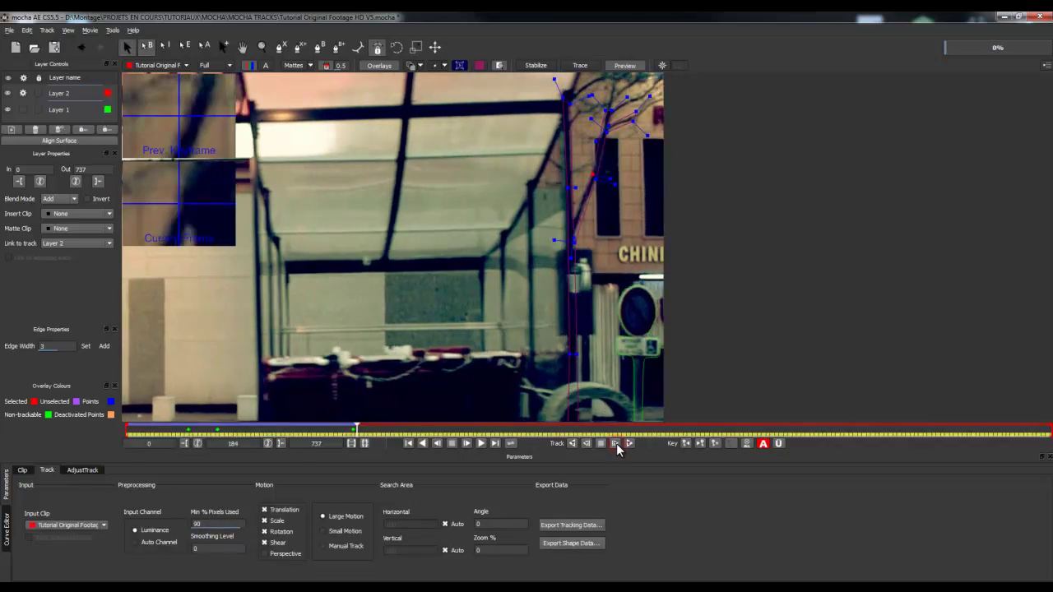
{"action": "left_click", "coordinate": [617, 443]}
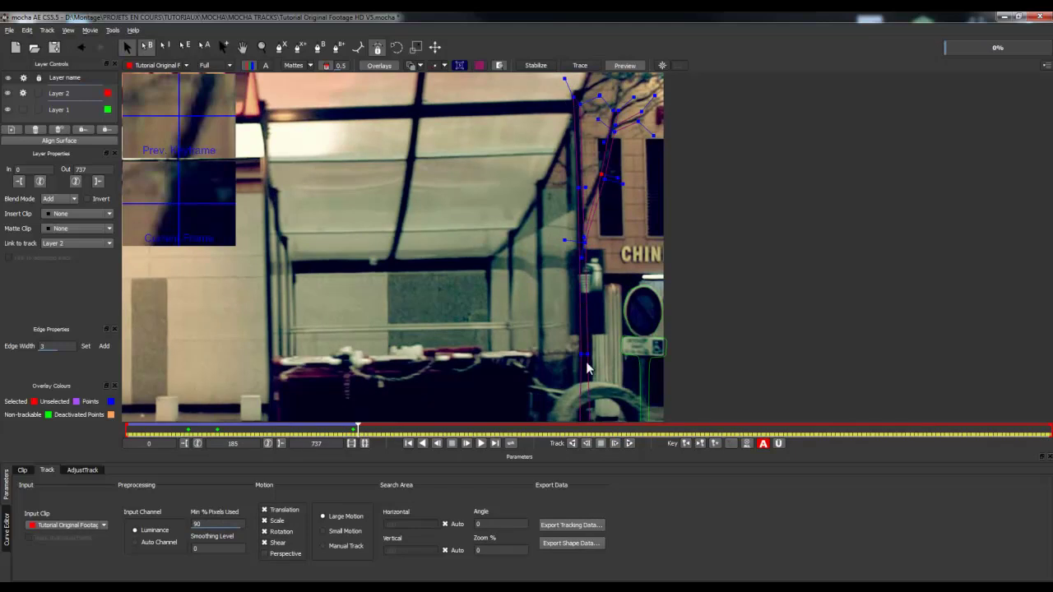
{"action": "key", "text": "x"}
{"action": "left_click_drag", "start_coordinate": [545, 360], "coordinate": [500, 346]}
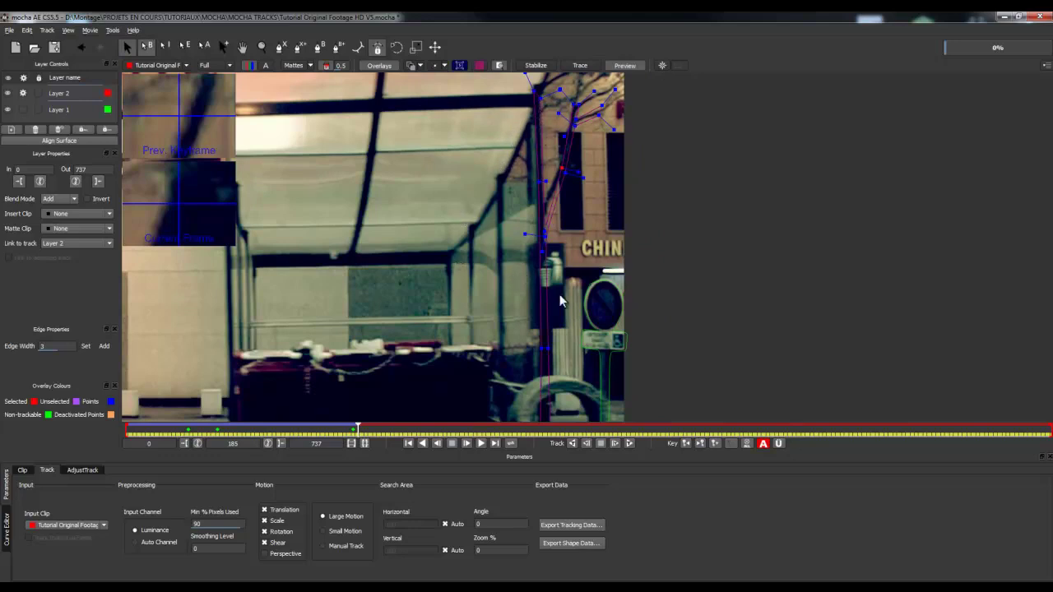
{"action": "left_click", "coordinate": [614, 443]}
{"action": "left_click", "coordinate": [614, 444]}
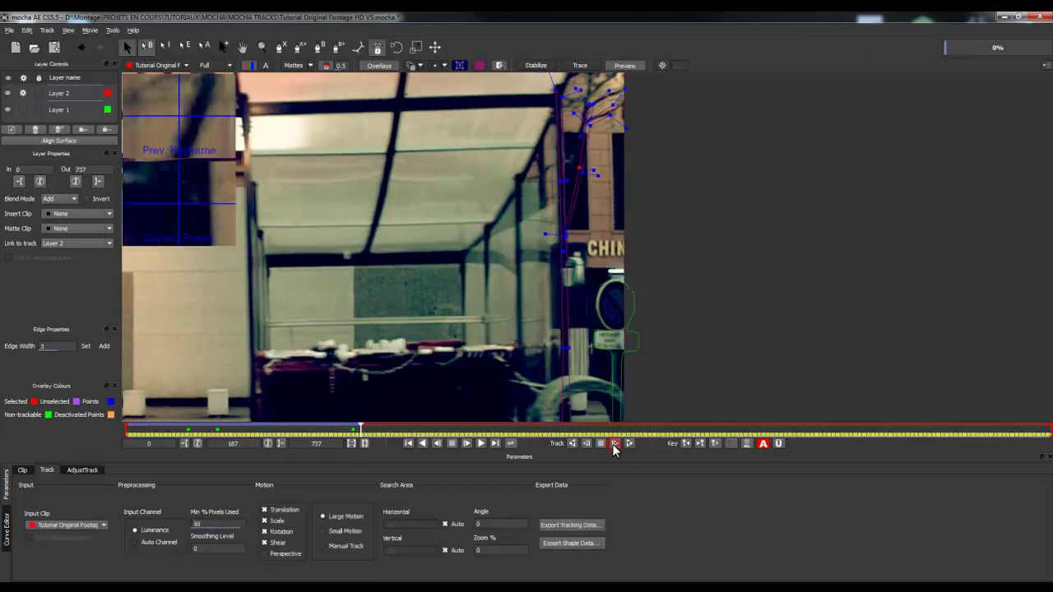
At frame 187, move the Layer 2 points at the trunk's fork and on the upper right-hand branches onto the tree's edges.
{"action": "mouse_move", "coordinate": [566, 225]}
{"action": "left_mouse_down"}
{"action": "mouse_move", "coordinate": [567, 203]}
{"action": "mouse_move", "coordinate": [564, 215]}
{"action": "left_mouse_up"}
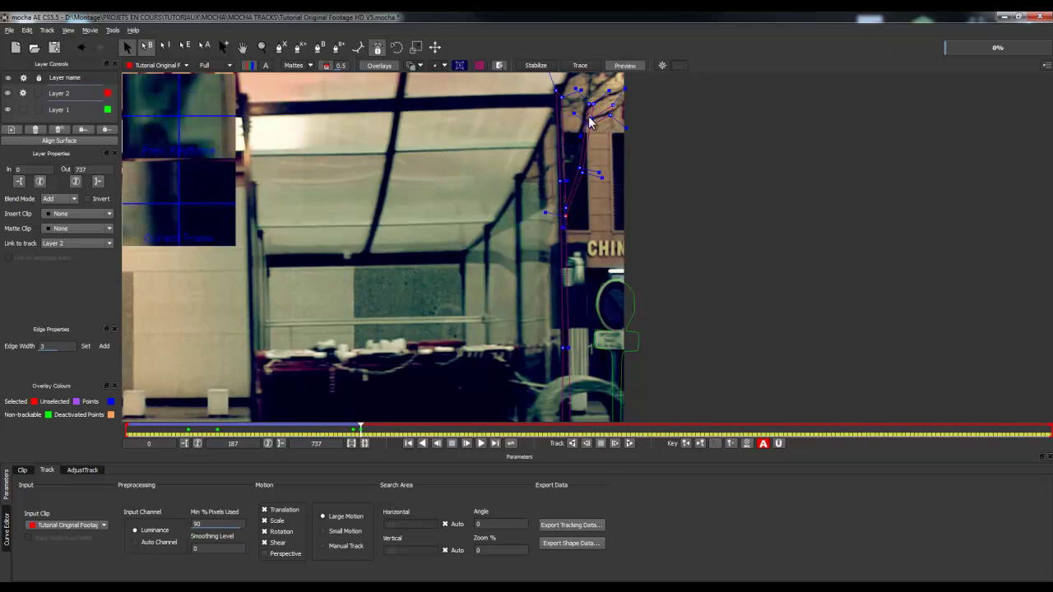
{"action": "key", "text": "x"}
{"action": "left_click_drag", "start_coordinate": [597, 123], "coordinate": [555, 243]}
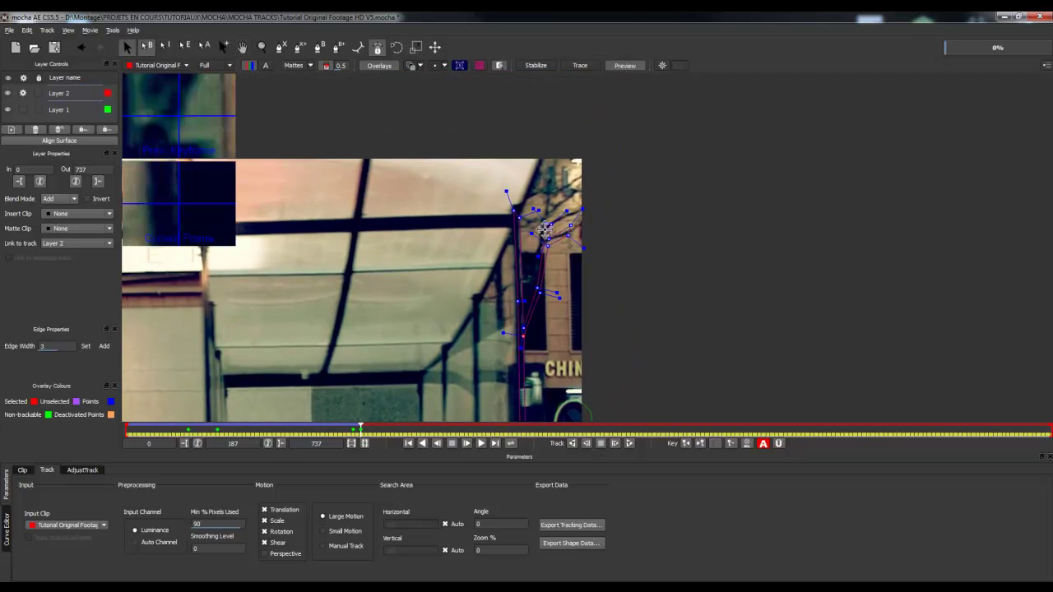
{"action": "key", "text": "z"}
{"action": "left_click_drag", "start_coordinate": [556, 260], "coordinate": [538, 227]}
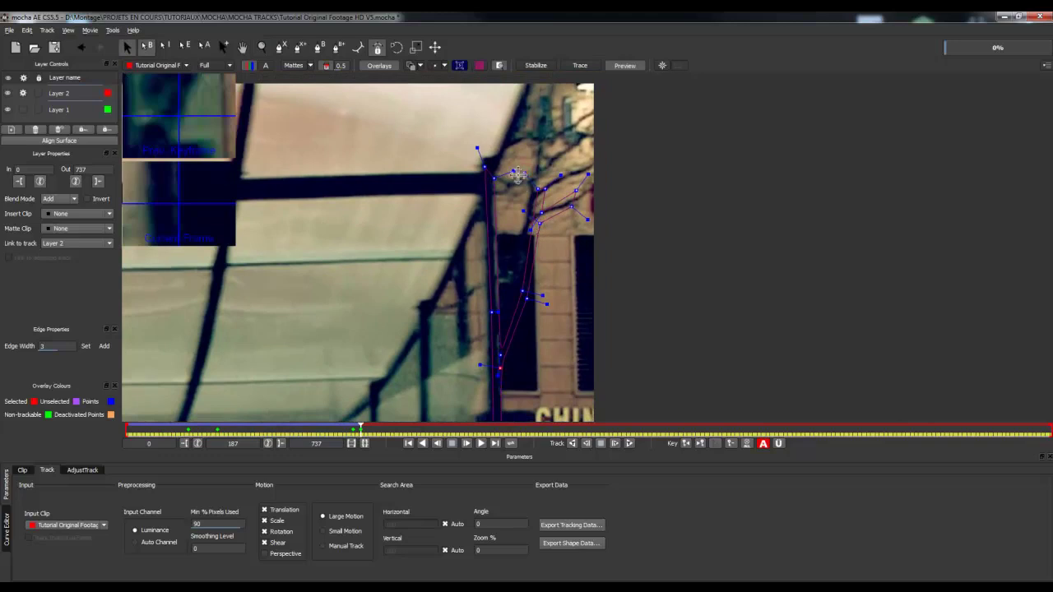
{"action": "left_click_drag", "start_coordinate": [493, 179], "coordinate": [530, 180]}
{"action": "left_click", "coordinate": [544, 188]}
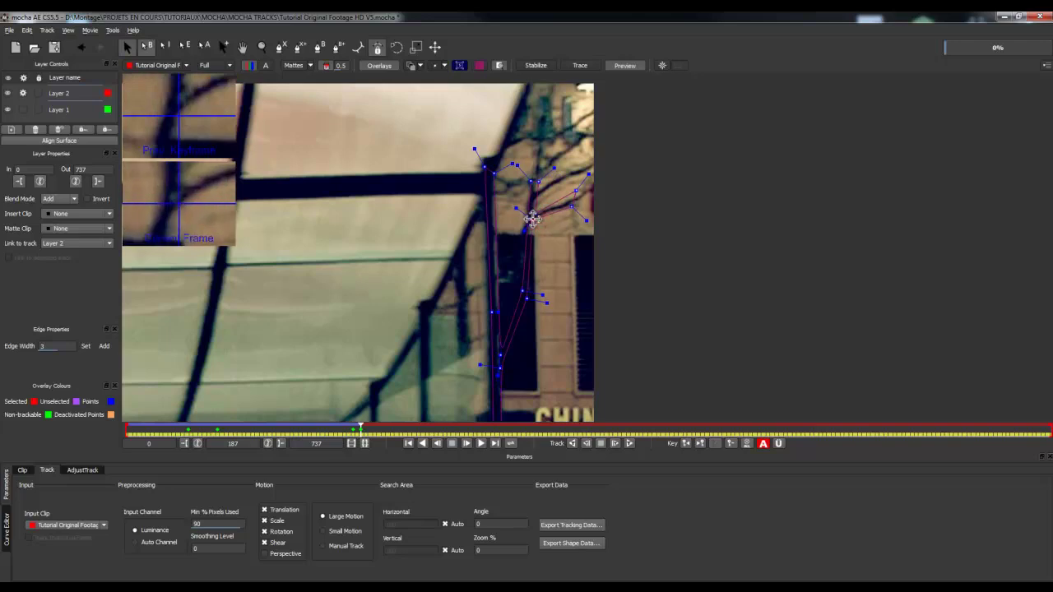
{"action": "left_click_drag", "start_coordinate": [572, 206], "coordinate": [571, 206]}
{"action": "scroll", "coordinate": [548, 234], "scroll_direction": "down", "scroll_amount": 2}
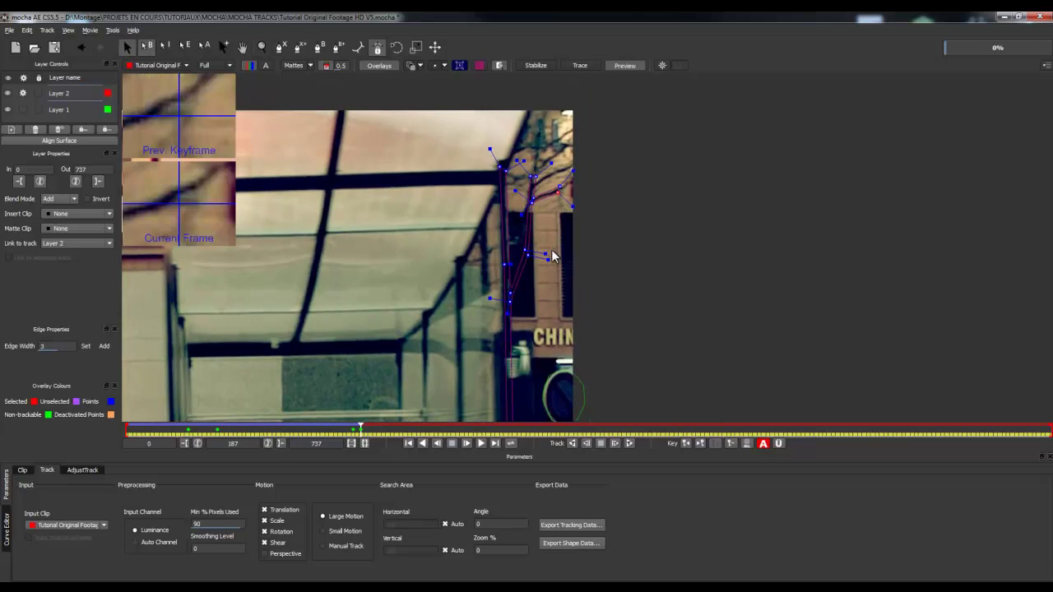
Track Layer 2 forward one frame at a time from frame 187 to frame 193.
{"action": "left_click", "coordinate": [627, 442]}
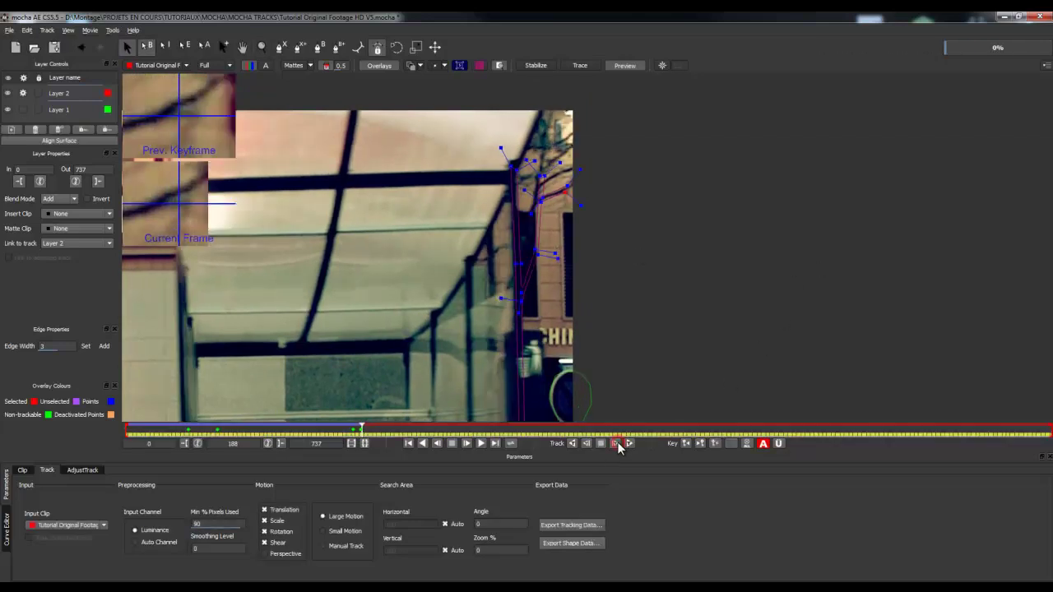
{"action": "key", "text": "z"}
{"action": "left_click_drag", "start_coordinate": [532, 319], "coordinate": [499, 291]}
{"action": "key", "text": "x"}
{"action": "left_click_drag", "start_coordinate": [499, 291], "coordinate": [485, 220]}
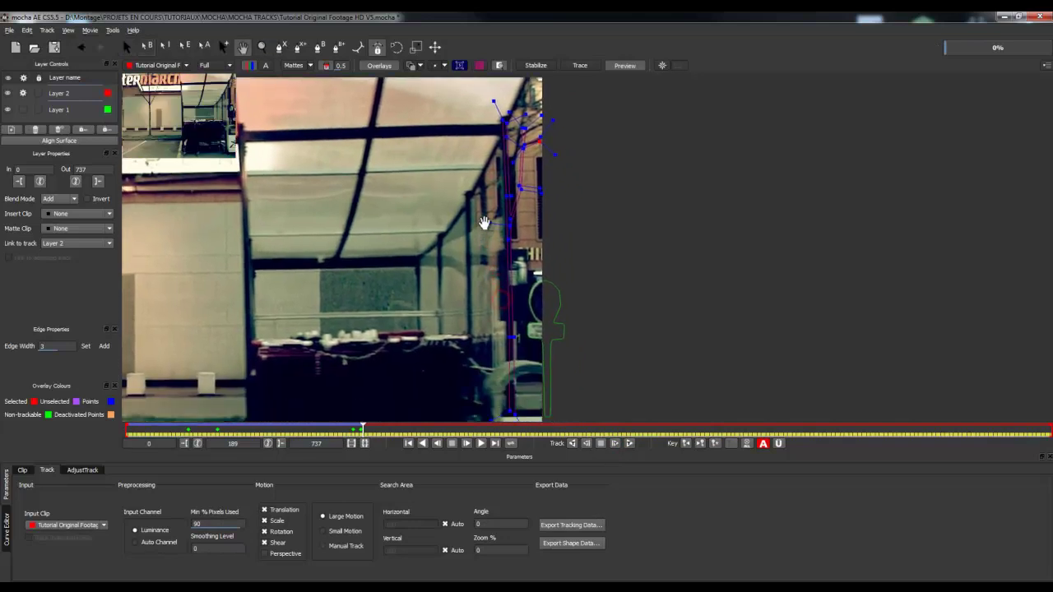
{"action": "left_click", "coordinate": [615, 443]}
{"action": "left_click", "coordinate": [614, 443]}
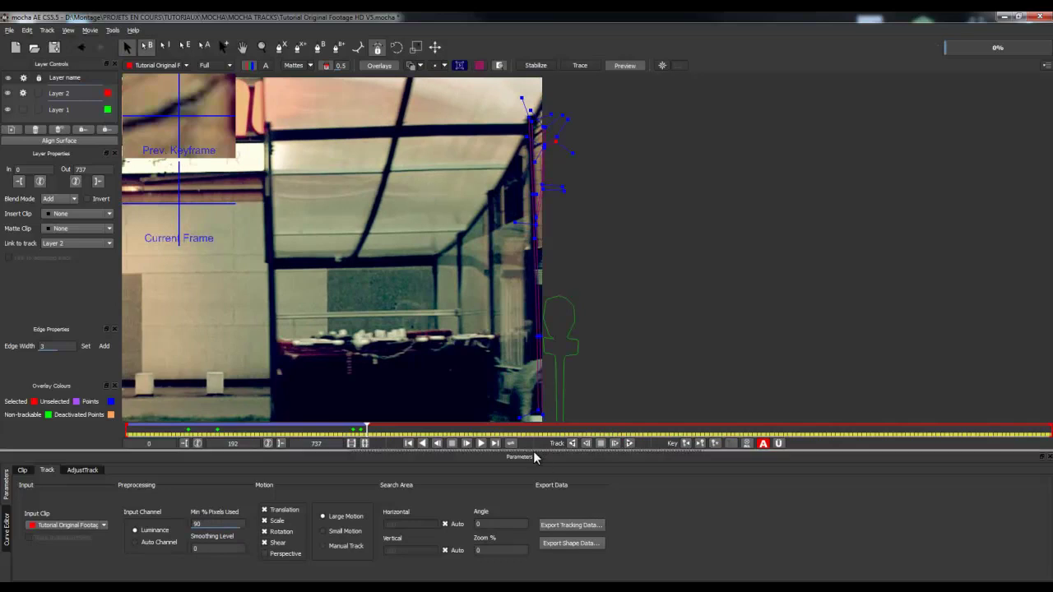
{"action": "left_click", "coordinate": [615, 444]}
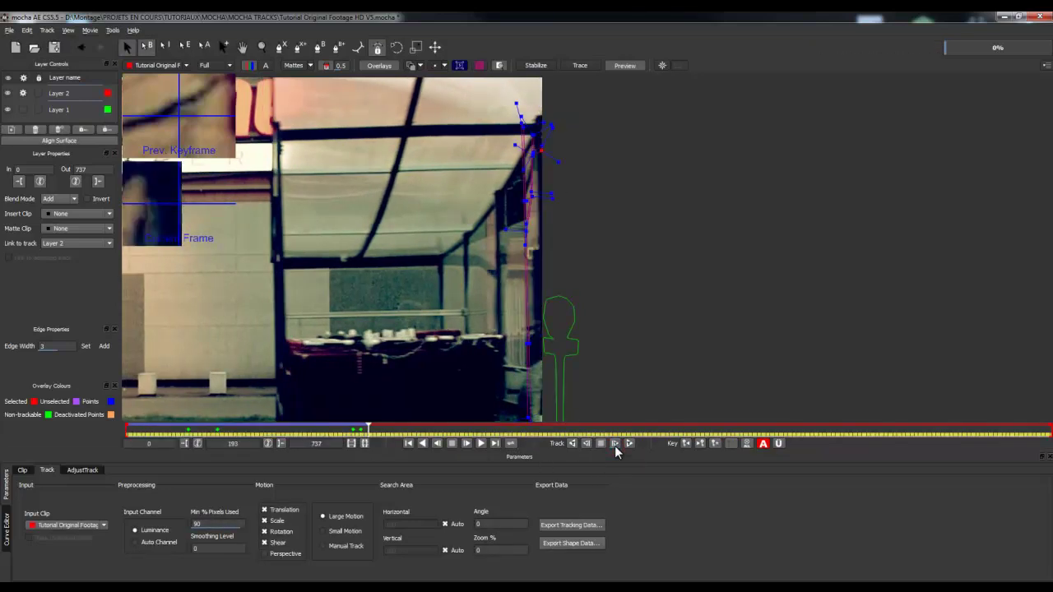
Move the whole Layer 2 shape past the picture's right edge at frame 193, and back onto the tree at frame 189.
{"action": "key", "text": "x"}
{"action": "left_click_drag", "start_coordinate": [457, 339], "coordinate": [455, 315]}
{"action": "key", "text": "s"}
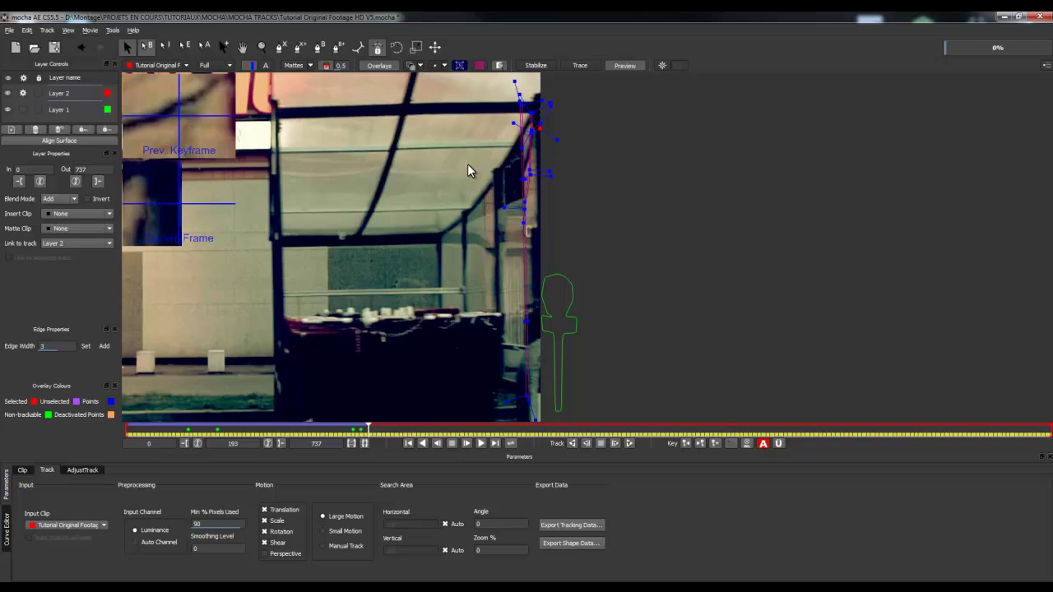
{"action": "left_click_drag", "start_coordinate": [447, 87], "coordinate": [578, 395]}
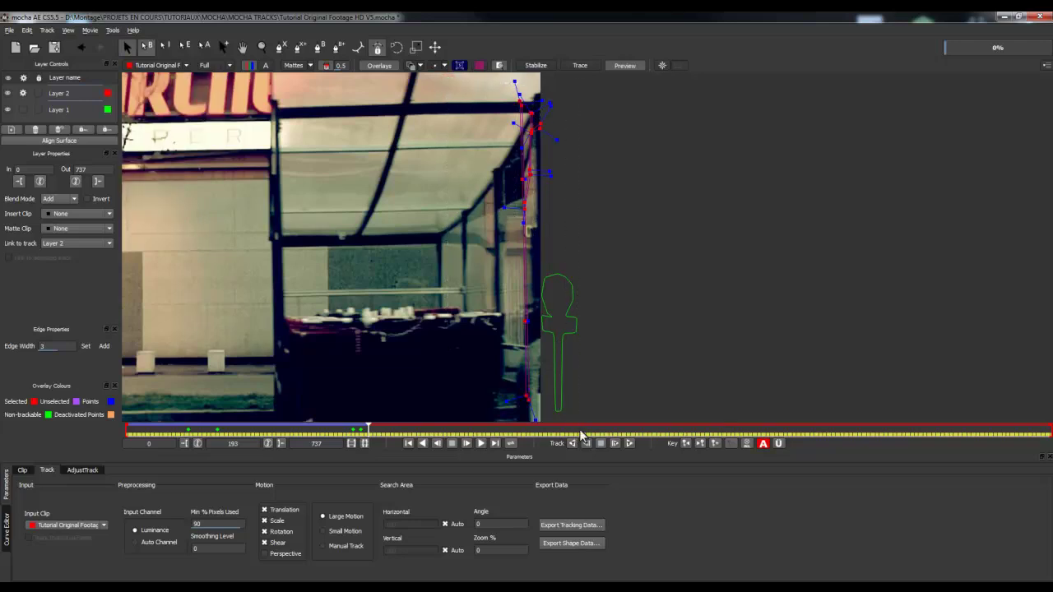
{"action": "left_click_drag", "start_coordinate": [528, 175], "coordinate": [554, 180]}
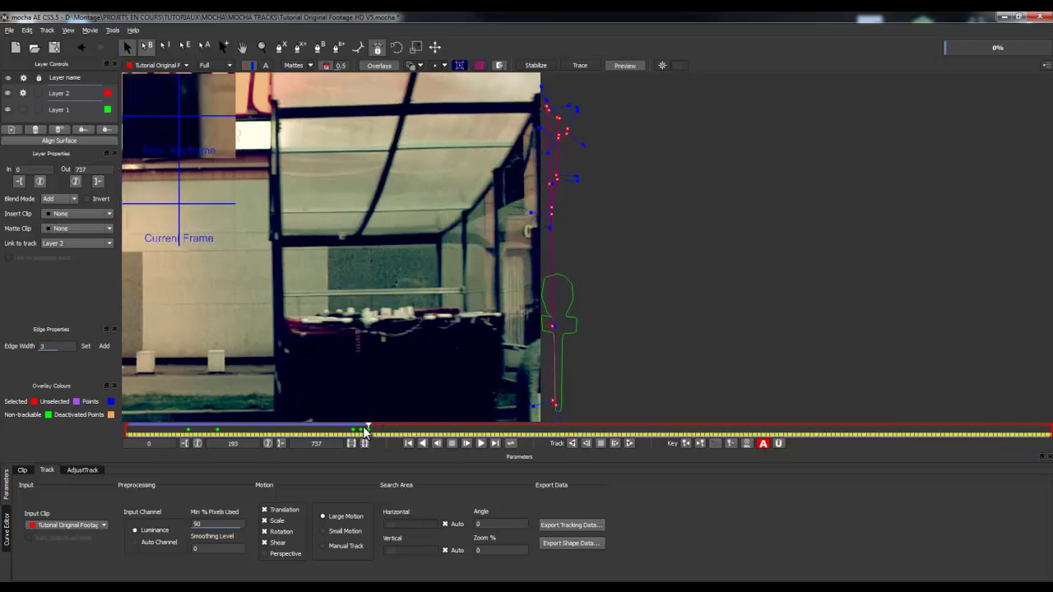
{"action": "left_click_drag", "start_coordinate": [368, 431], "coordinate": [362, 432]}
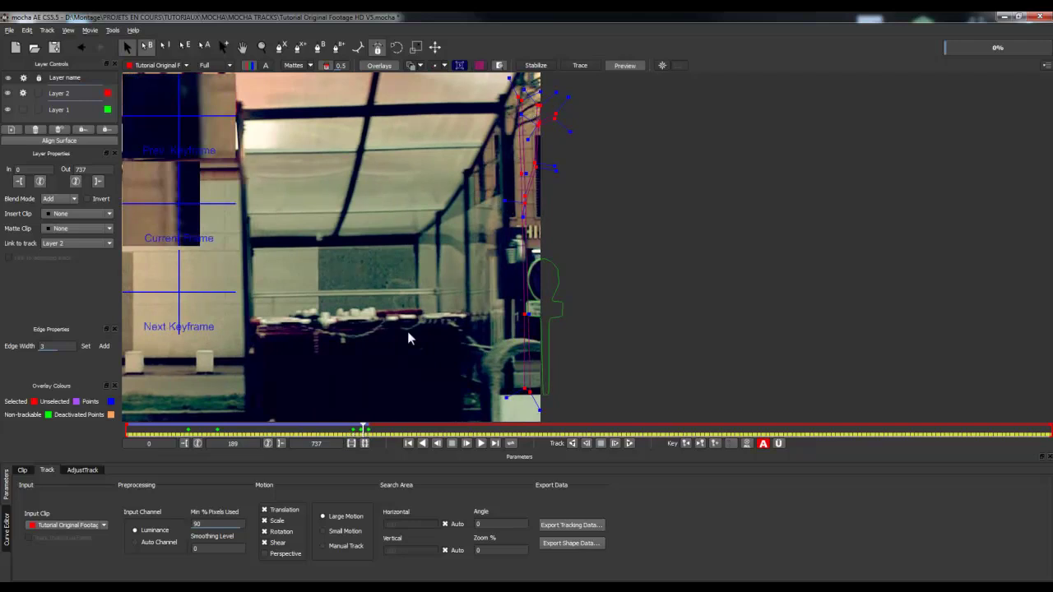
{"action": "left_click_drag", "start_coordinate": [542, 105], "coordinate": [520, 104]}
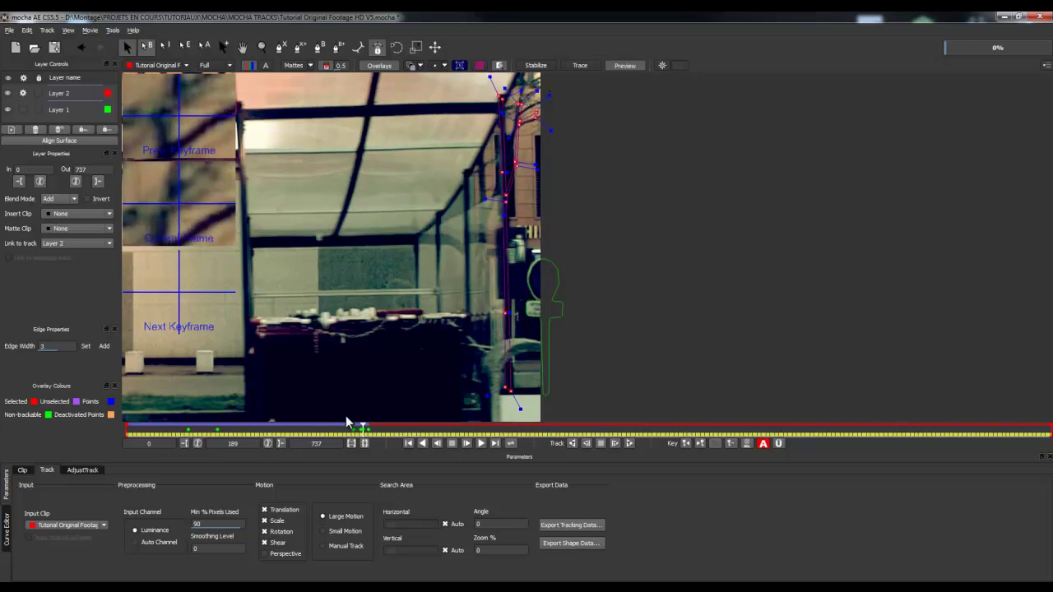
Scrub between frames 126 and 176 to examine how closely the Layer 2 shape follows the tree.
{"action": "left_click_drag", "start_coordinate": [364, 429], "coordinate": [310, 430]}
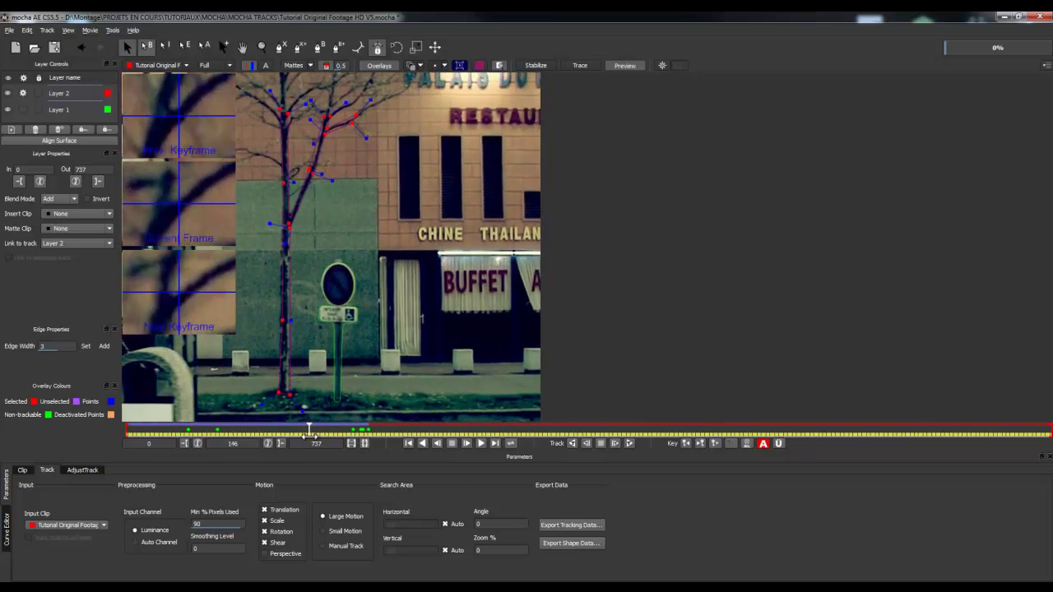
{"action": "key", "text": "x"}
{"action": "left_click_drag", "start_coordinate": [301, 254], "coordinate": [546, 256]}
{"action": "mouse_move", "coordinate": [309, 429]}
{"action": "left_mouse_down"}
{"action": "mouse_move", "coordinate": [265, 429]}
{"action": "mouse_move", "coordinate": [391, 431]}
{"action": "mouse_move", "coordinate": [303, 429]}
{"action": "left_mouse_up"}
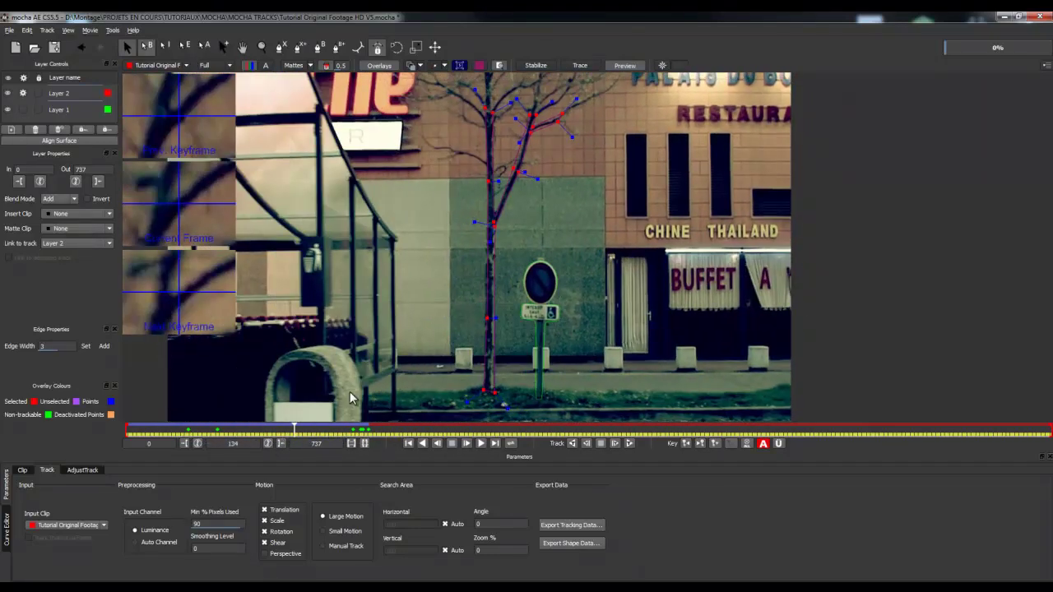
{"action": "scroll", "coordinate": [464, 277], "scroll_direction": "down", "scroll_amount": 2}
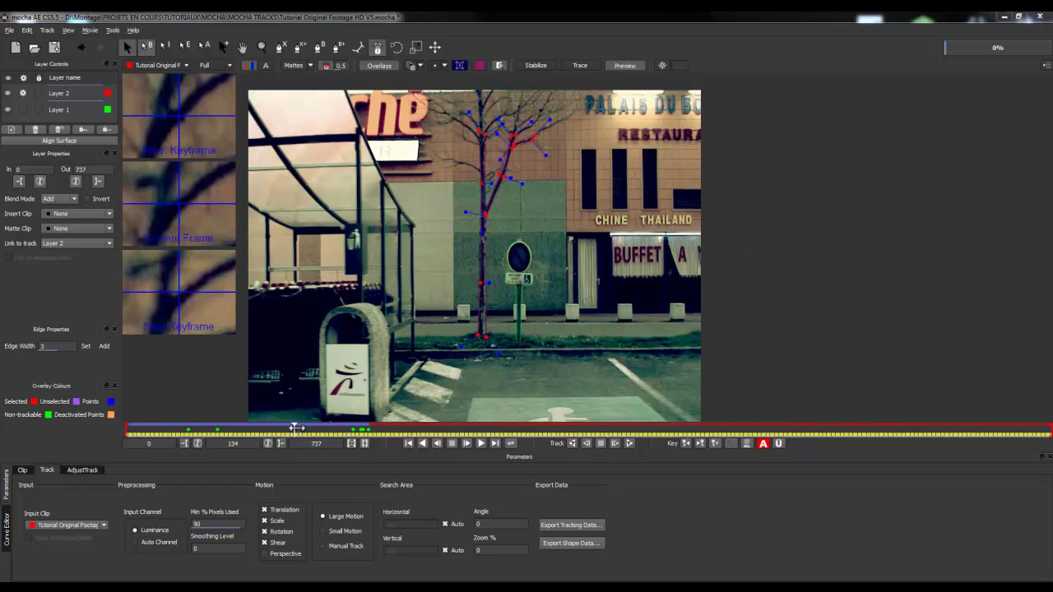
{"action": "left_click_drag", "start_coordinate": [295, 427], "coordinate": [327, 428]}
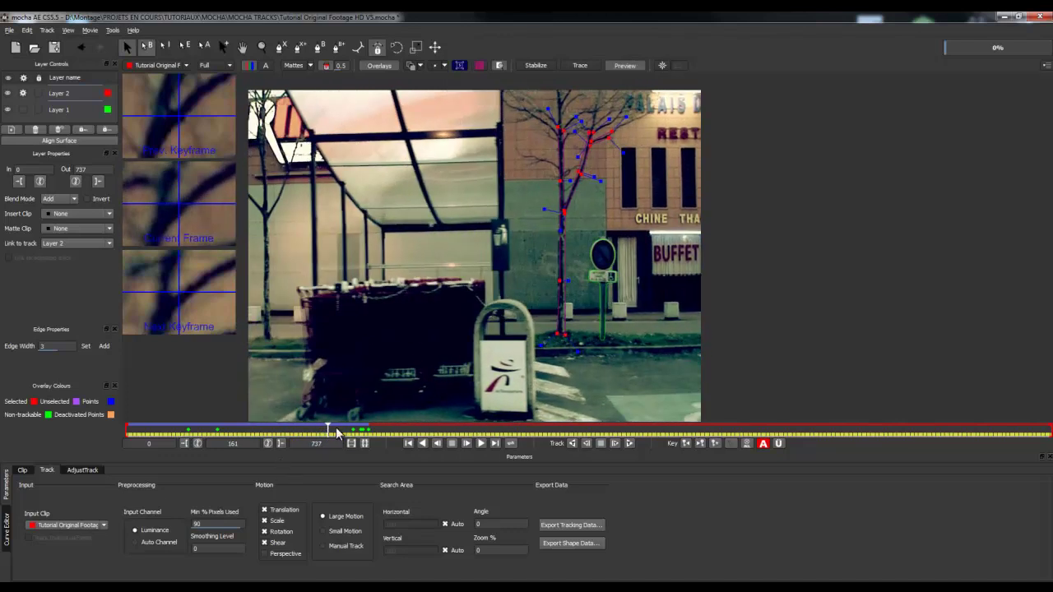
{"action": "left_click_drag", "start_coordinate": [328, 429], "coordinate": [284, 433]}
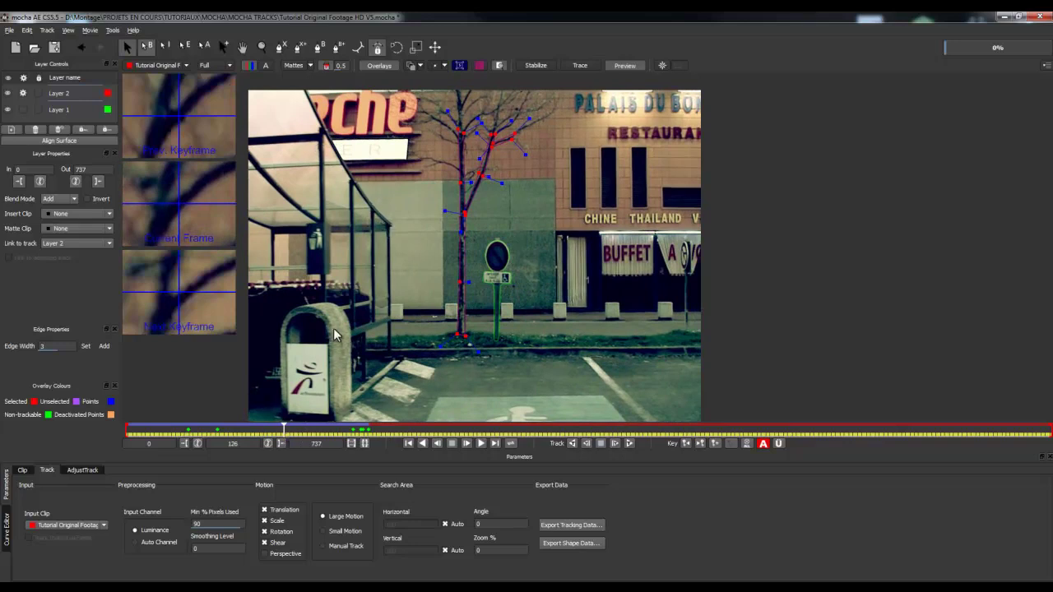
{"action": "left_click_drag", "start_coordinate": [282, 431], "coordinate": [330, 431]}
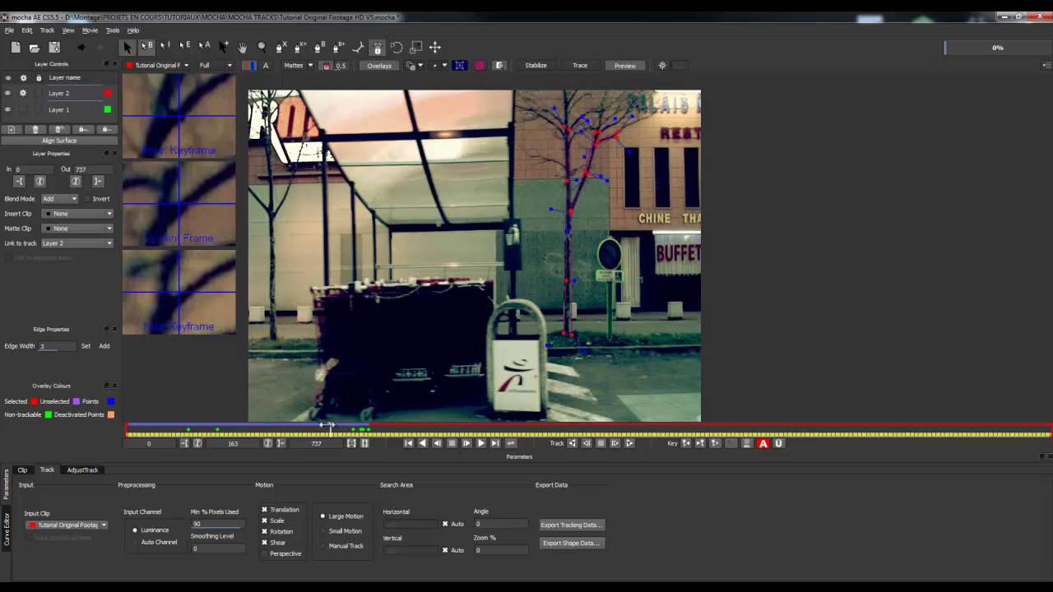
{"action": "mouse_move", "coordinate": [332, 430]}
{"action": "left_mouse_down"}
{"action": "mouse_move", "coordinate": [349, 429]}
{"action": "mouse_move", "coordinate": [270, 436]}
{"action": "mouse_move", "coordinate": [347, 429]}
{"action": "left_mouse_up"}
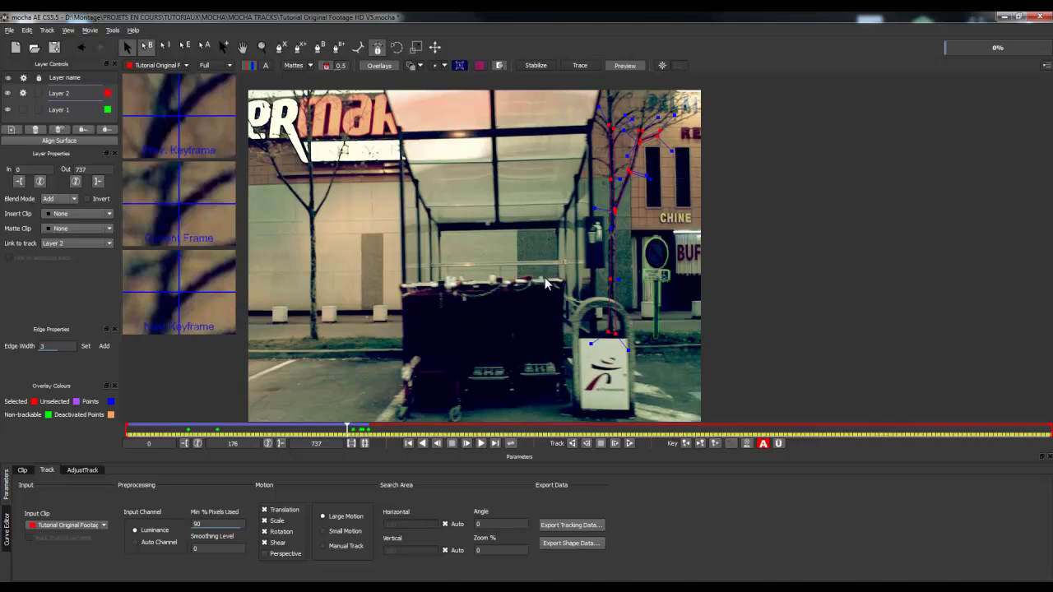
{"action": "left_click_drag", "start_coordinate": [348, 430], "coordinate": [315, 432]}
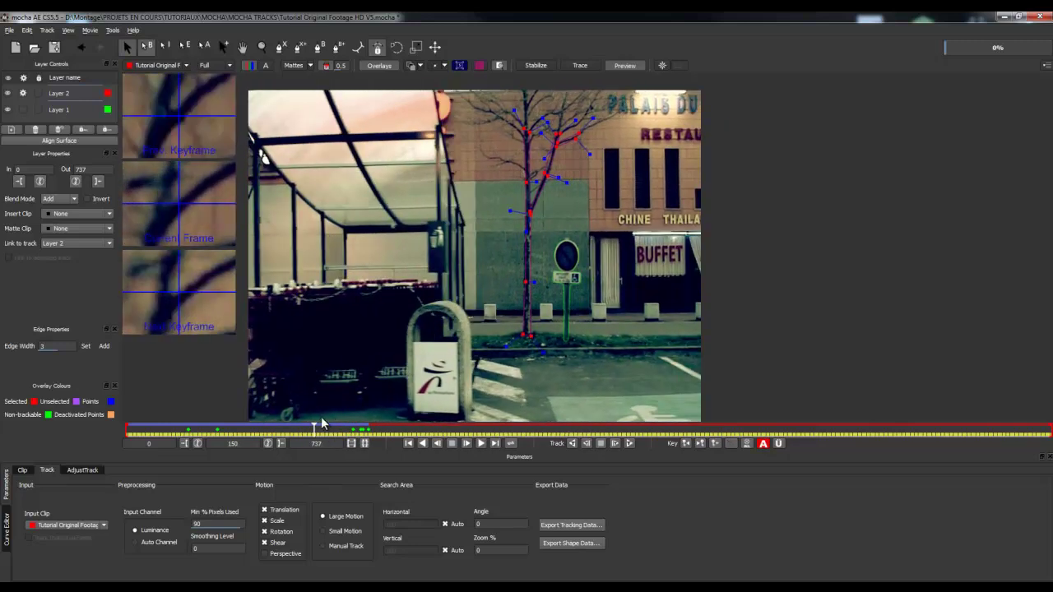